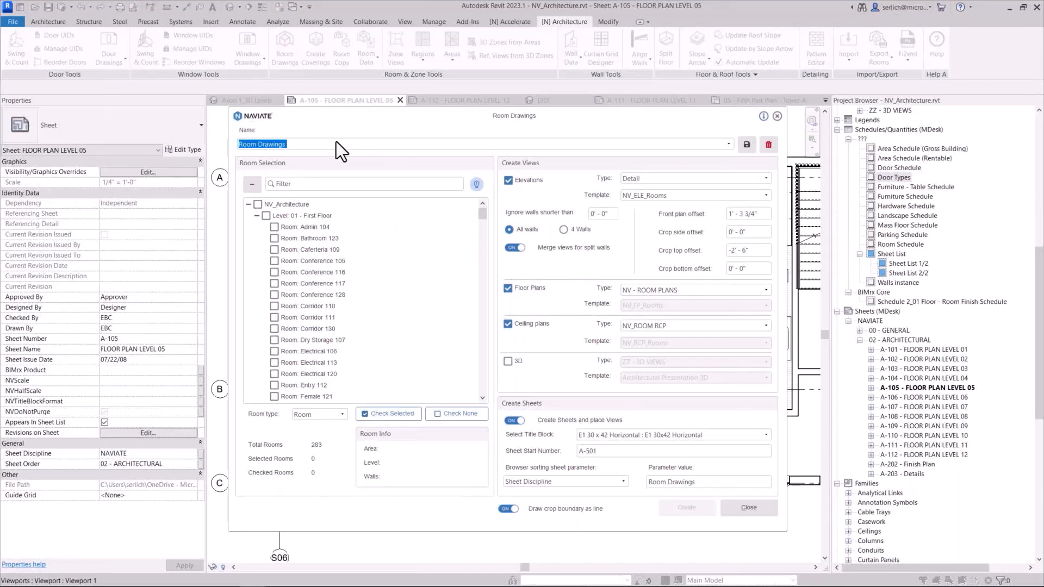
Check Bathroom 510A, Bedroom 509A, Kitchen 508A and Living Room 507A under Level 05 - Fifth Floor for the room drawings.
left_click(252, 183)
left_click(249, 204)
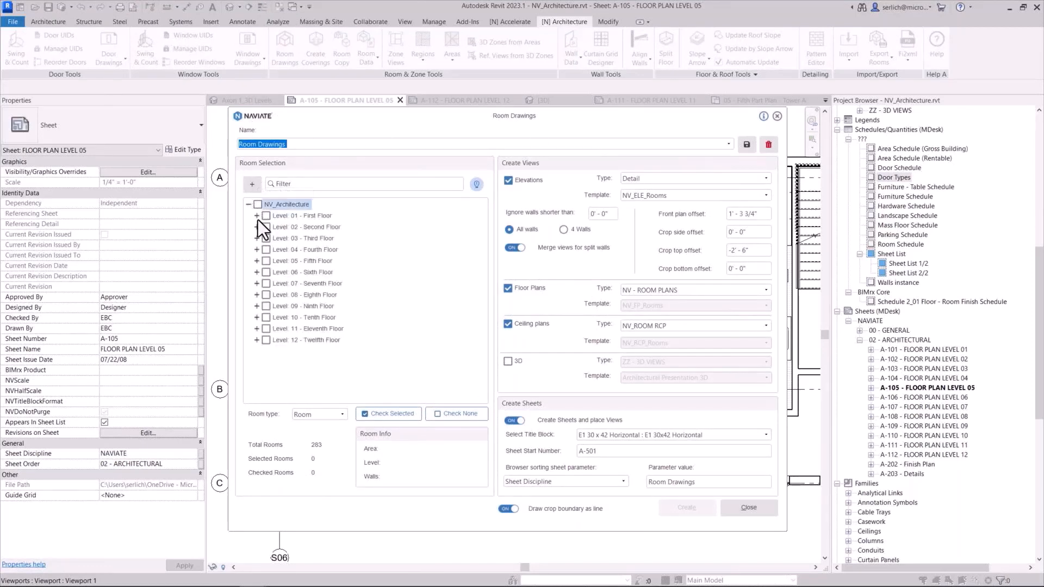
left_click(257, 261)
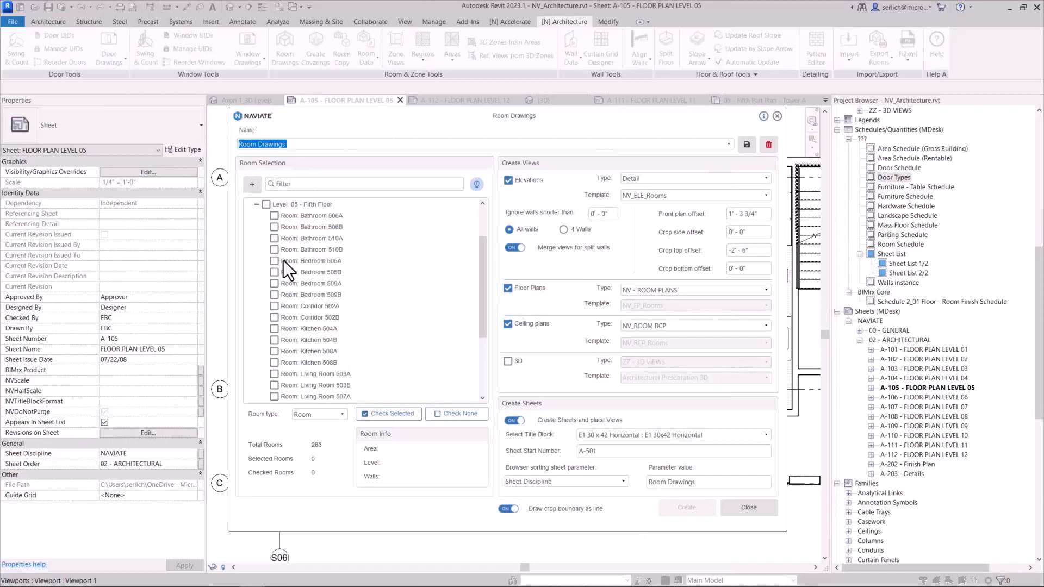
scroll(295, 339, "down", 1)
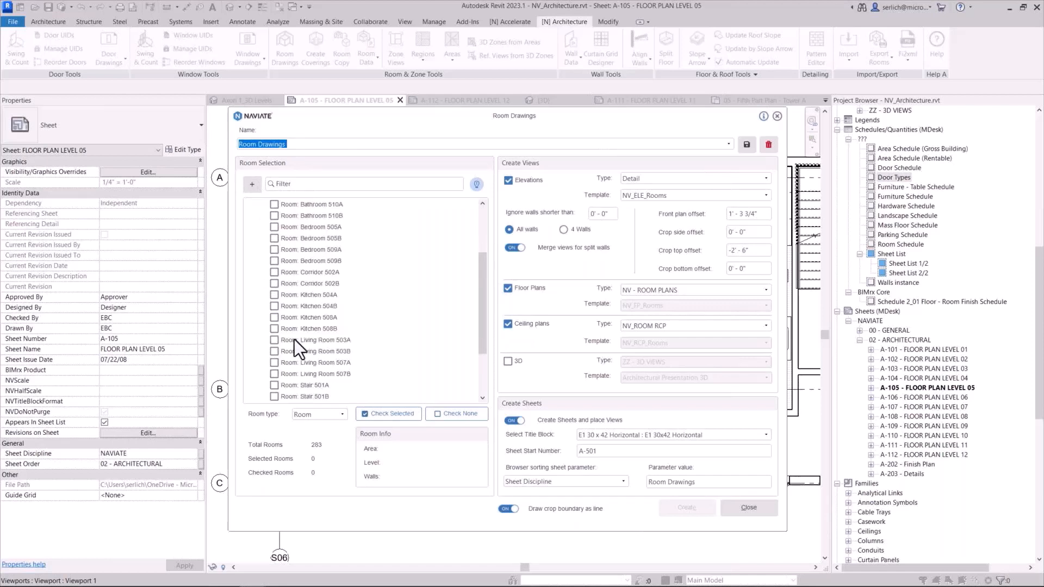
left_click(275, 364)
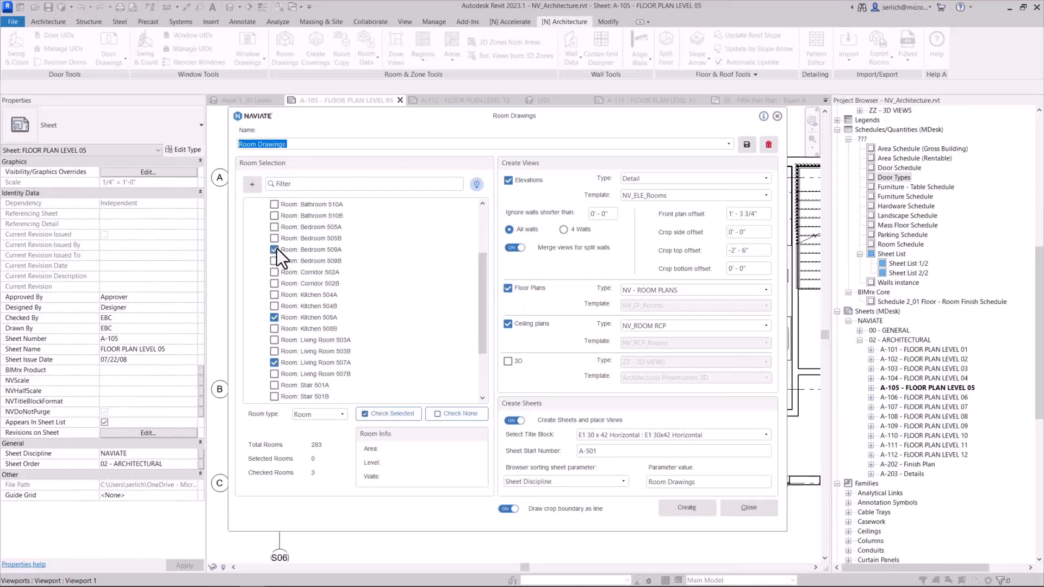
scroll(276, 249, "up", 2)
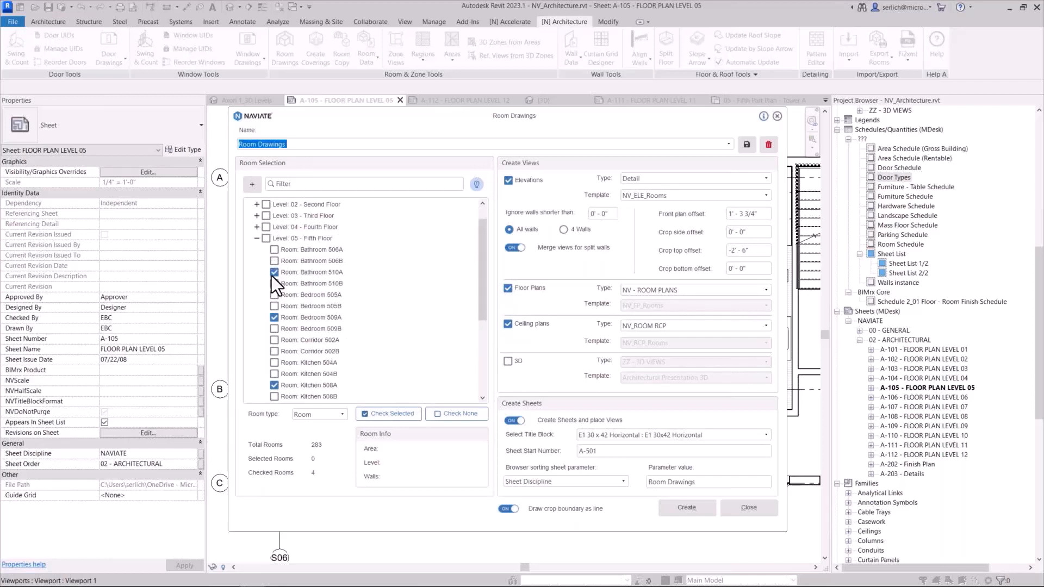
scroll(272, 276, "down", 2)
scroll(272, 275, "down", 2)
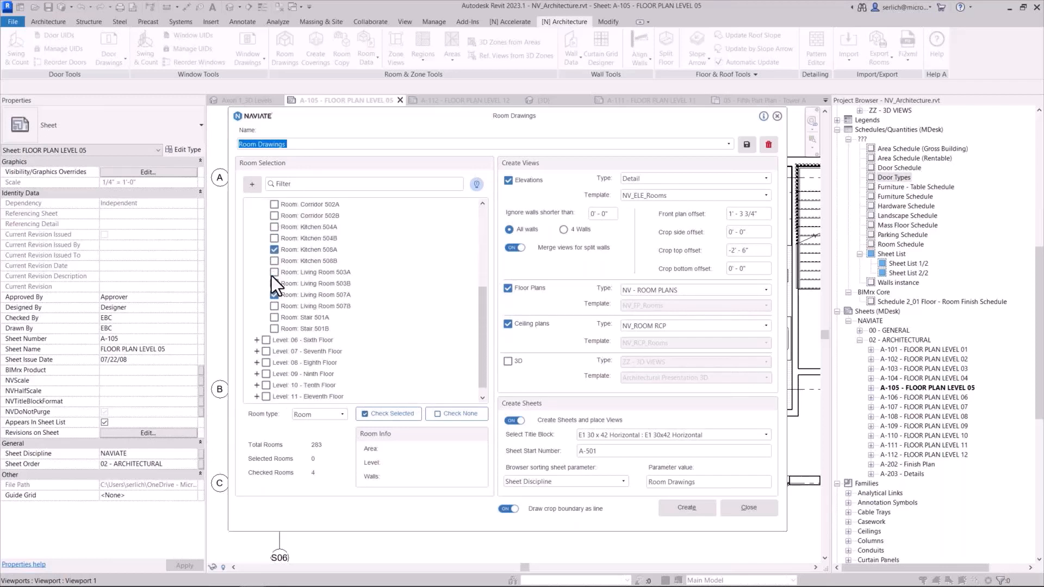
scroll(272, 276, "up", 5)
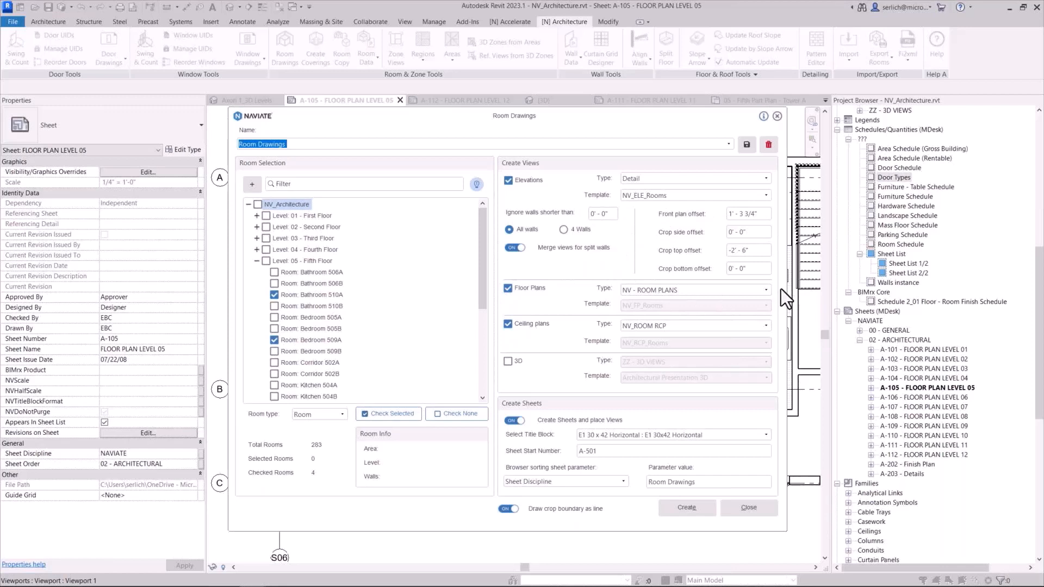
Create the room drawings and sheets with the NV - ROOM PLANS floor plan type, saving the changes to the preset.
left_click(651, 289)
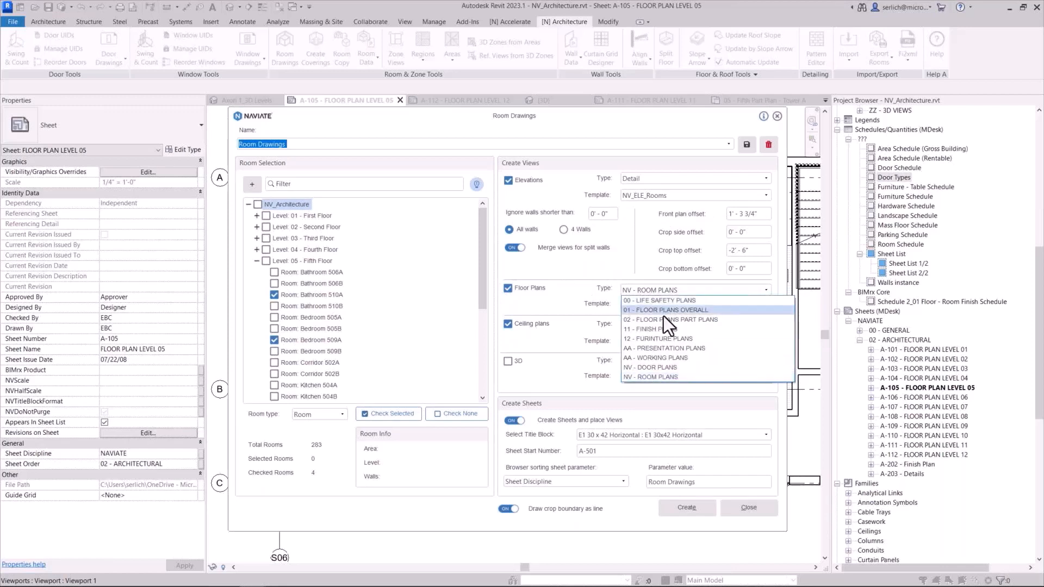
left_click(655, 327)
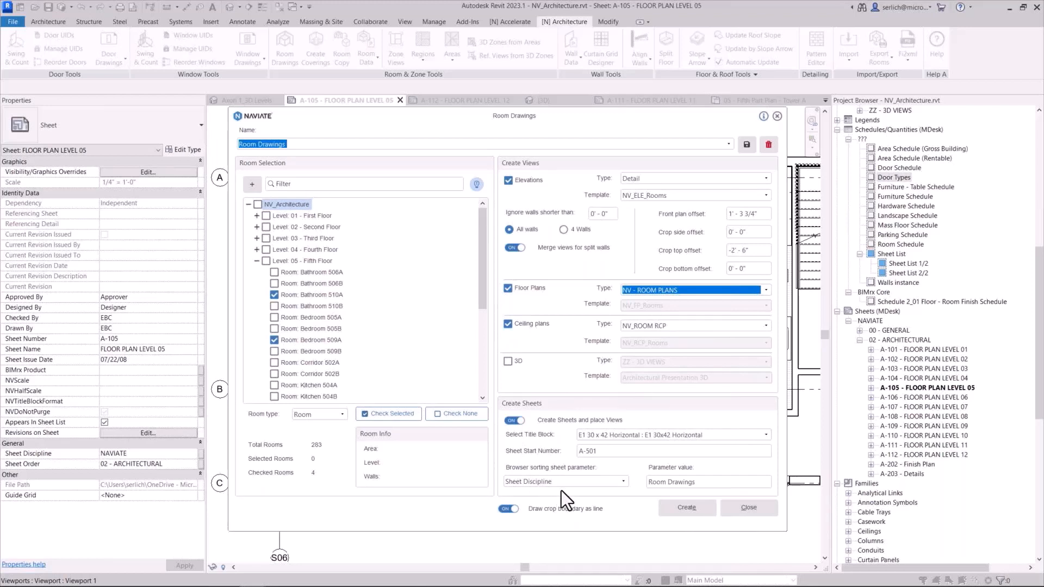
left_click(689, 508)
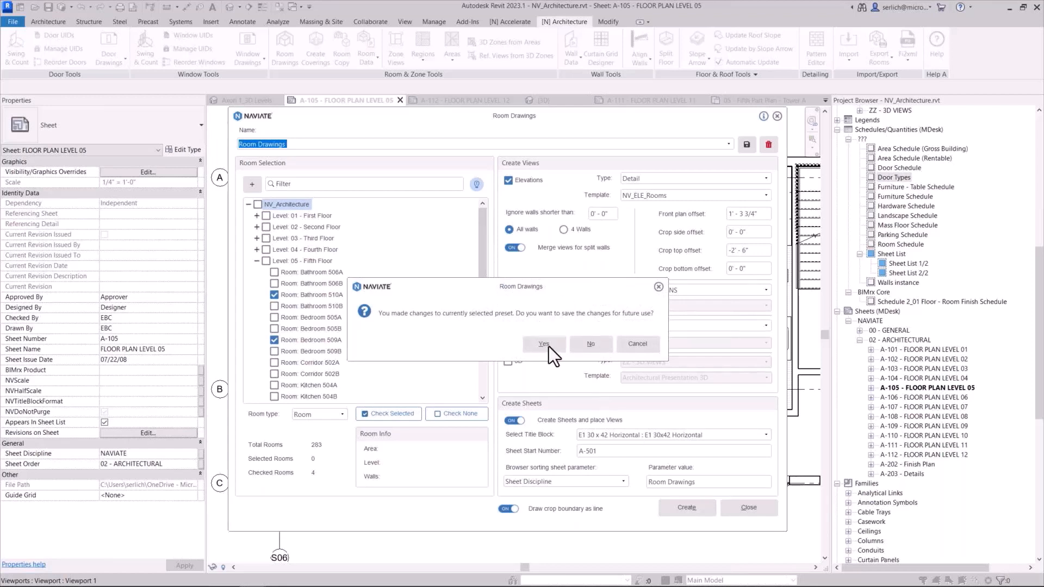
left_click(549, 346)
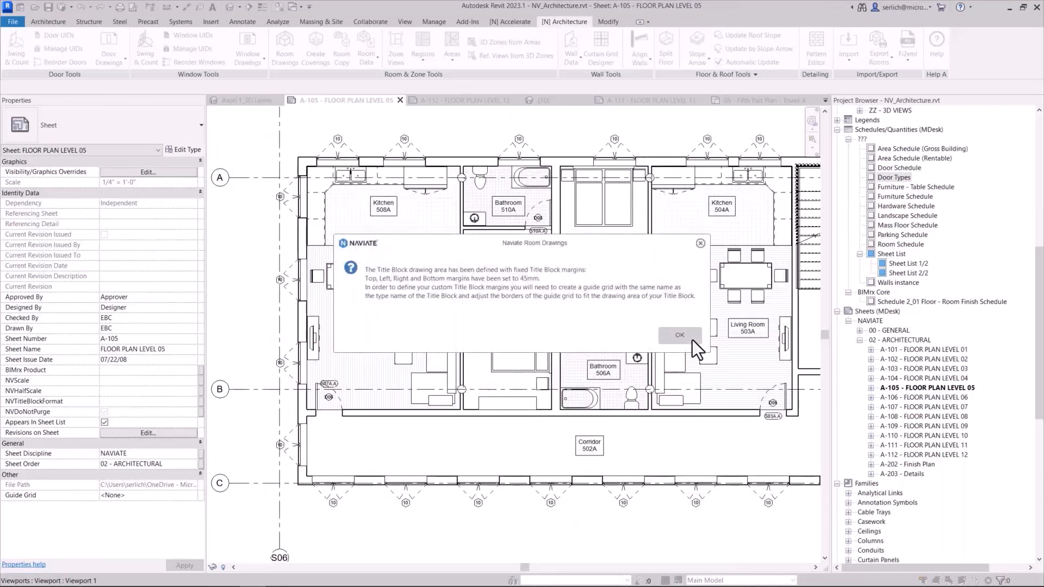
left_click(693, 340)
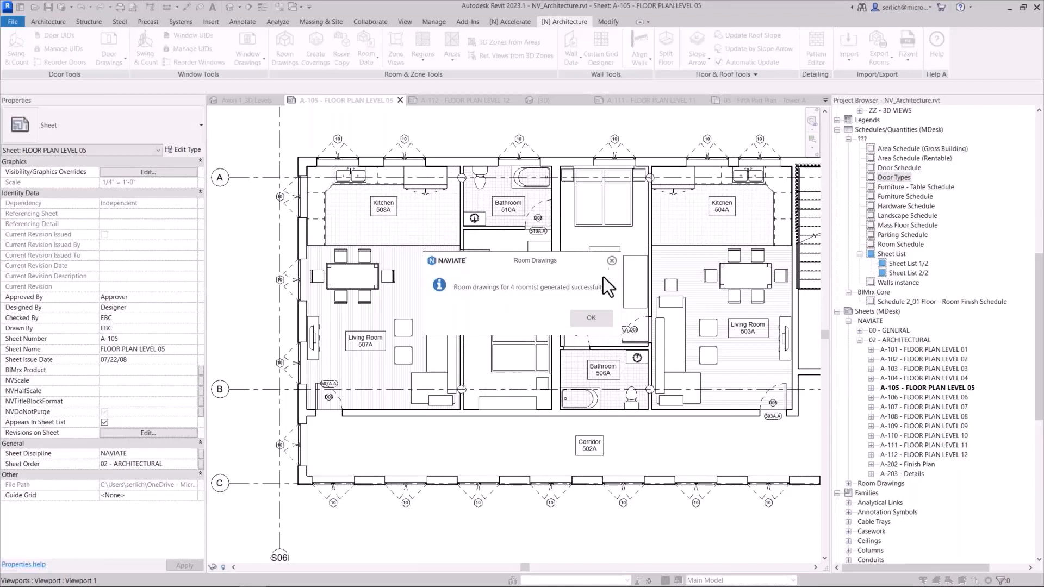
left_click(600, 312)
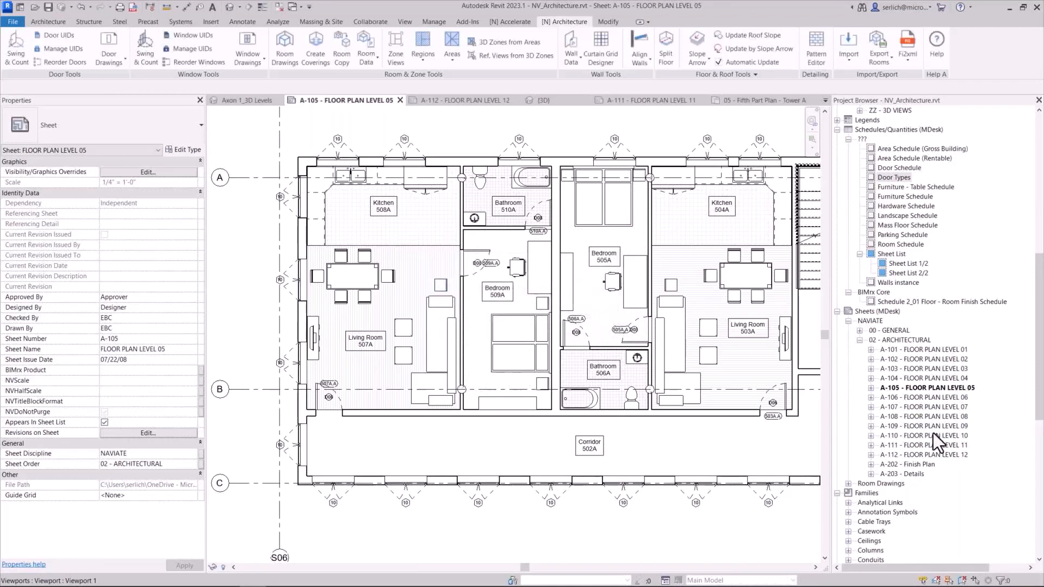
Open the A-502 - Bedroom sheet under Room Drawings and examine its plans and elevations.
left_click(848, 484)
left_click(859, 493)
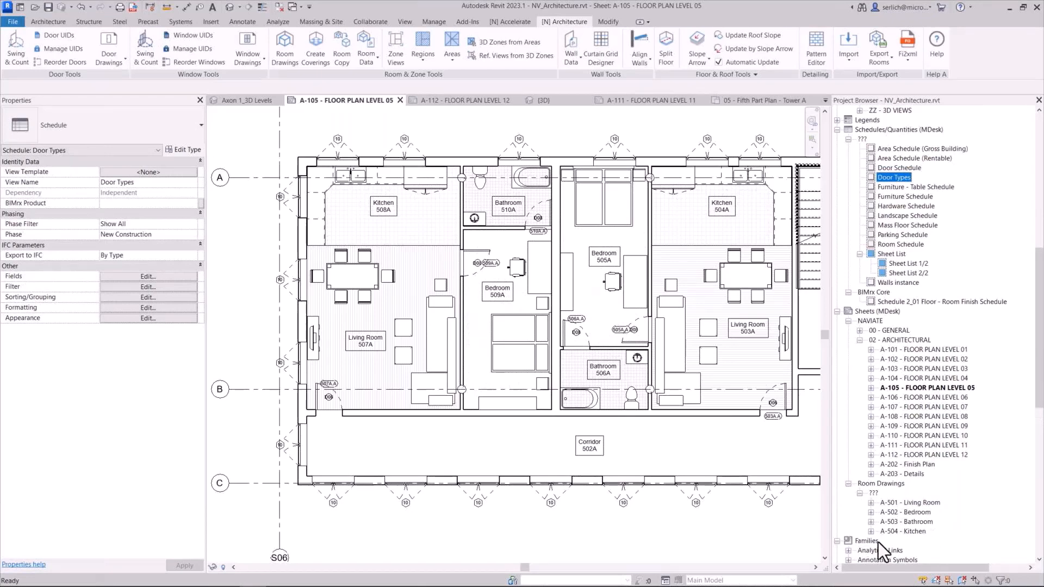
double_click(925, 513)
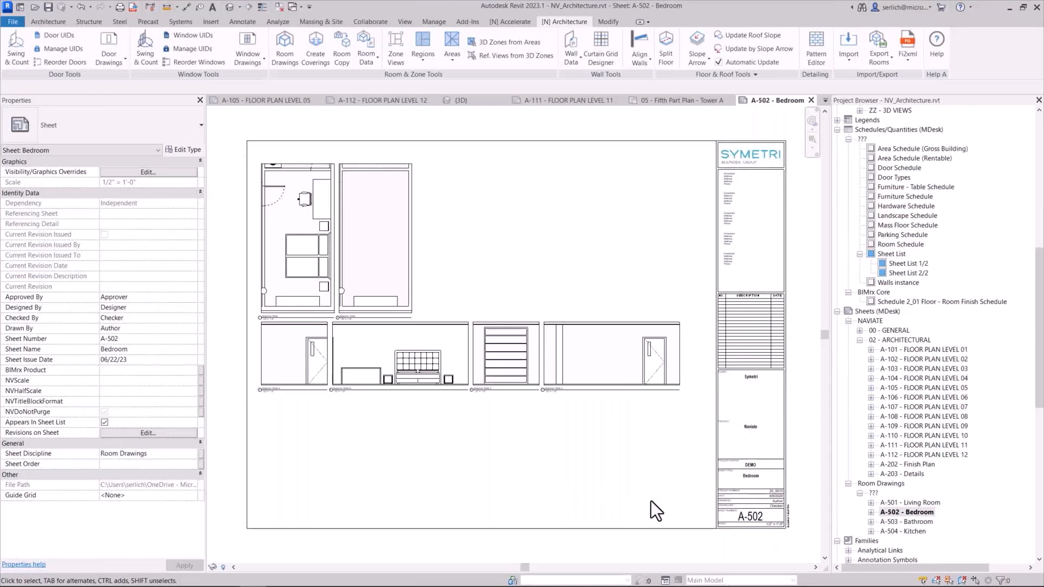
scroll(334, 439, "up", 4)
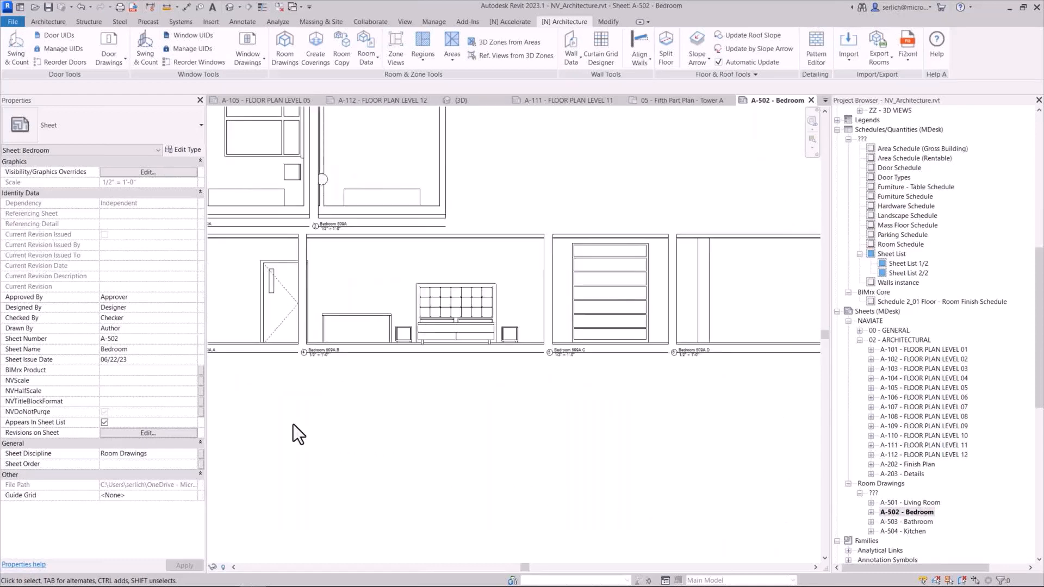
scroll(292, 424, "down", 4)
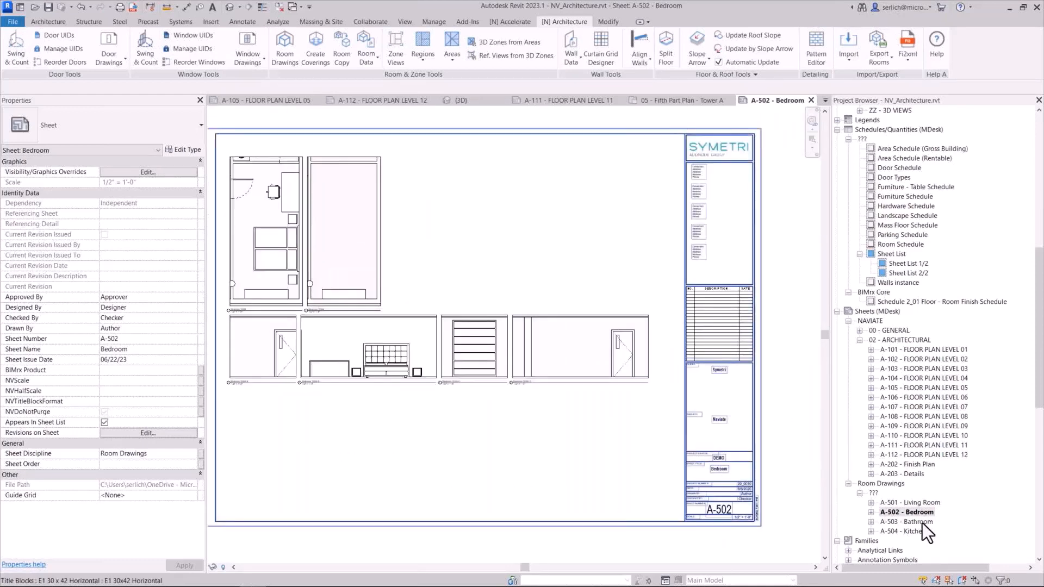
From the 05 - Fifth Part Plan - Tower A view, generate Door Drawings for all project door types using the Door Legends setting.
left_click(647, 112)
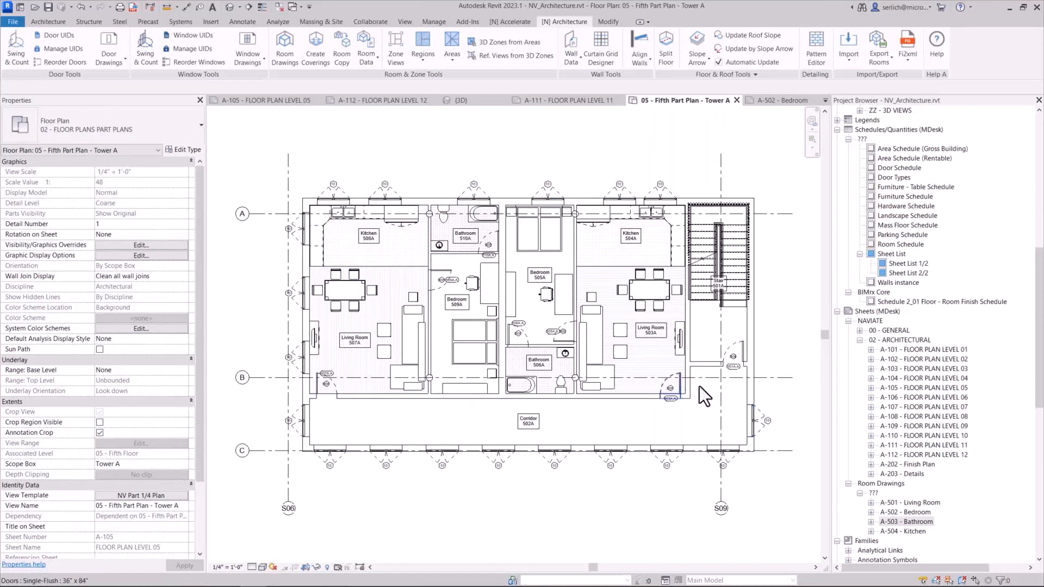
left_click(102, 60)
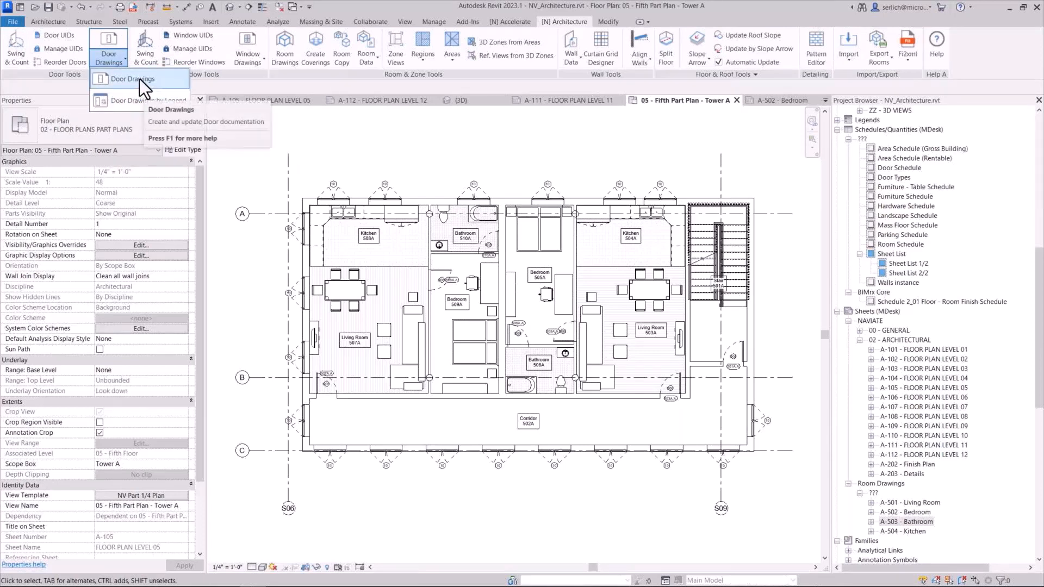
left_click(123, 73)
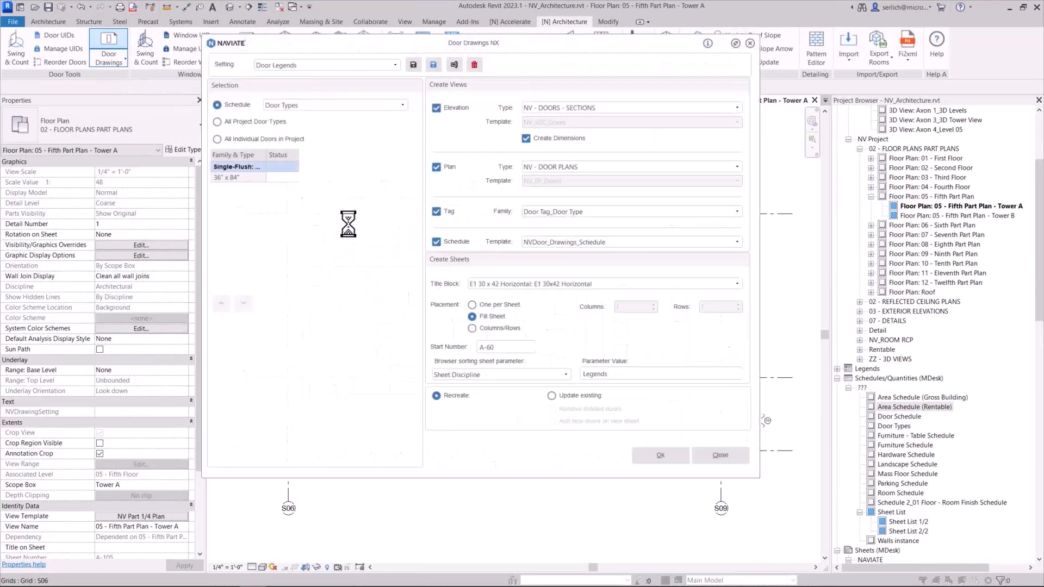
left_click(279, 122)
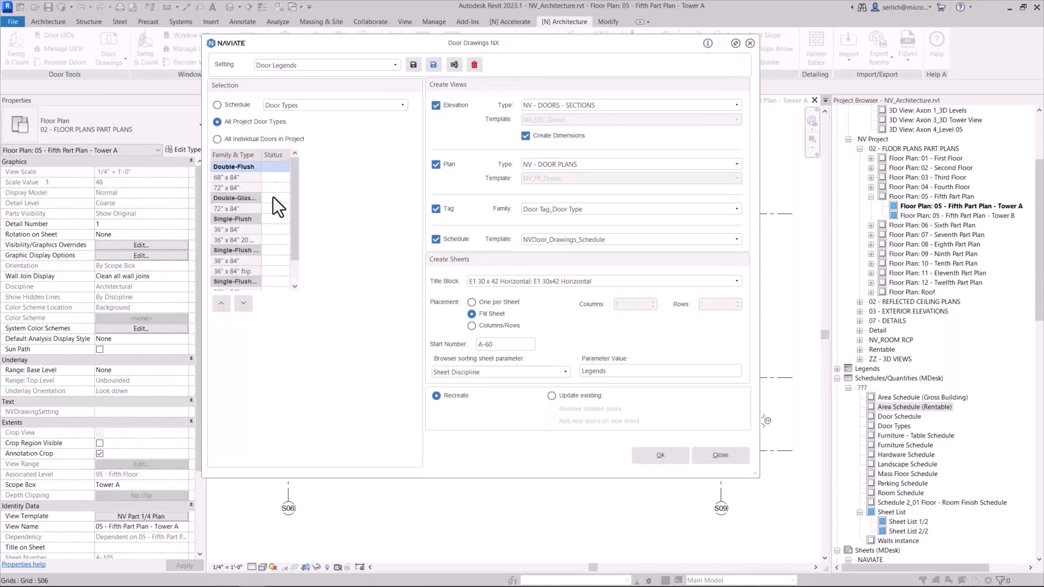
scroll(271, 229, "down", 1)
scroll(269, 254, "up", 1)
scroll(258, 210, "down", 1)
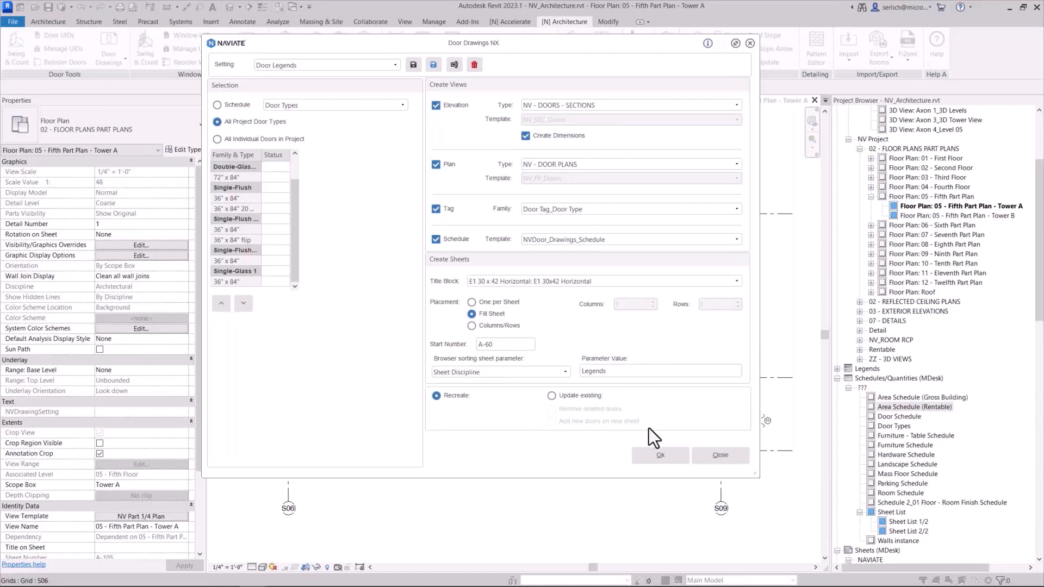
left_click(662, 455)
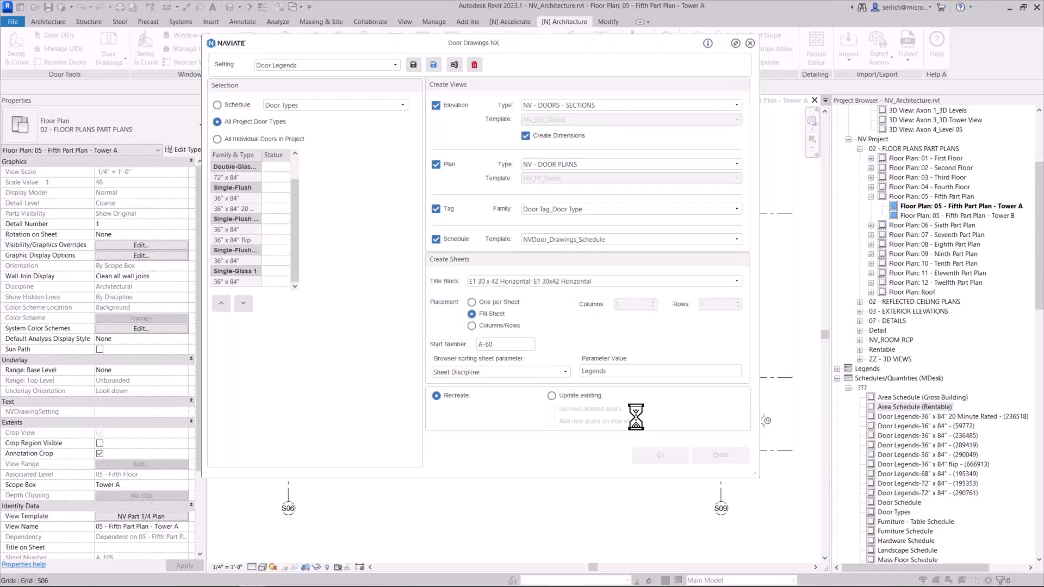
Open the A-601 - Door Legends sheet and examine its door elevations, plans, tags and schedules.
scroll(932, 429, "down", 7)
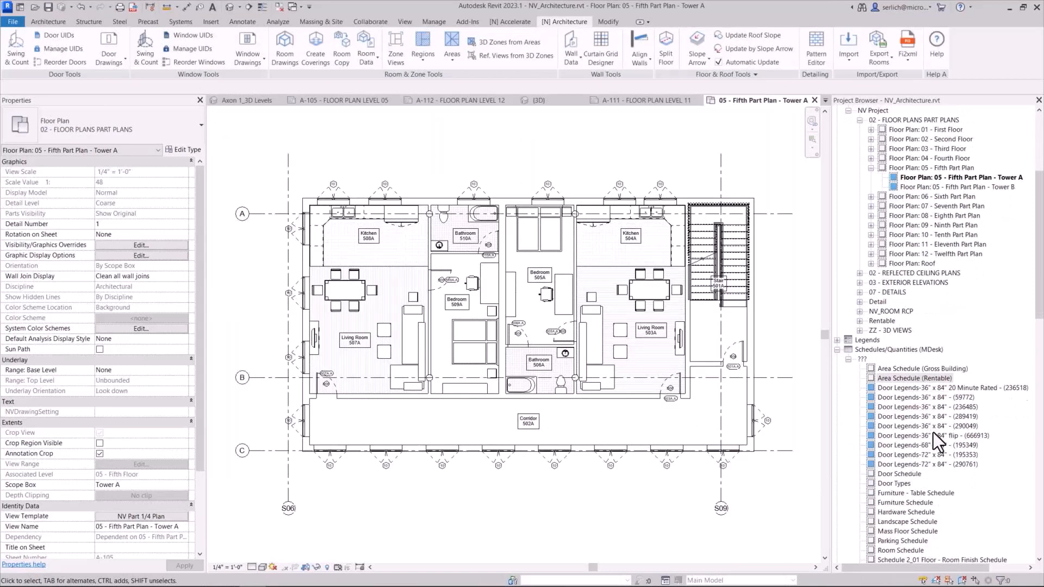
scroll(948, 472, "down", 4)
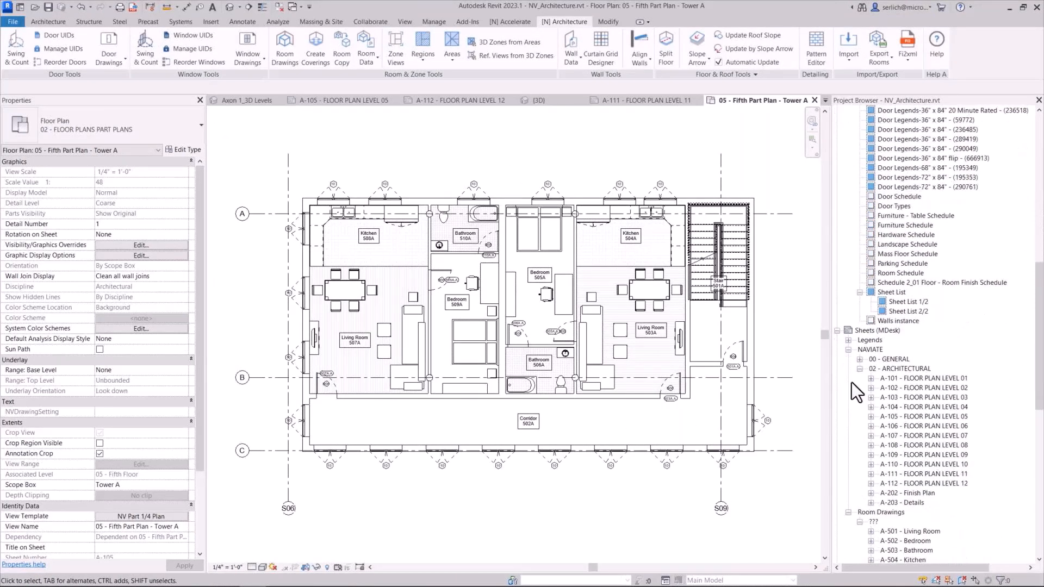
left_click(848, 340)
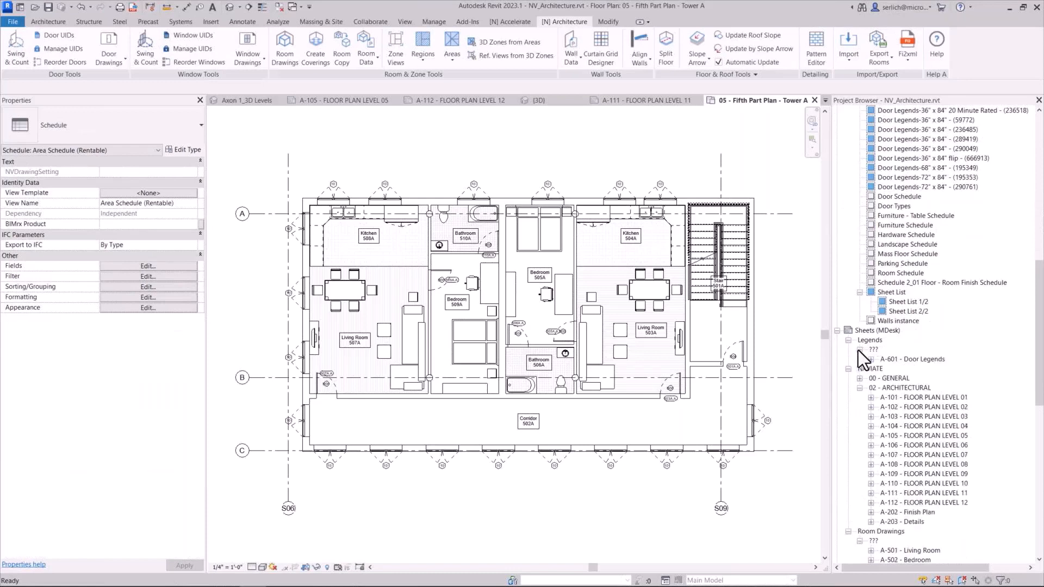
left_click(894, 360)
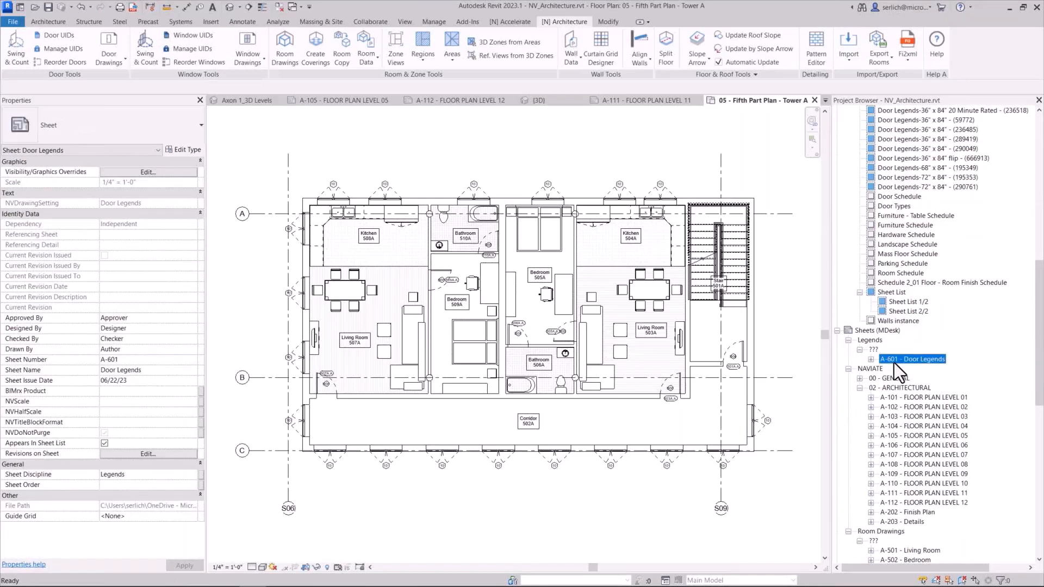
double_click(894, 364)
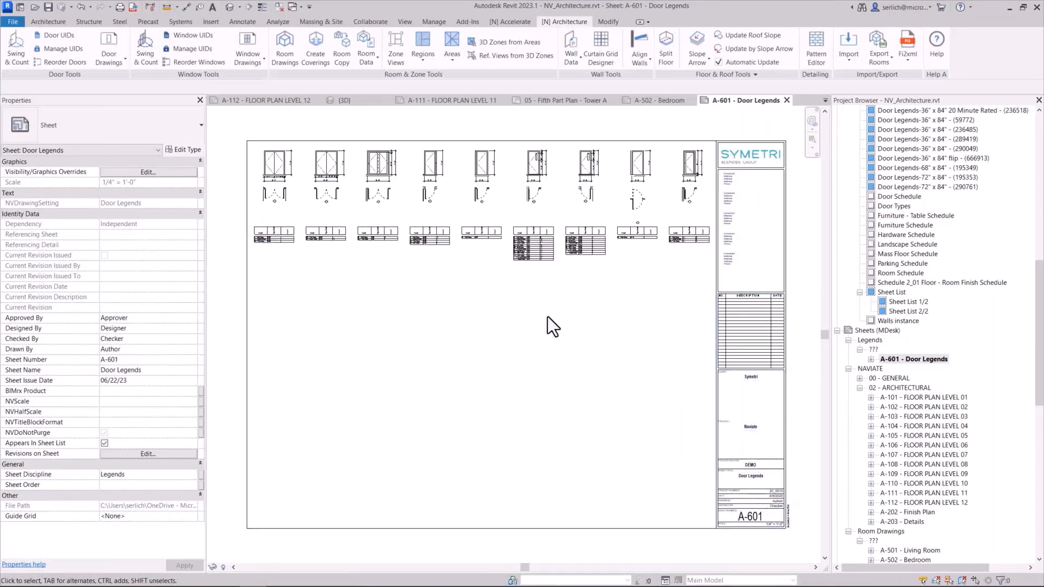
middle_click_drag(424, 282, 508, 318)
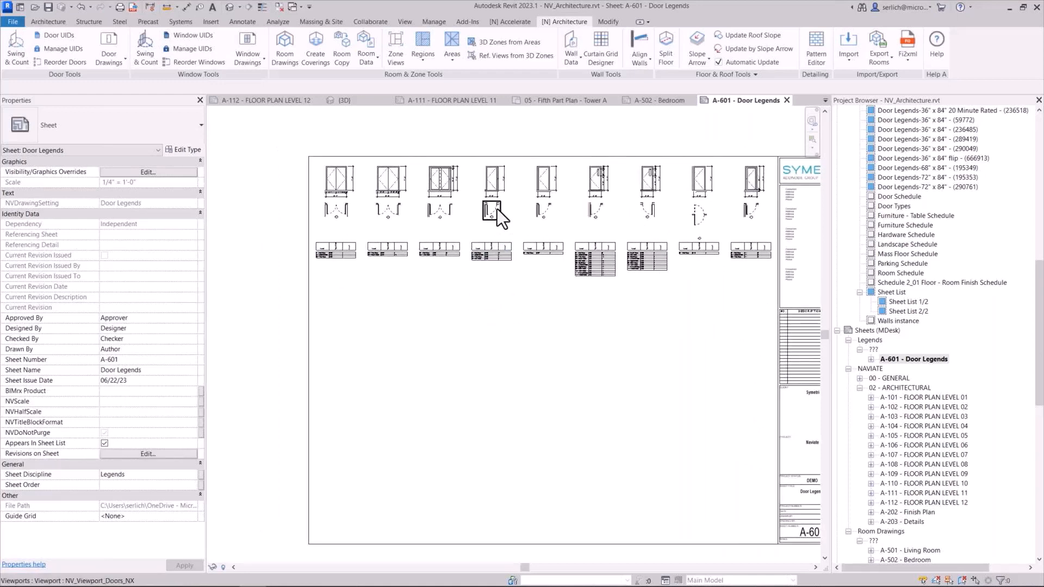
scroll(496, 210, "up", 5)
middle_click_drag(540, 187, 555, 286)
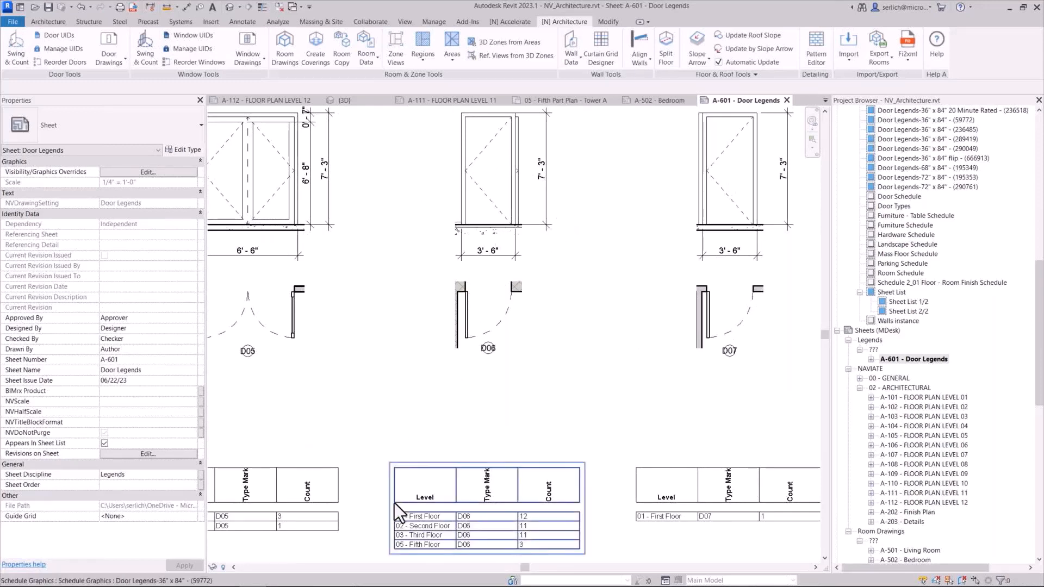
middle_click(620, 333)
middle_click(620, 333)
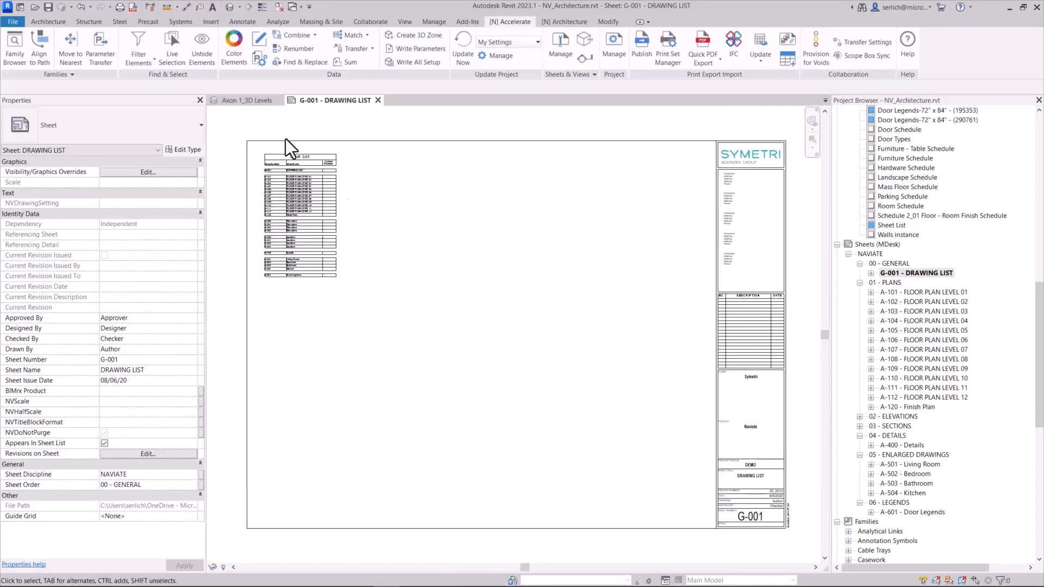
Examine the sheet list on the G-001 - DRAWING LIST sheet.
scroll(282, 256, "up", 6)
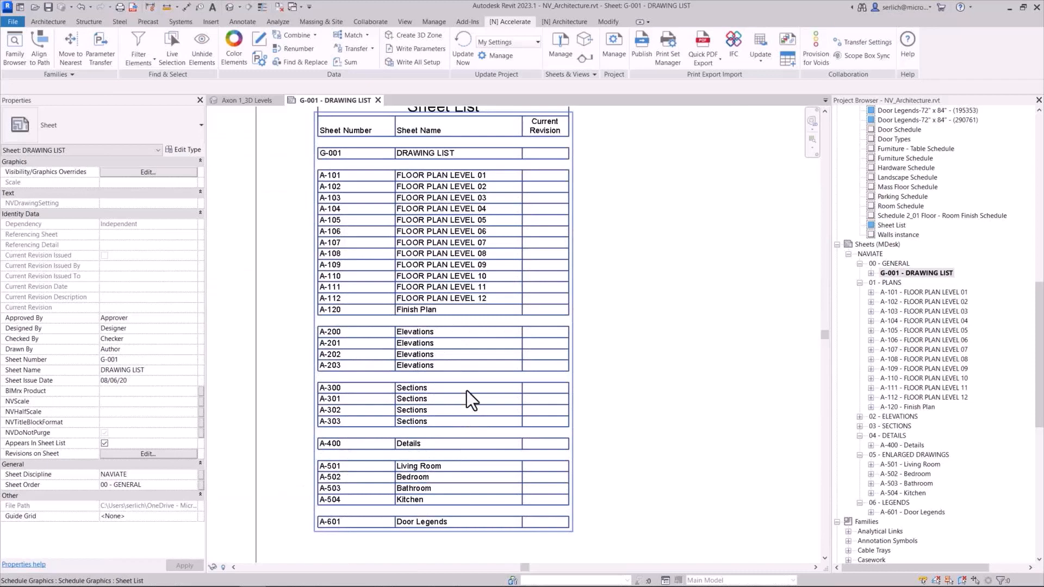
scroll(541, 297, "down", 3)
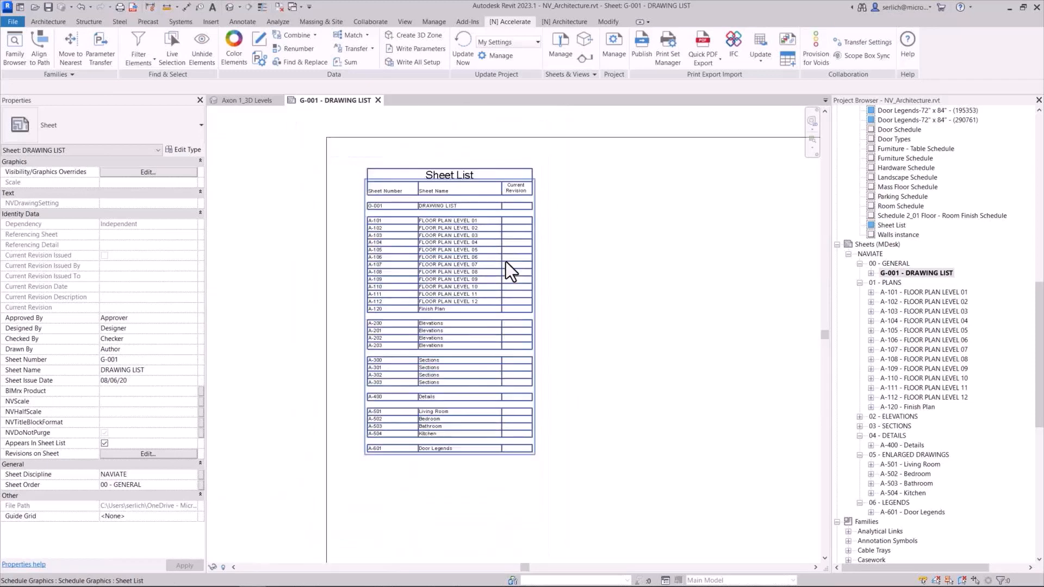
scroll(506, 264, "down", 1)
middle_click(621, 222)
middle_click(621, 222)
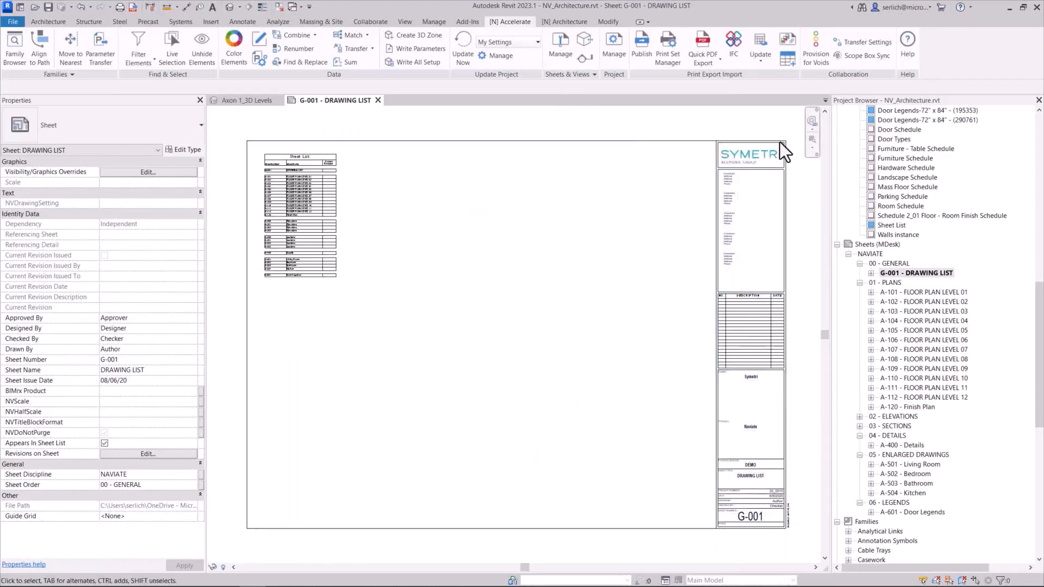
Select sheets A-101 through A-112 and open them in the Revision Manager, enlarging its window to check the sheet selection.
left_click(905, 289)
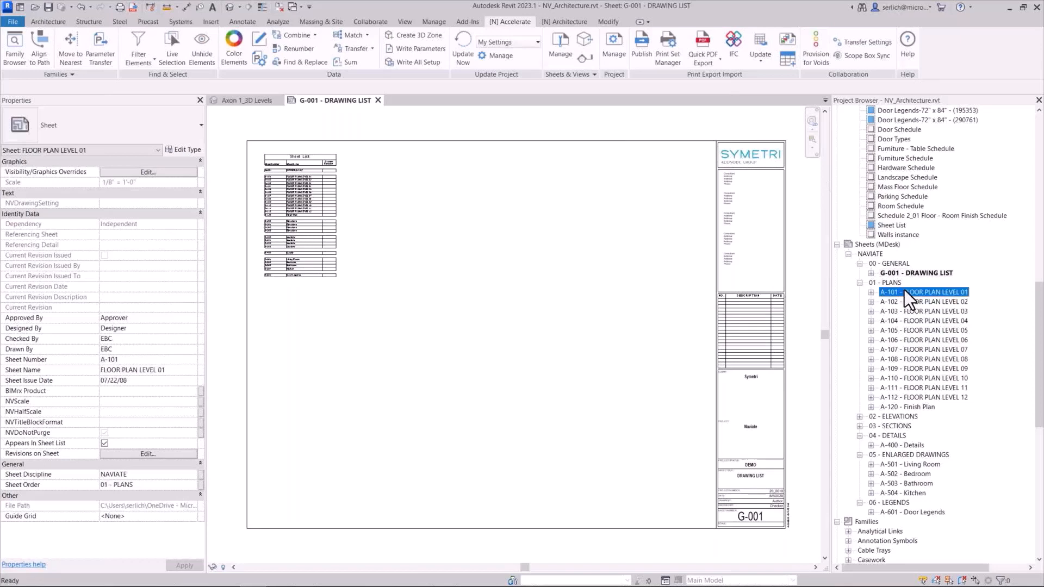
left_click(908, 398, "shift")
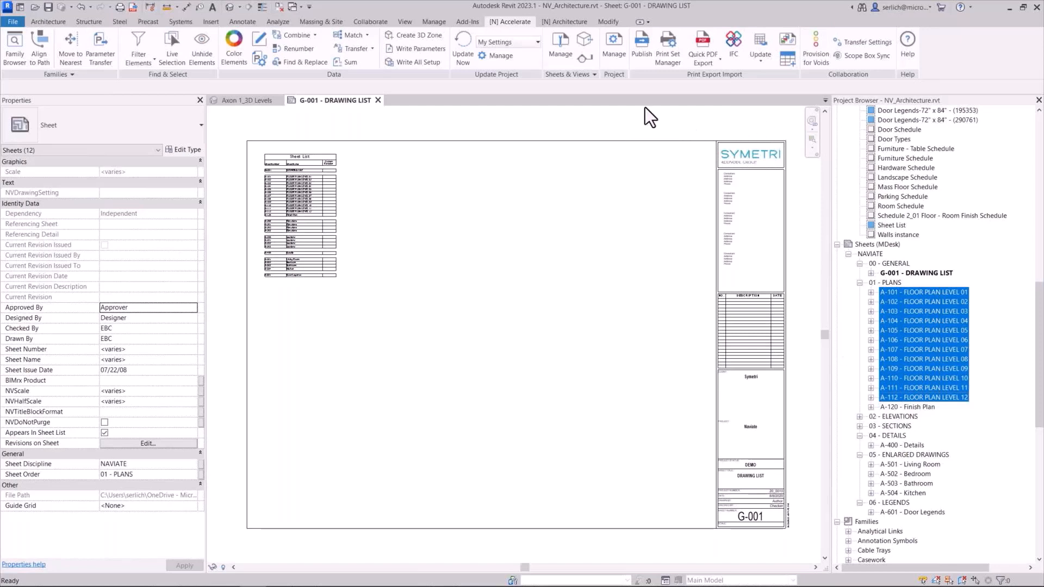
left_click(561, 55)
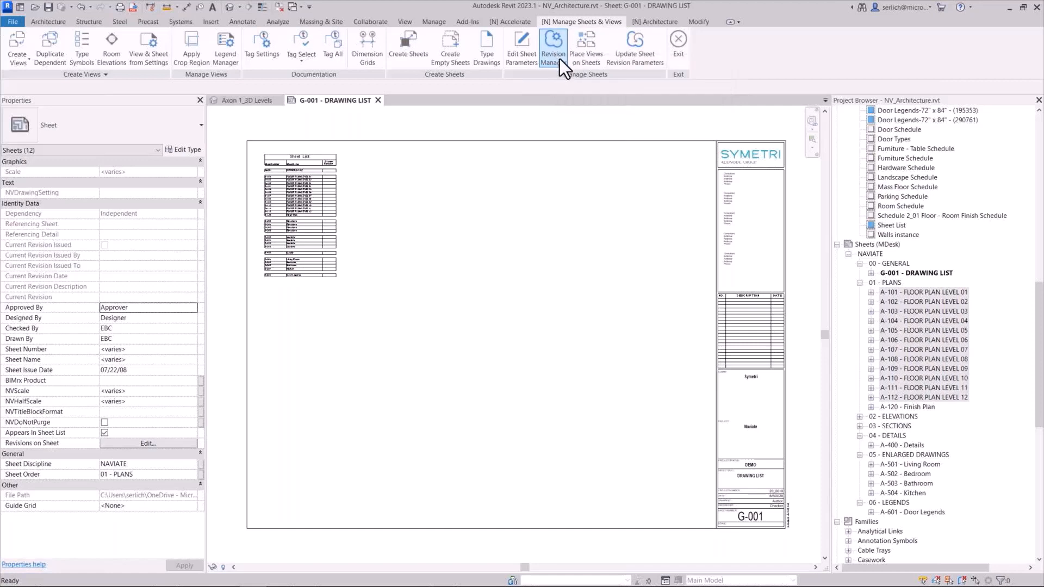
left_click(560, 60)
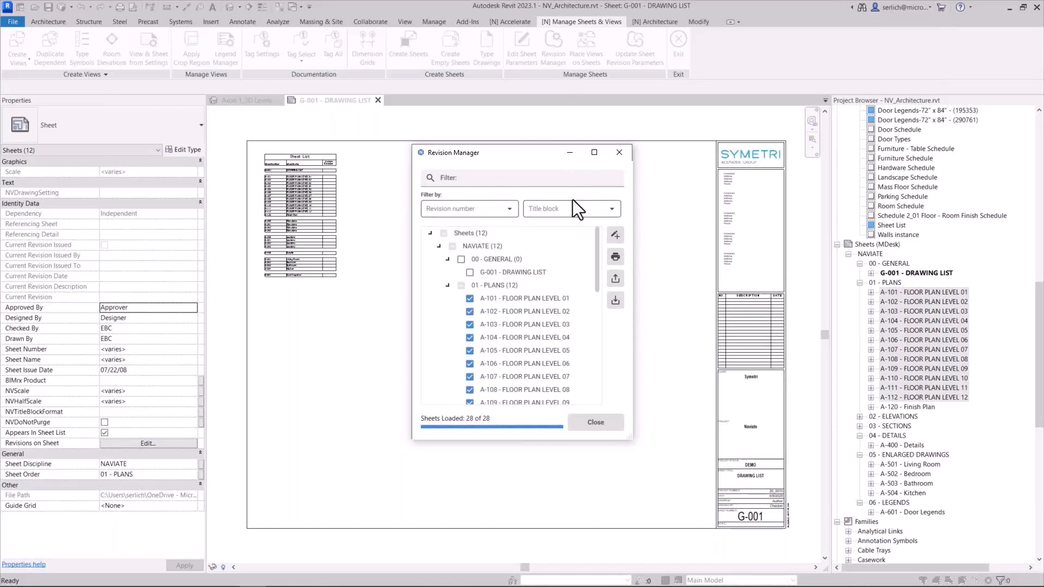
left_click_drag(631, 439, 692, 516)
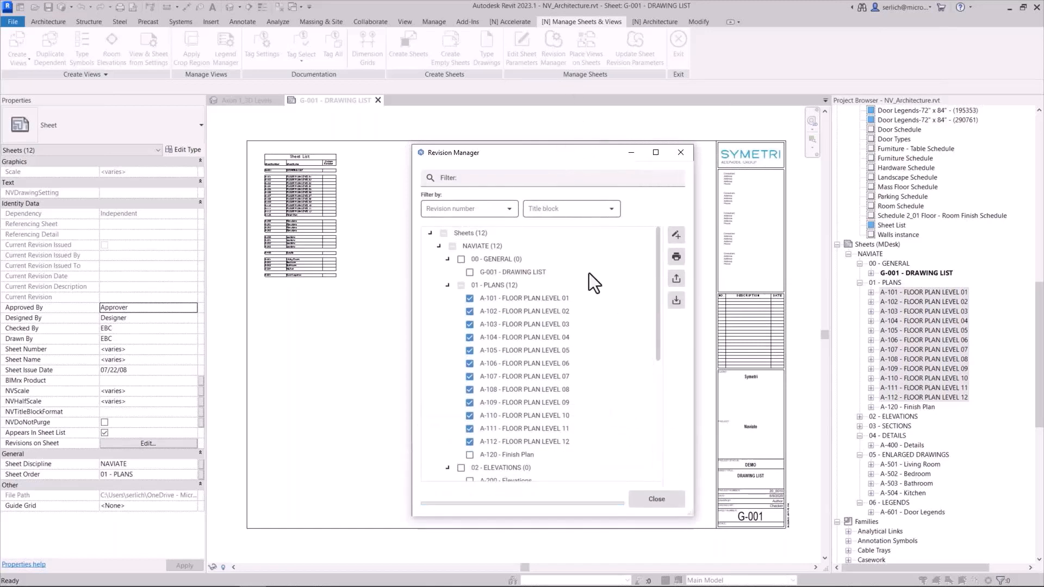
scroll(533, 363, "down", 2)
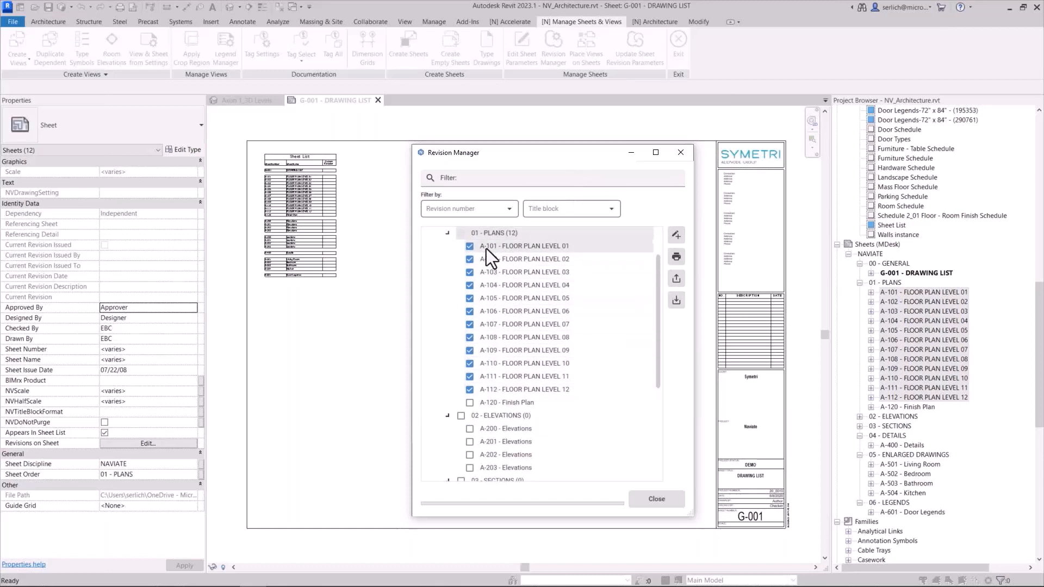
scroll(494, 296, "up", 2)
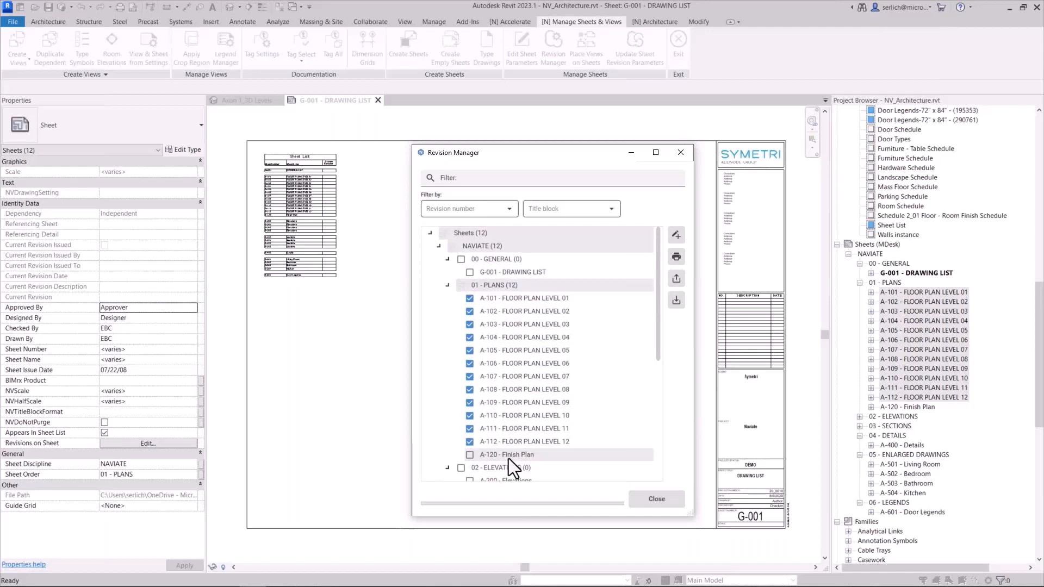
Show all revision columns and assign Revision 4 and Revision 5 to the selected floor plan sheets.
left_click(684, 240)
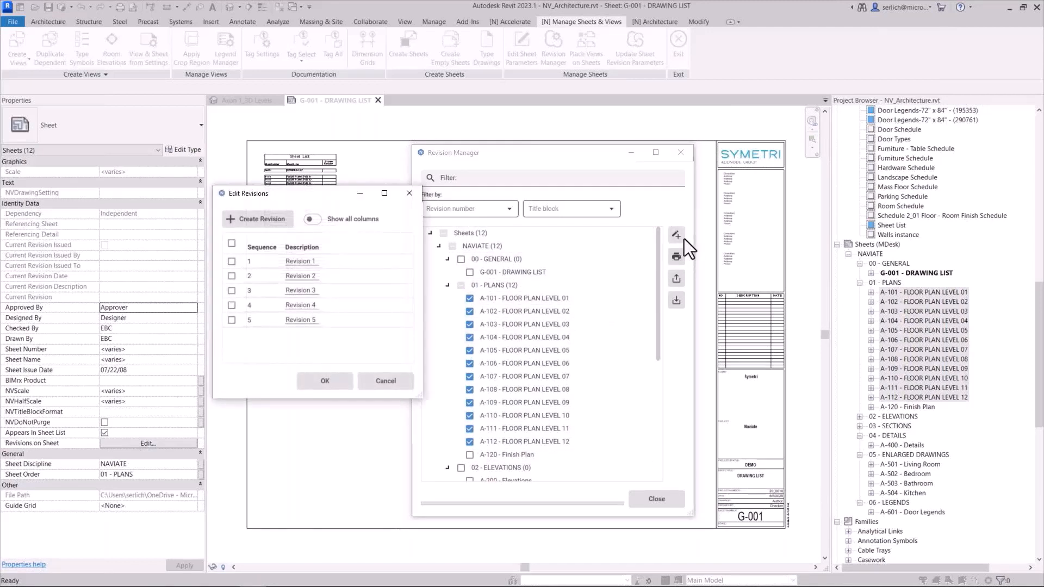
left_click(311, 220)
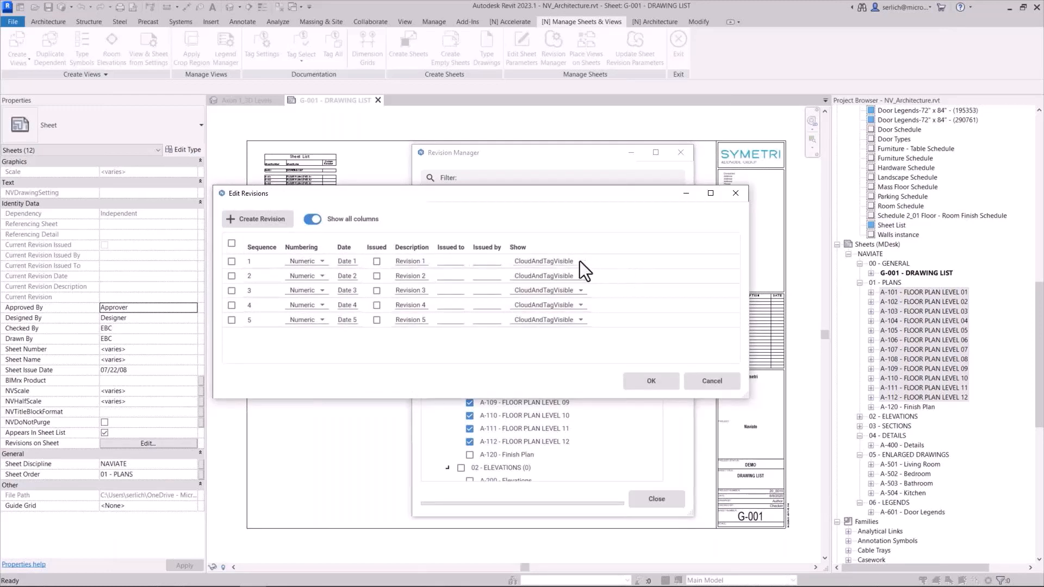
left_click(305, 320)
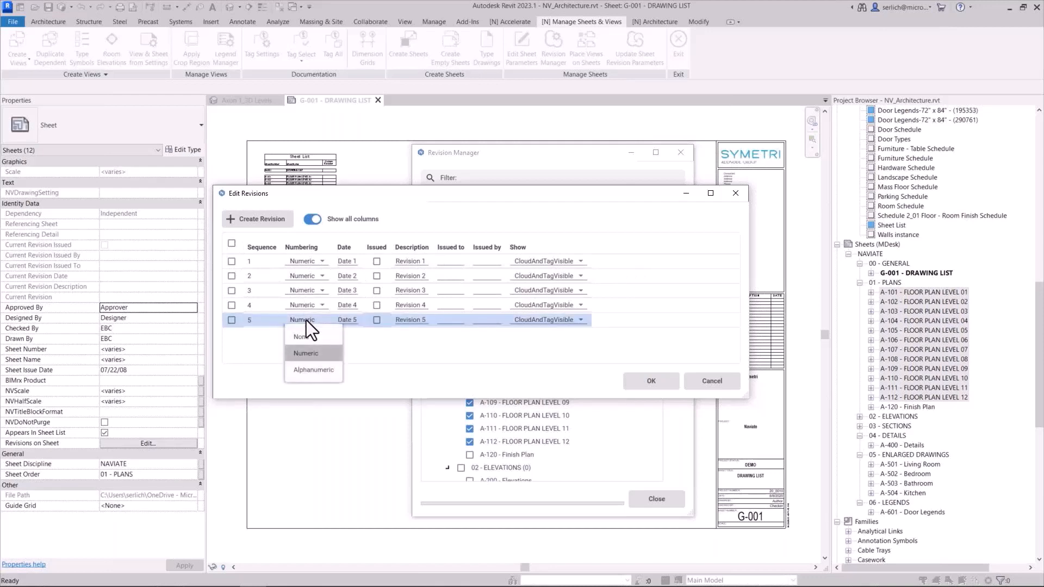
left_click(335, 322)
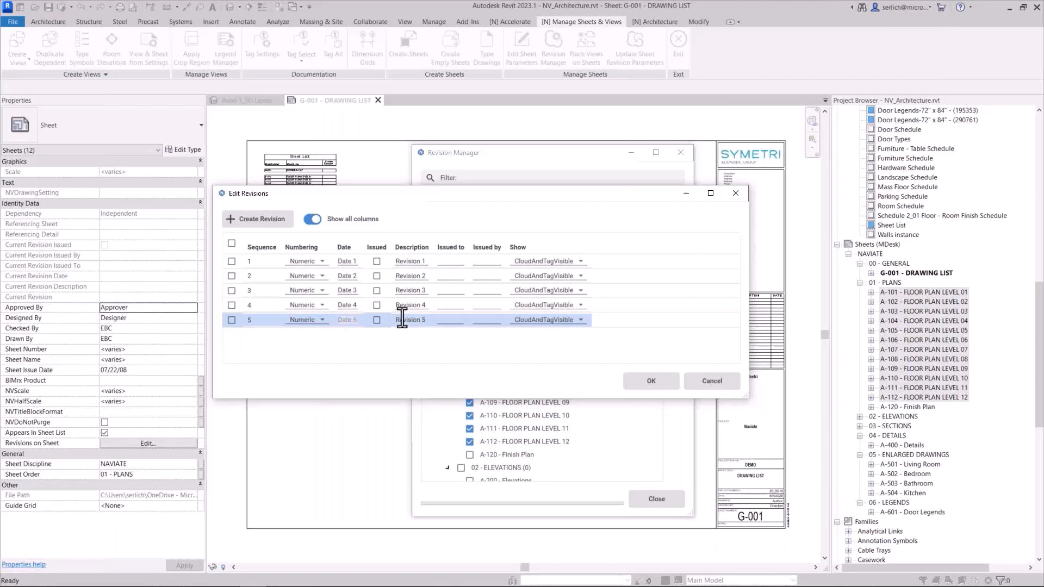
left_click(232, 321)
left_click(233, 308)
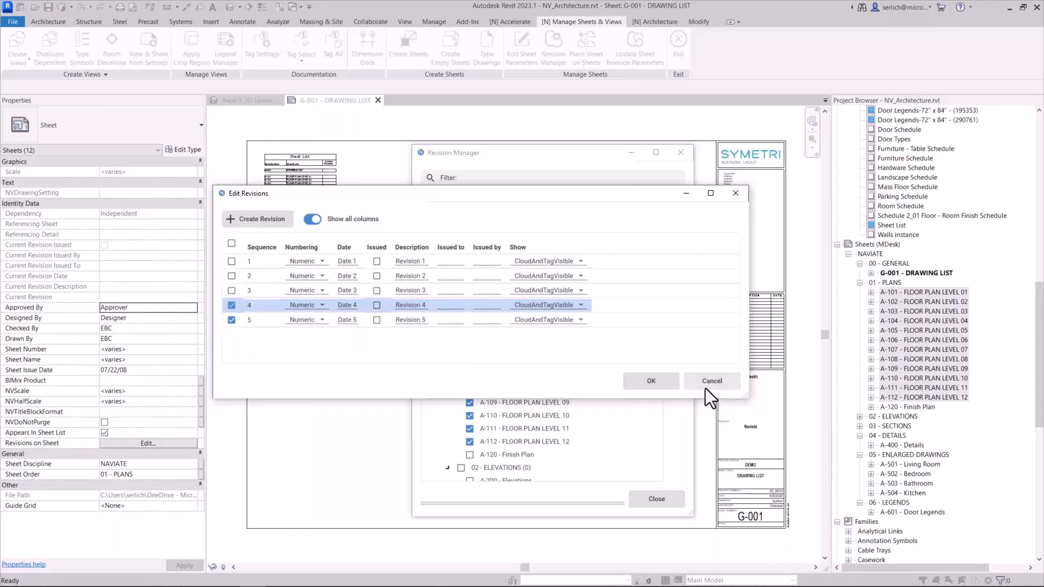
left_click(676, 389)
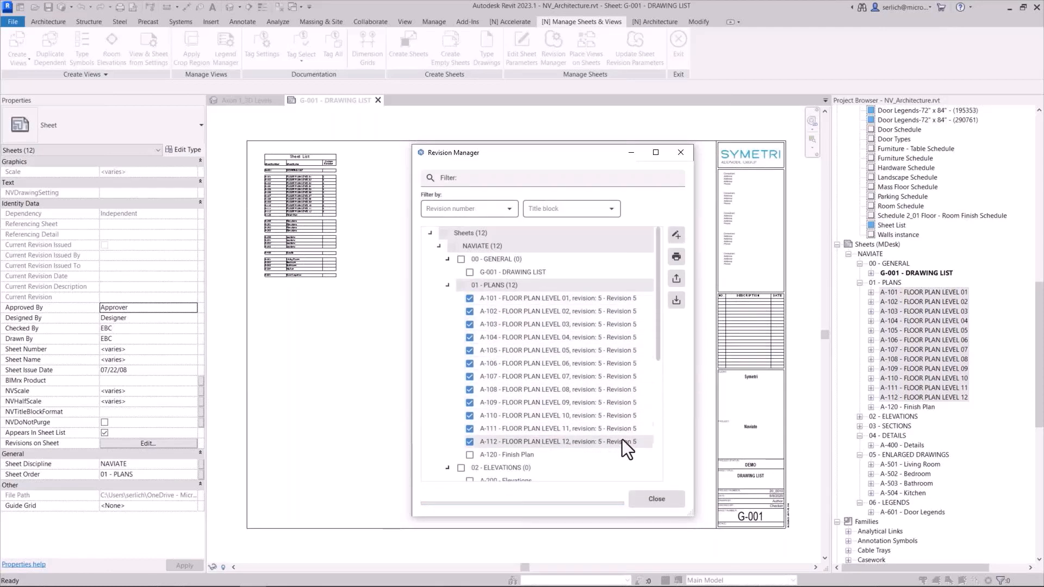
Assign Revision 3 to all sheets in the 02 - ELEVATIONS and 03 - SECTIONS groups.
scroll(461, 286, "down", 6)
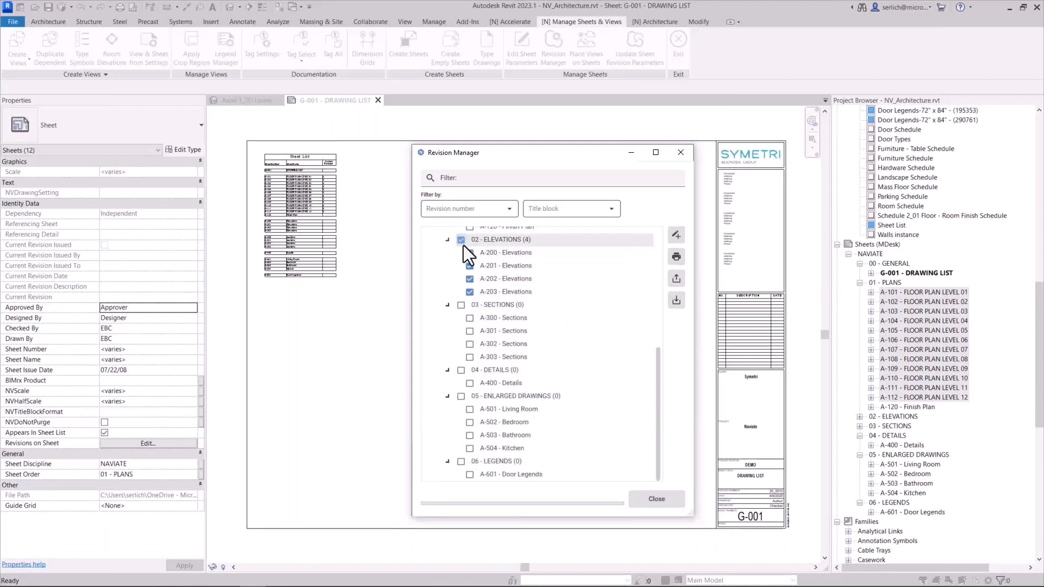
left_click(461, 240)
left_click(461, 305)
left_click(671, 237)
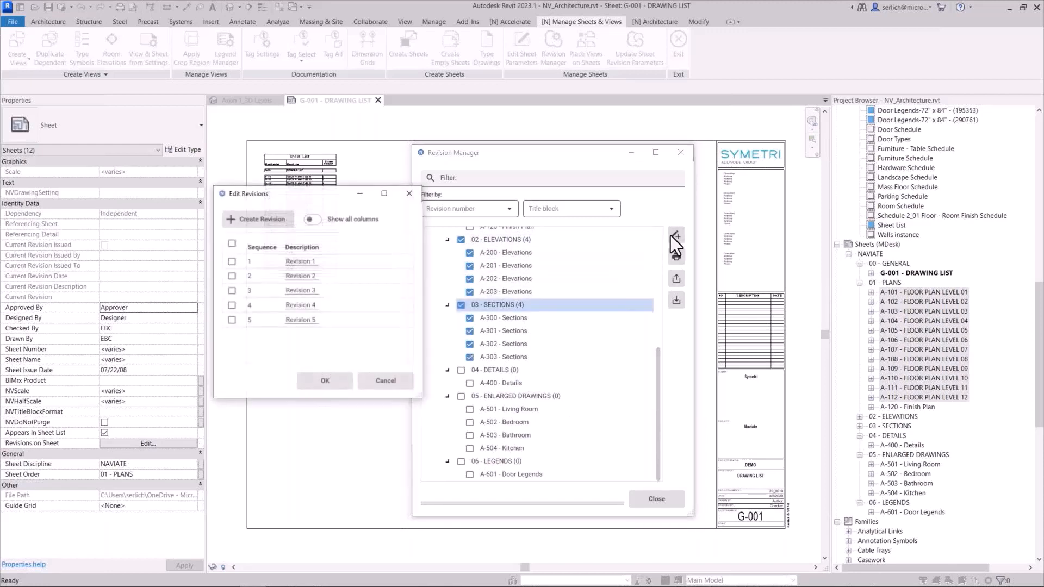
left_click(234, 295)
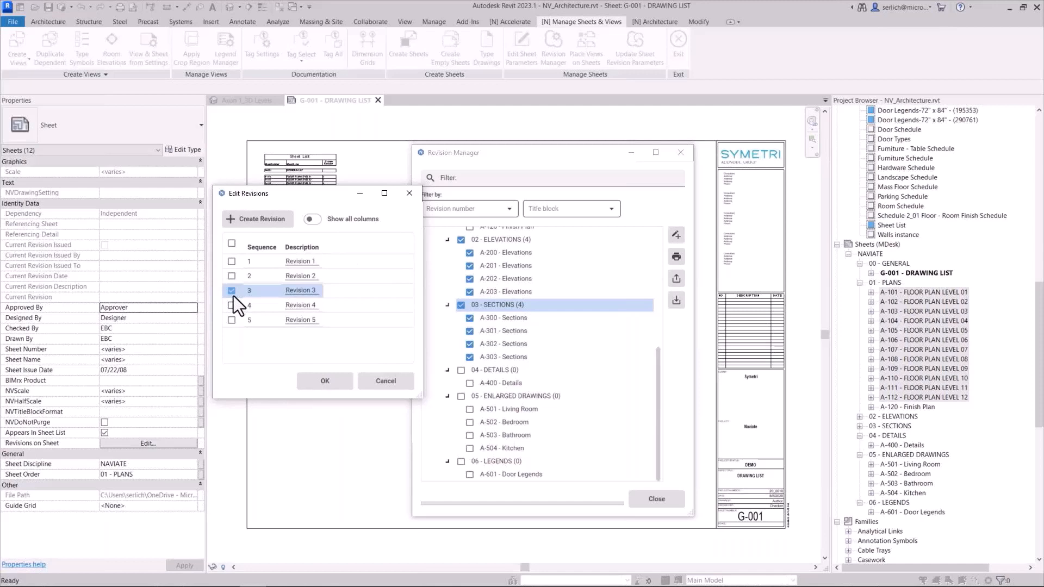
left_click(322, 382)
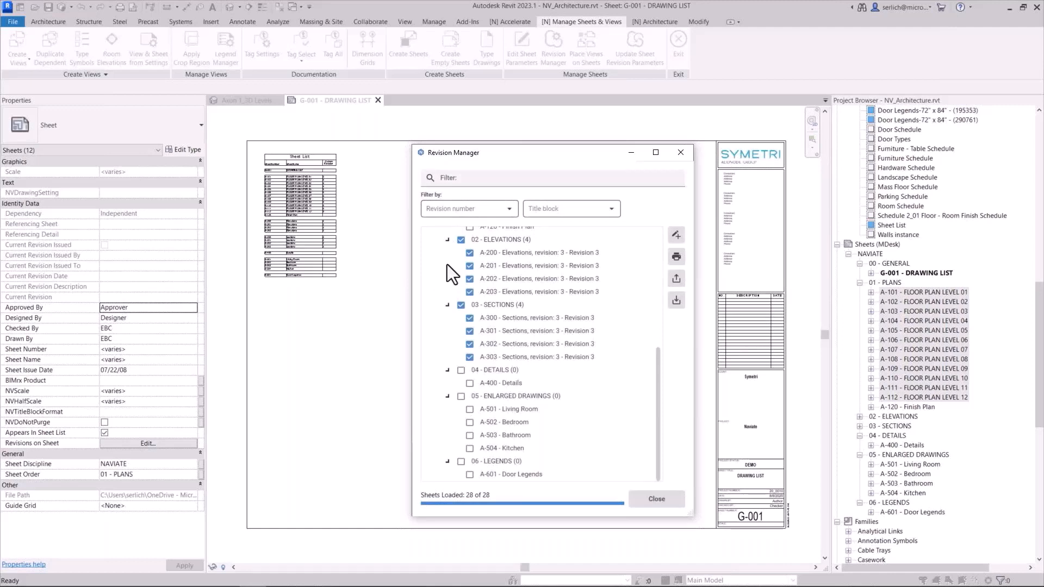
Deselect all sheets in the Revision Manager and review the revisions assigned across the sheet list.
scroll(447, 264, "up", 5)
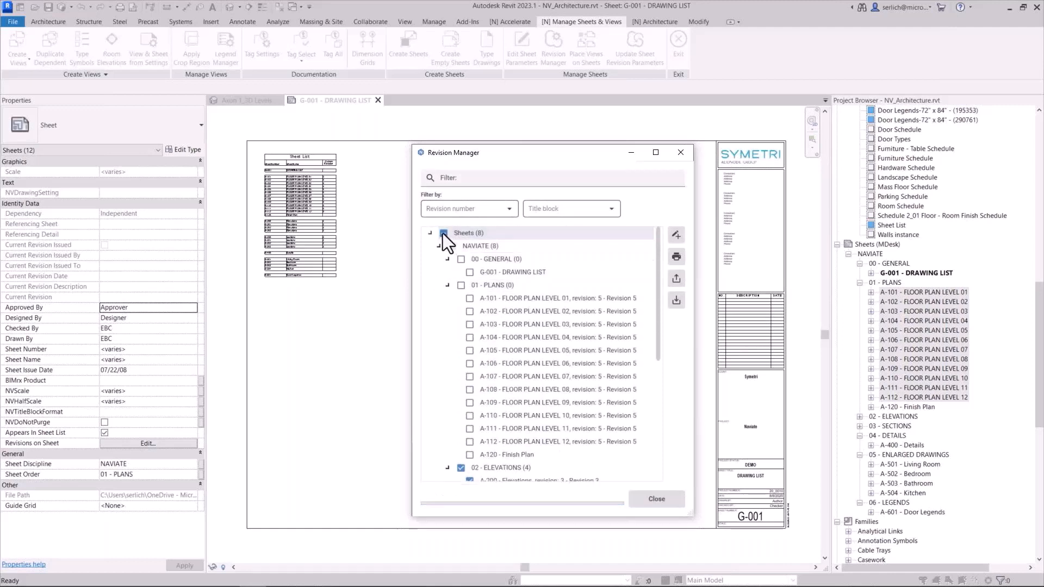
left_click(443, 233)
scroll(443, 233, "down", 3)
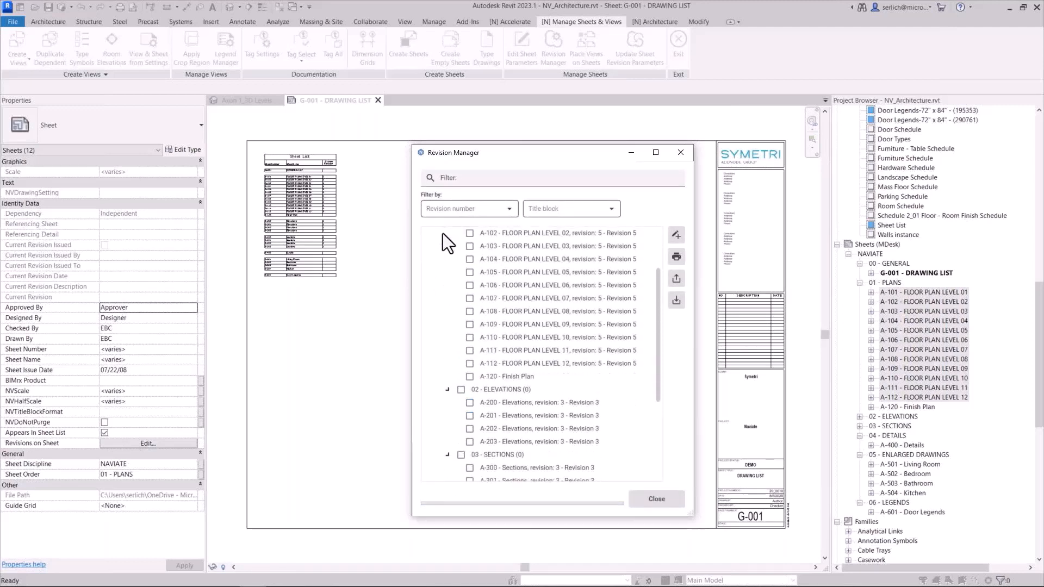
scroll(443, 233, "up", 3)
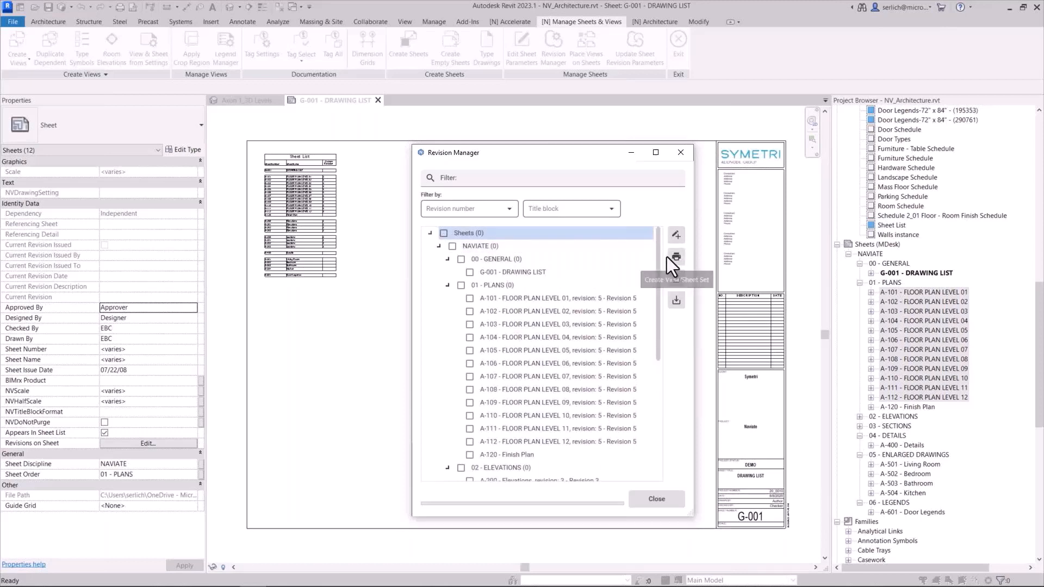
Filter the sheets by revision number Seq. 5 - Revision 5 and select the whole 01 - PLANS group.
left_click(503, 212)
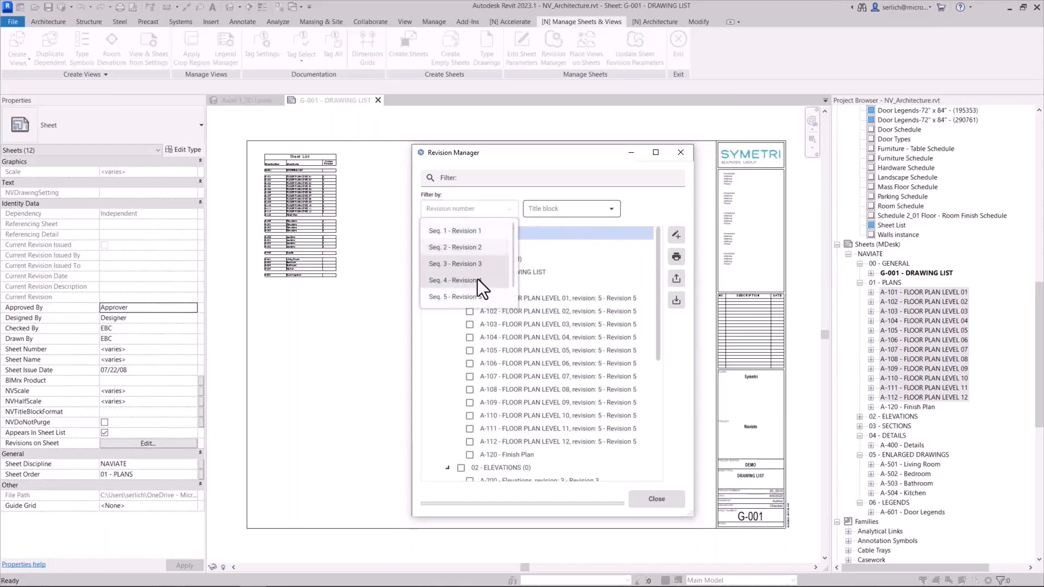
scroll(475, 294, "down", 1)
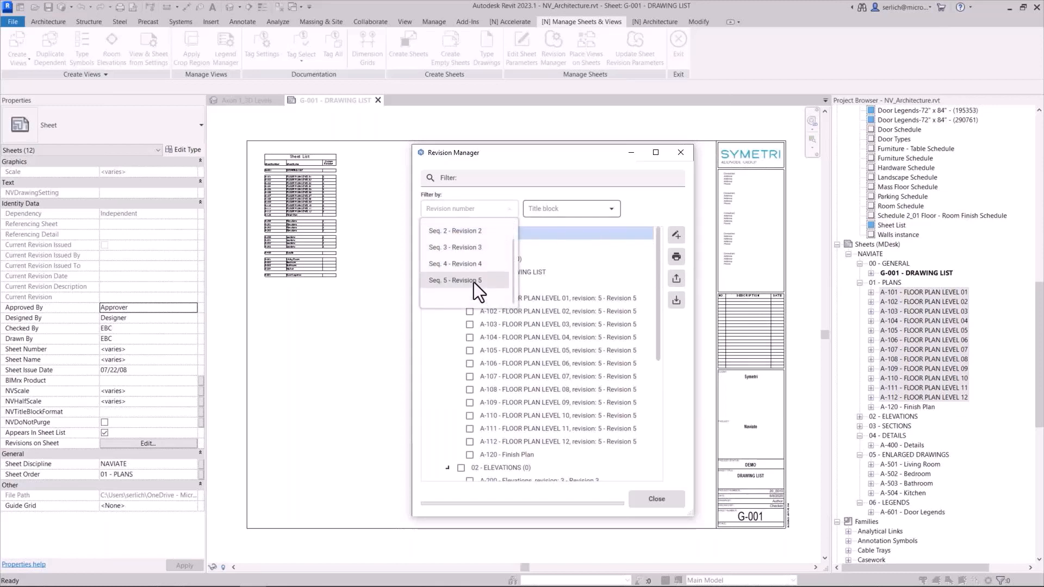
left_click(474, 281)
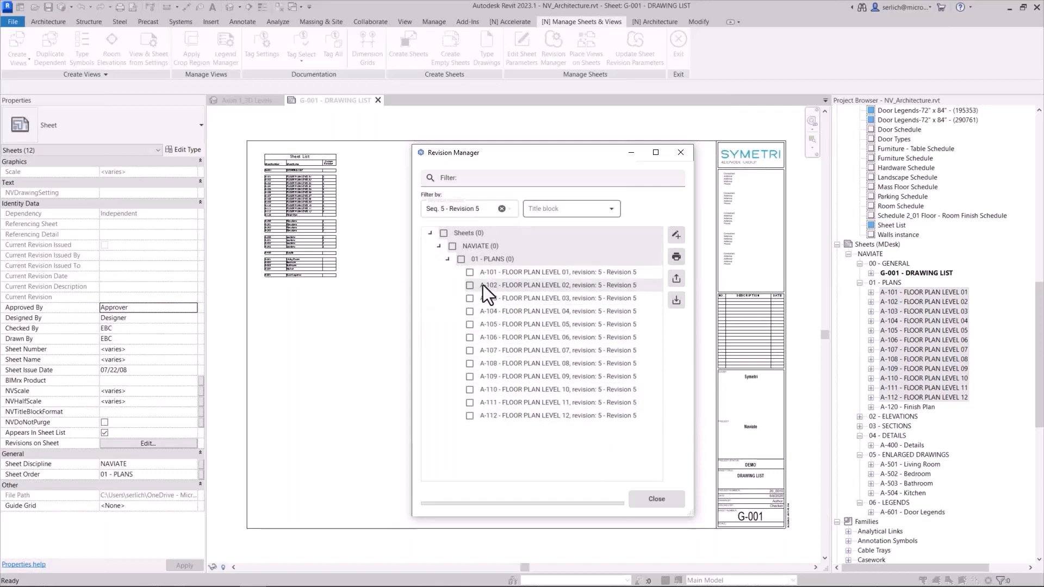
left_click(463, 259)
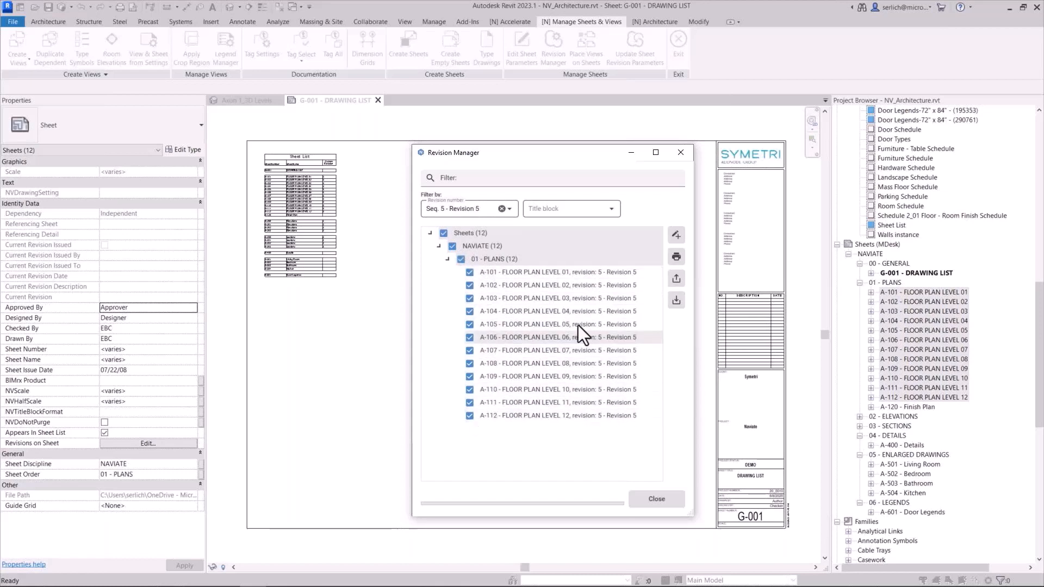
Create a view/sheet set named "Revision 5" from the selected plan sheets.
left_click(677, 256)
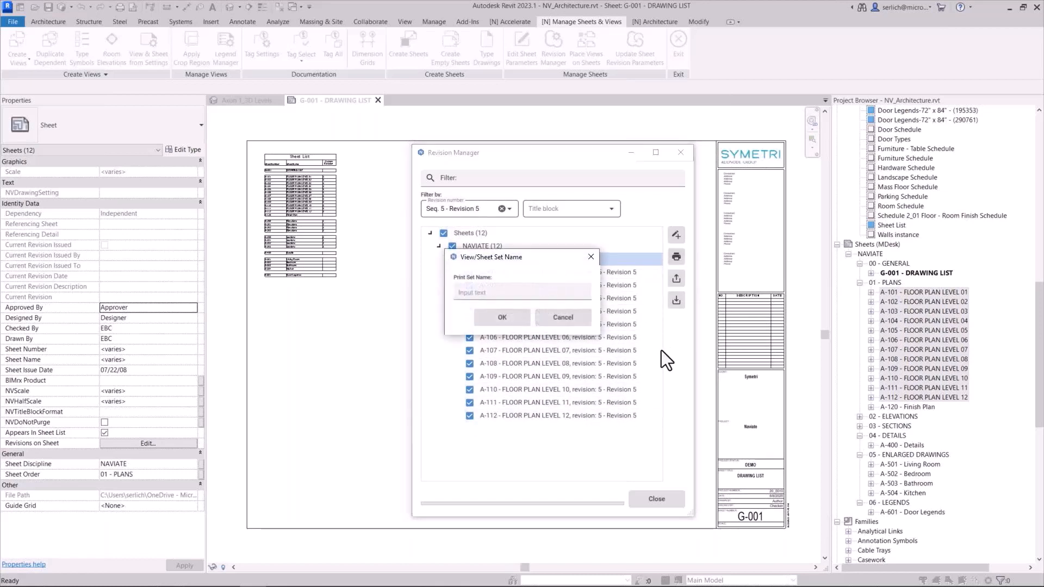
left_click(527, 295)
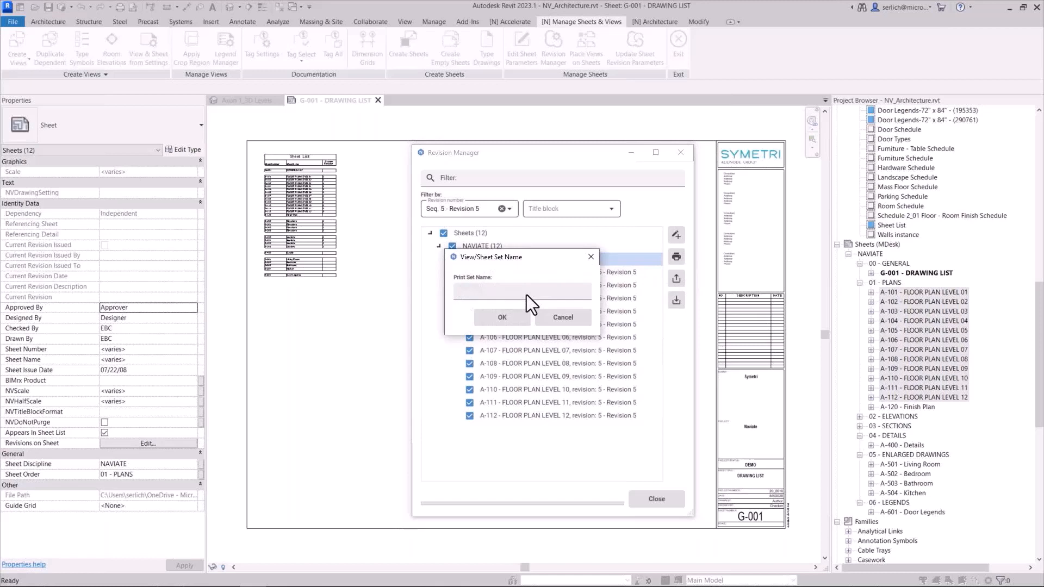
type("Revis")
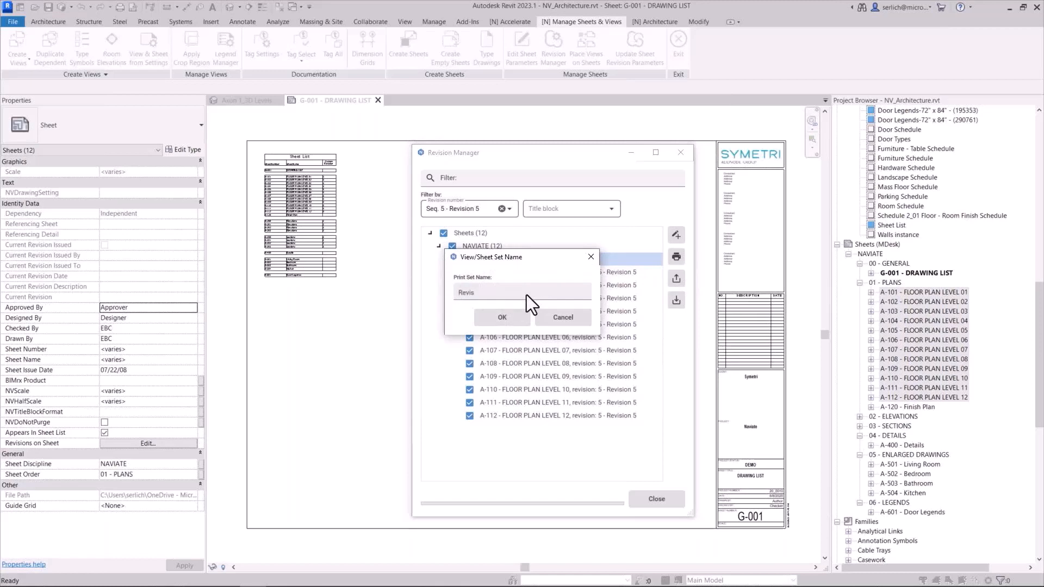
type("ion 5")
left_click(516, 317)
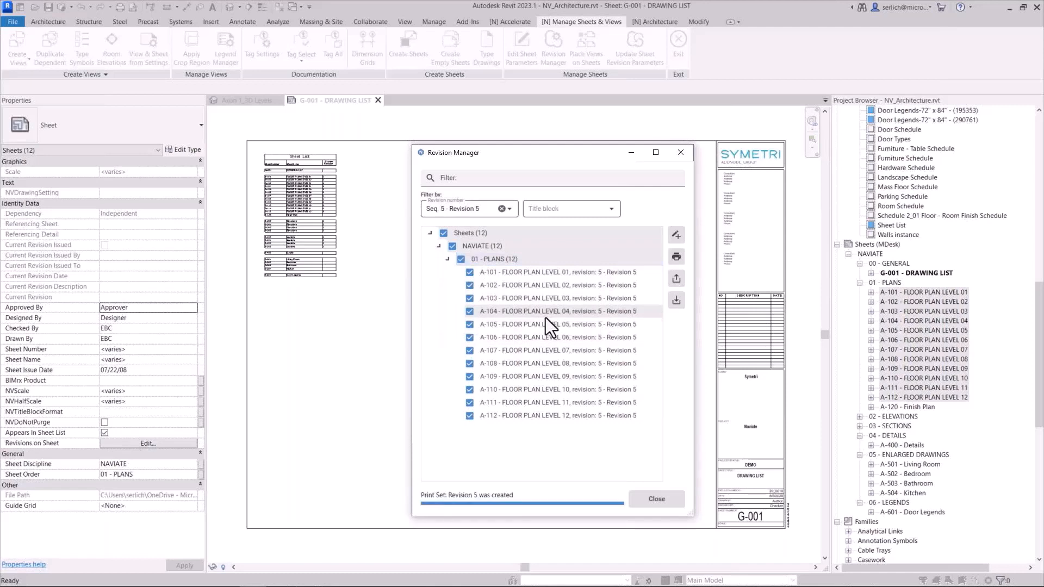
Clear the revision number filter and export the sheet revisions to the Desktop as the Excel file "Revision Schedule".
left_click(501, 209)
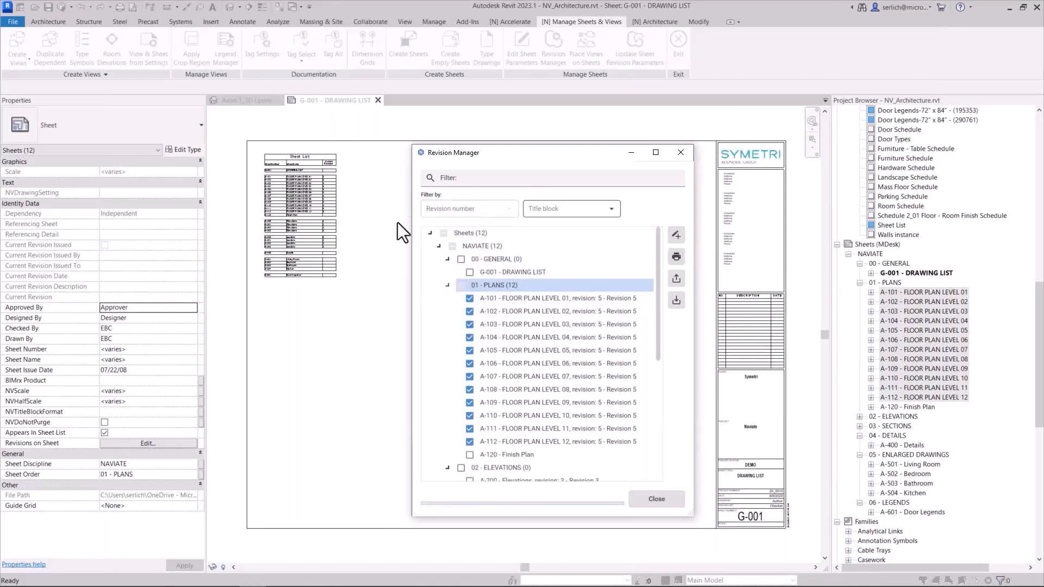
left_click(677, 279)
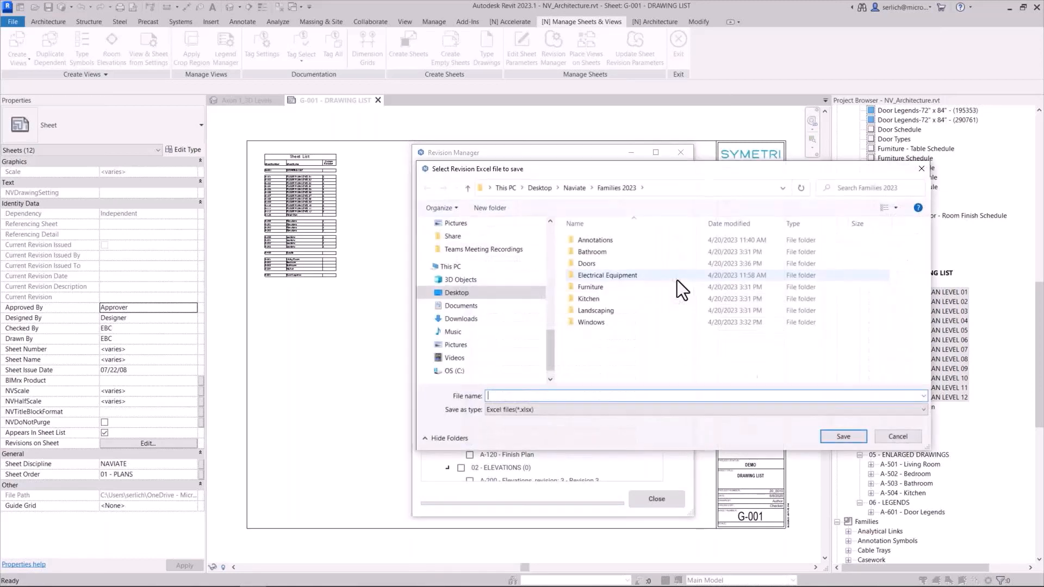
left_click(541, 188)
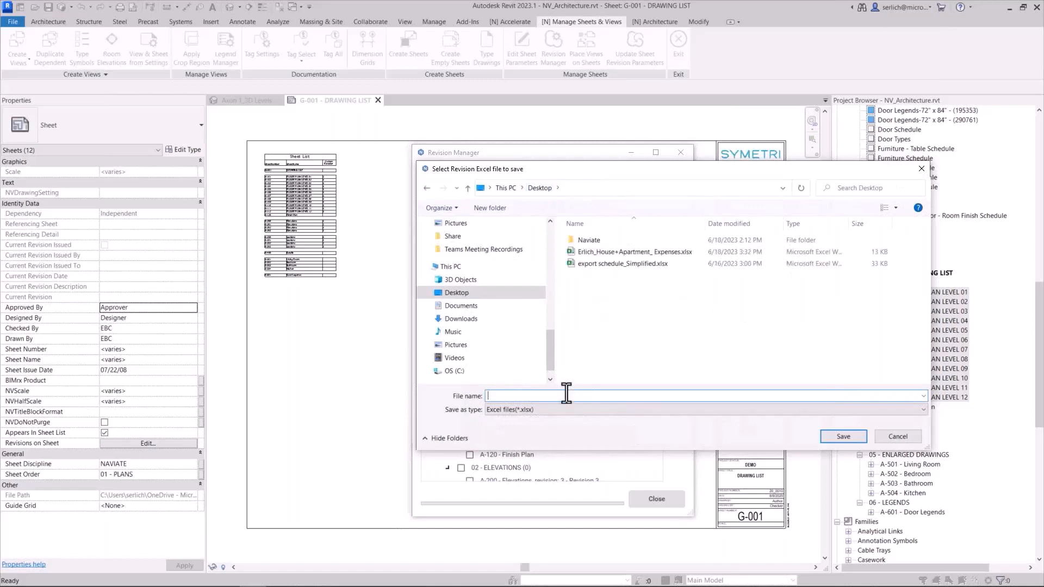
type("Re")
type("vision Manager")
key("Return")
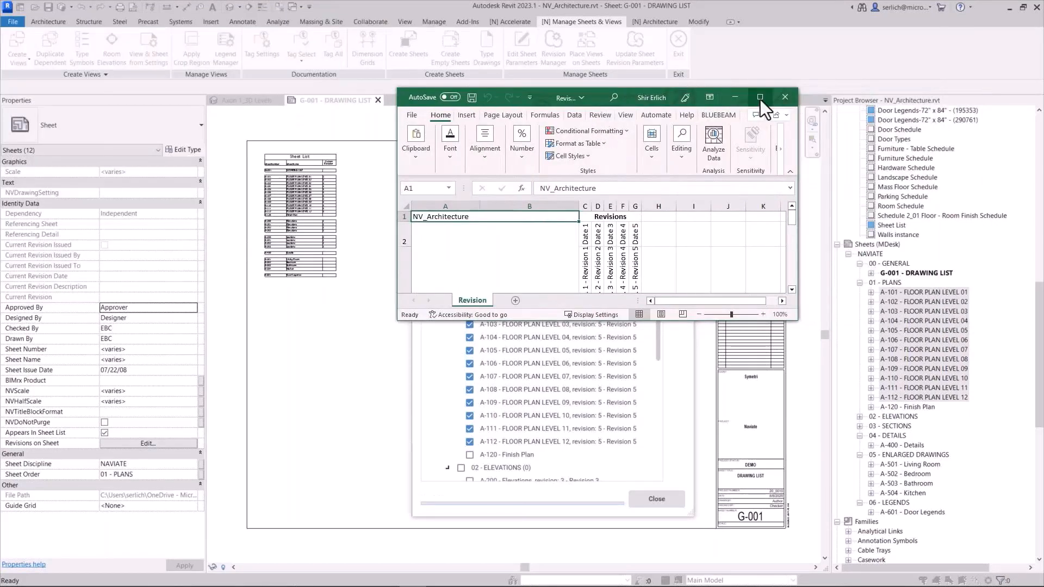
In the exported Excel workbook, mark Seq. 1 - Revision 1 with X for every sheet from G-001 to A-601 (C5:C32).
left_click(760, 98)
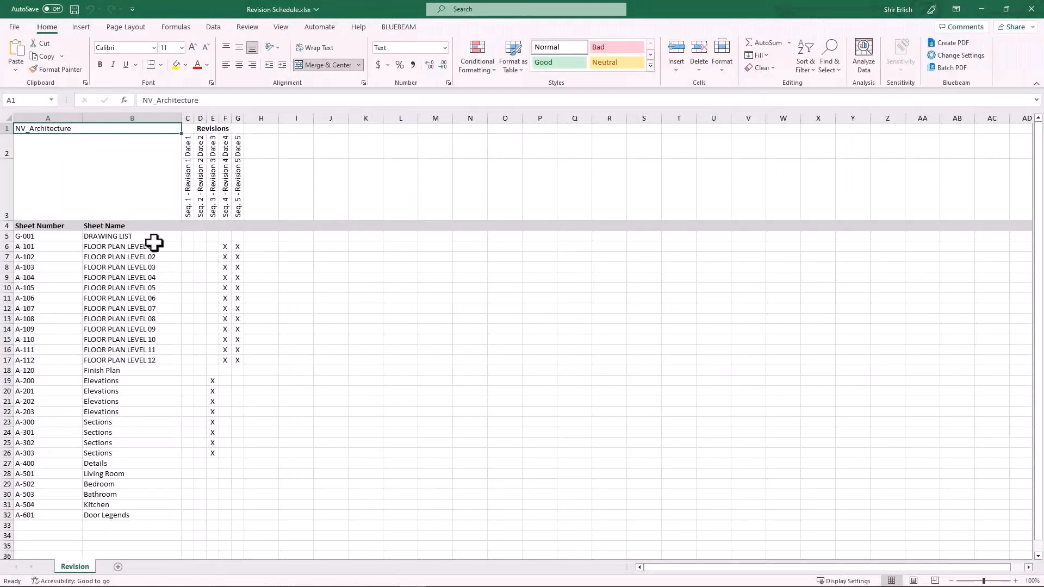
left_click(186, 236)
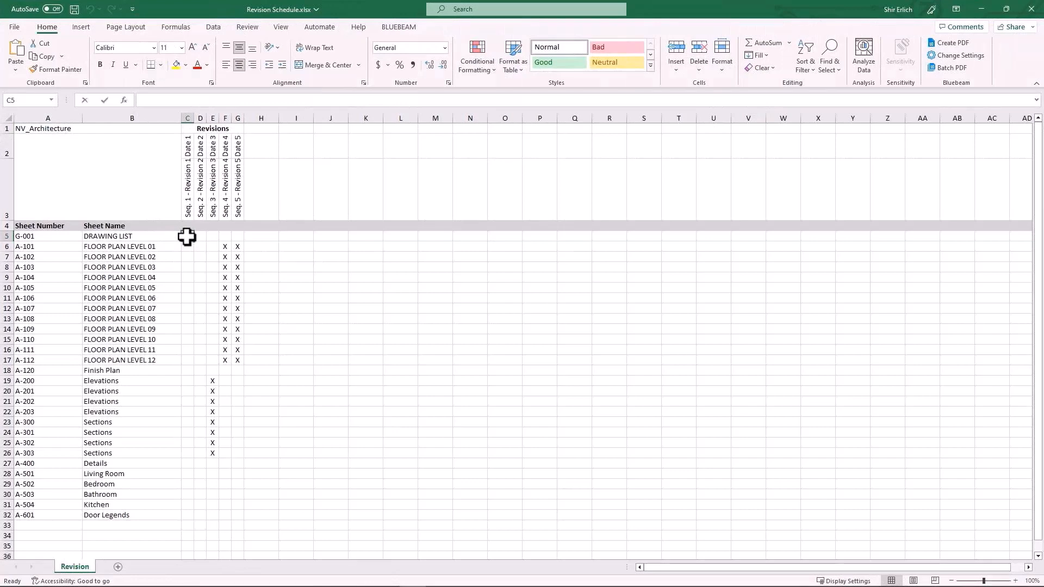
type("X")
key("ctrl+Return")
left_click_drag(193, 241, 192, 528)
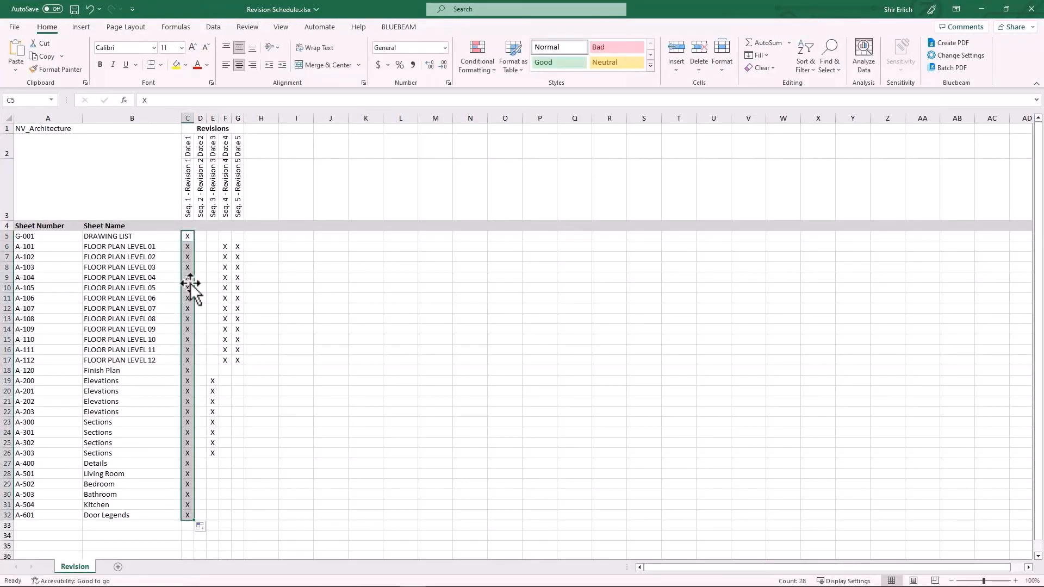
Save the Revision Schedule workbook, switch back to Revit and import it into the Revision Manager.
left_click(260, 473)
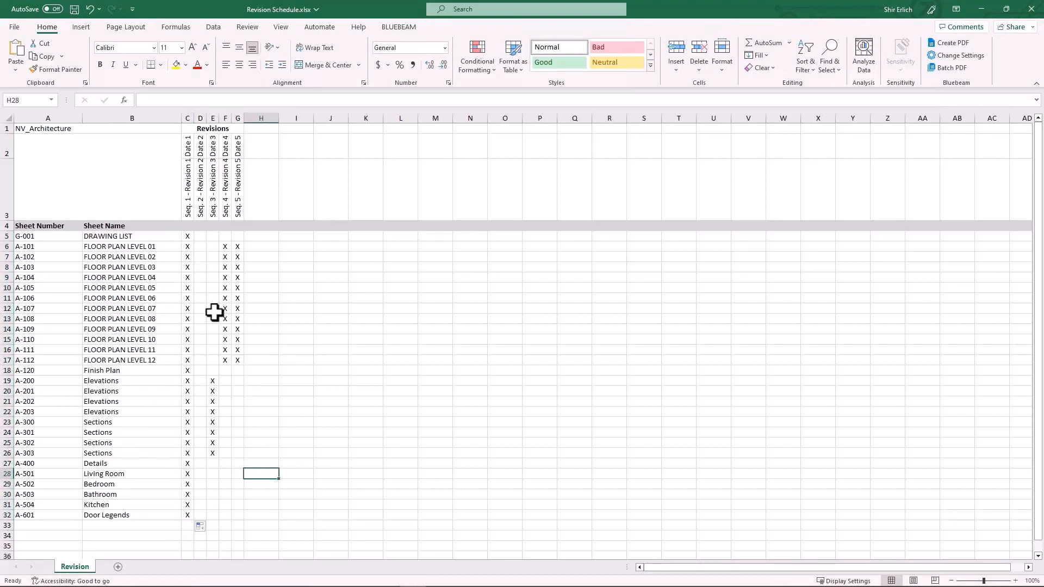
left_click(74, 9)
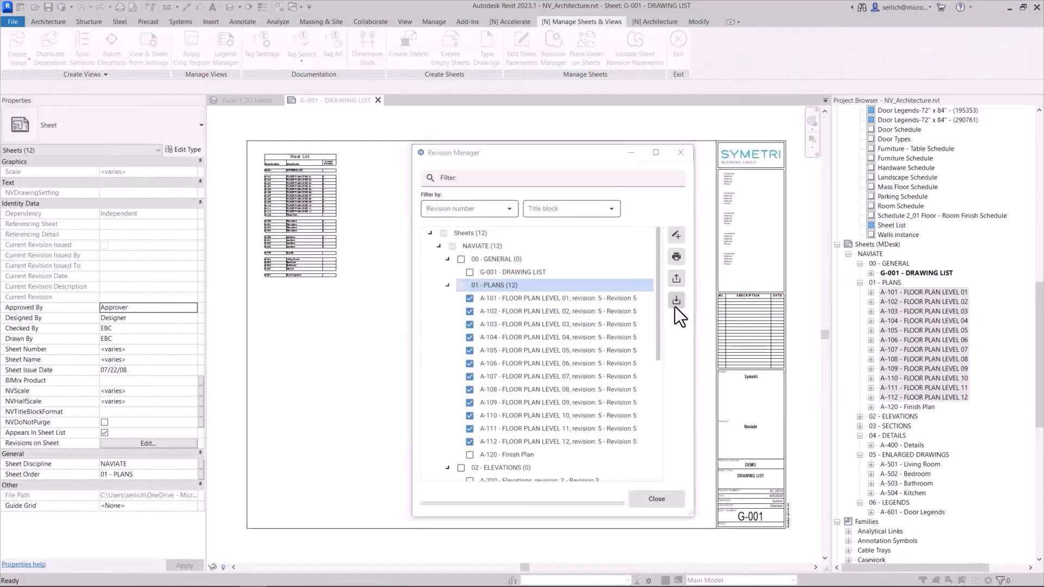
left_click(676, 302)
left_click(687, 279)
double_click(688, 279)
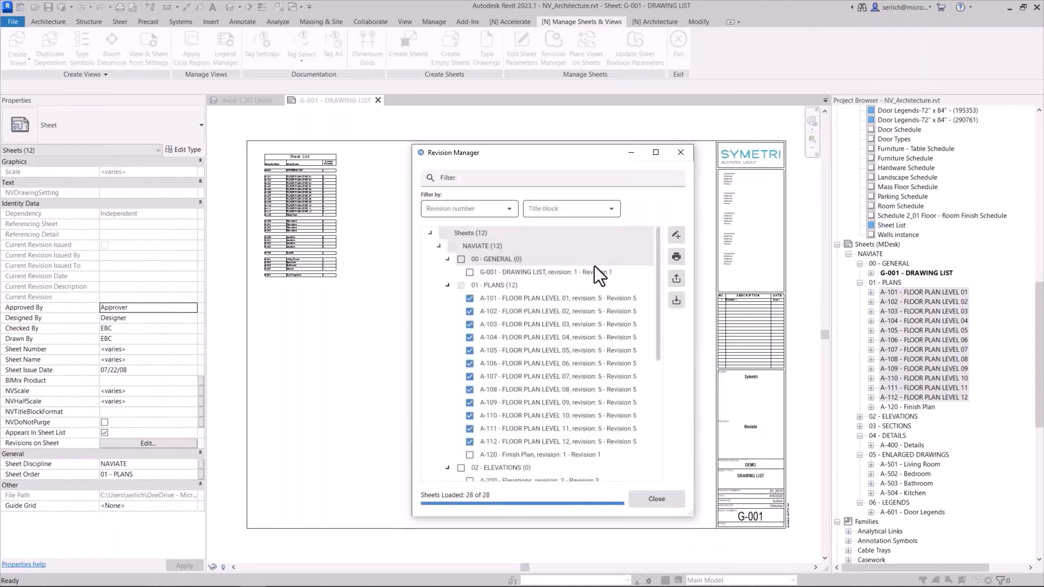
Review the imported revision assignments across the sheet groups and close the Revision Manager.
scroll(610, 277, "down", 2)
scroll(601, 299, "down", 4)
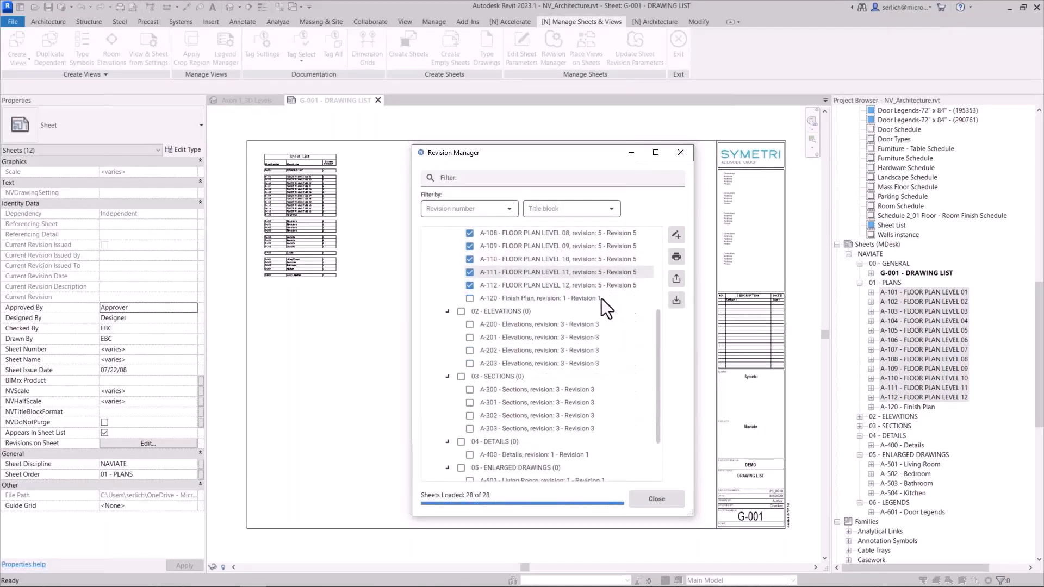
scroll(599, 302, "up", 3)
scroll(595, 327, "up", 3)
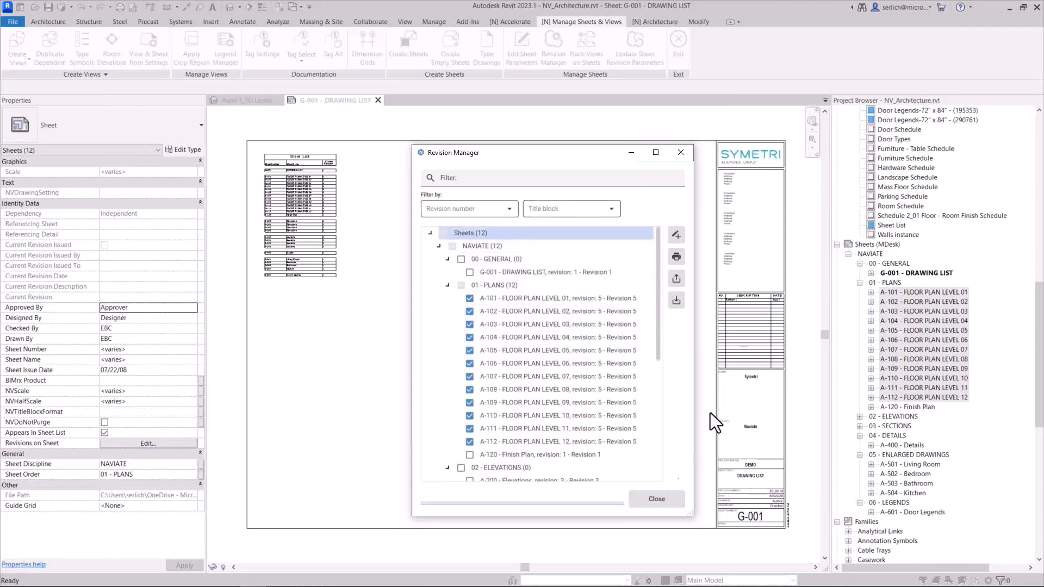
scroll(638, 415, "down", 3)
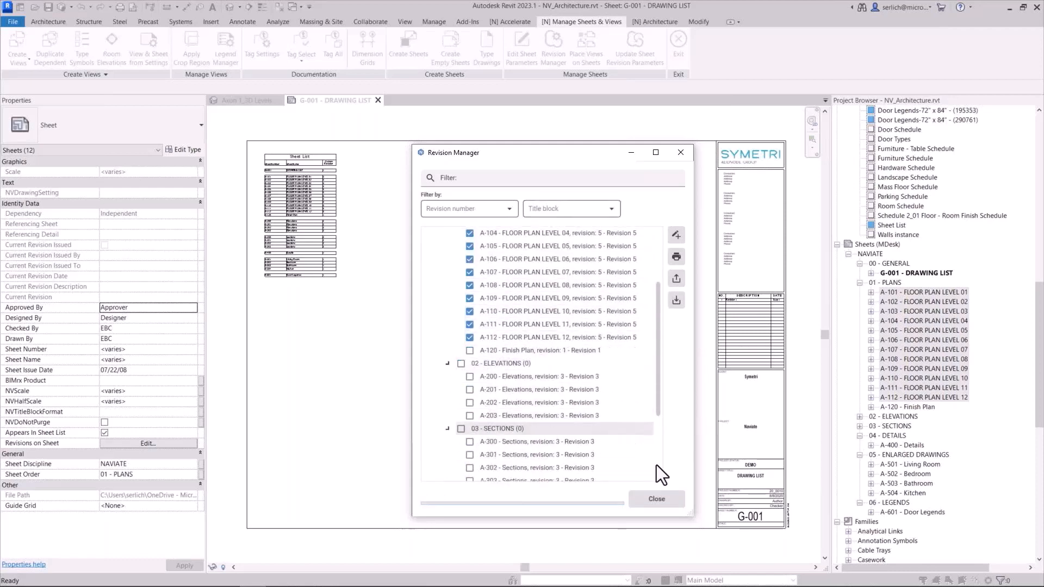
left_click(658, 499)
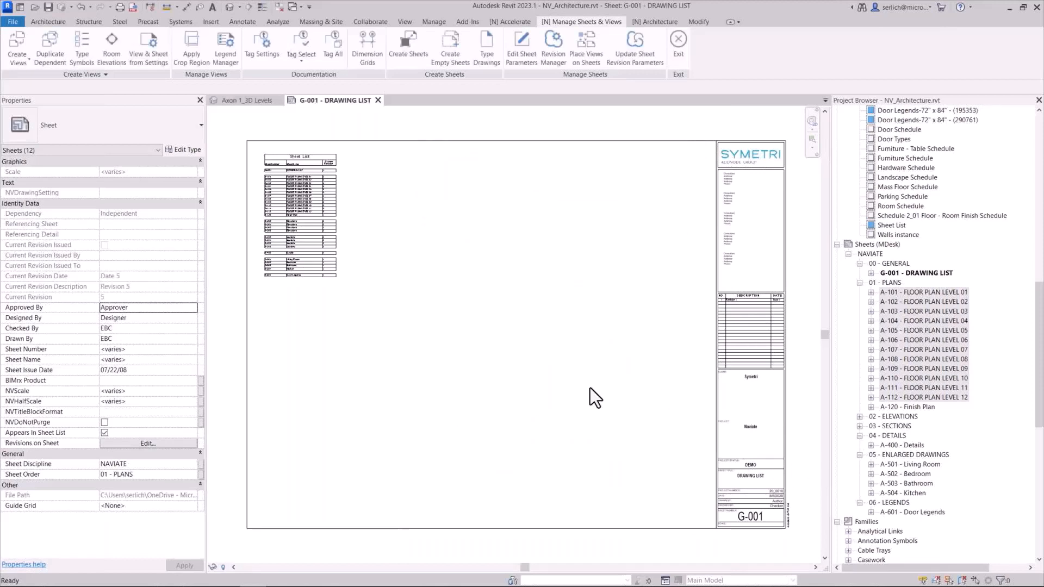
Open sheet A-101 - FLOOR PLAN LEVEL 01 and examine the revision table in its title block.
left_click(923, 292)
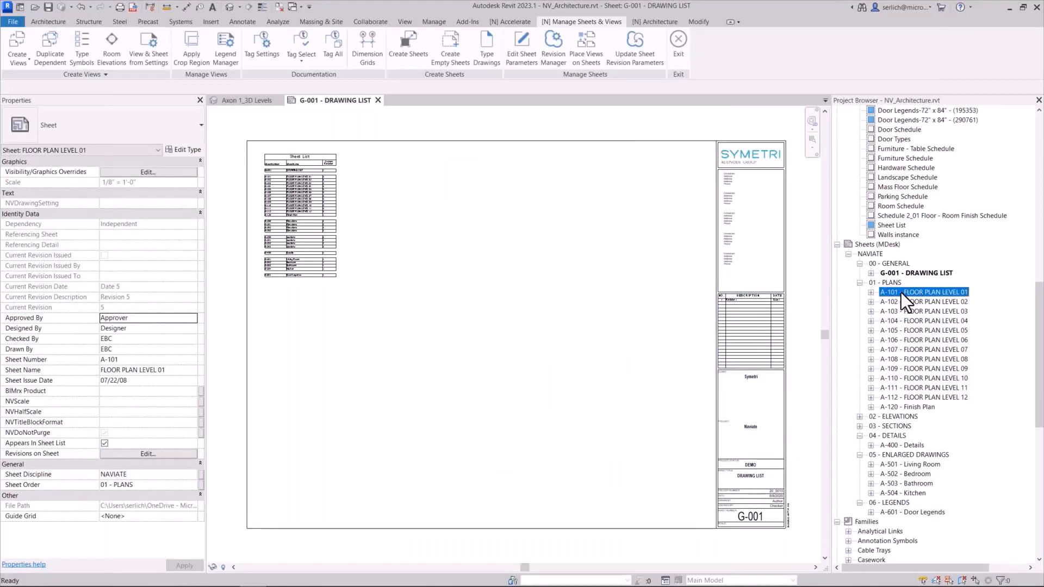
double_click(902, 292)
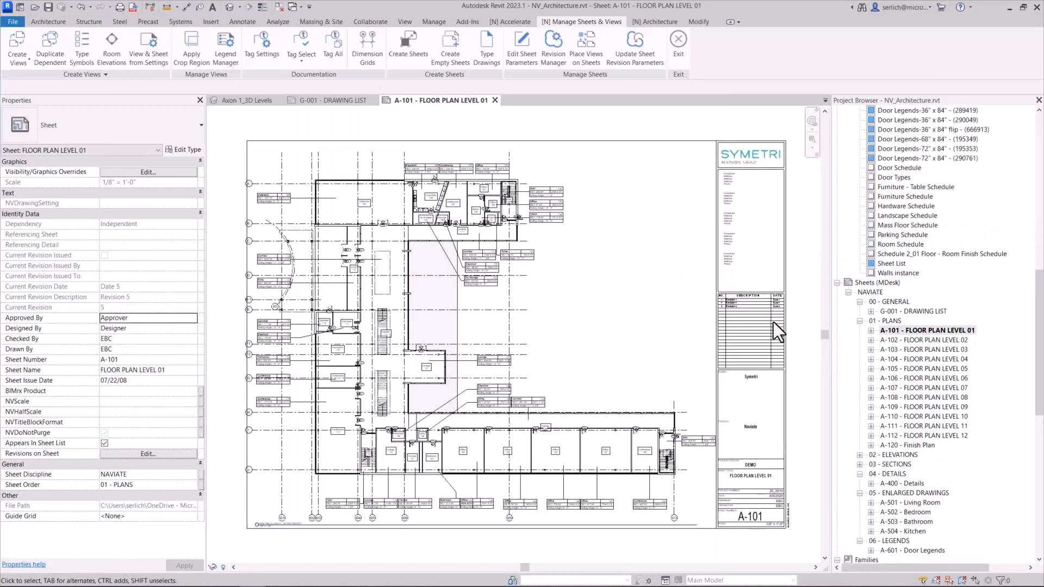
scroll(773, 322, "up", 5)
middle_click_drag(769, 321, 643, 261)
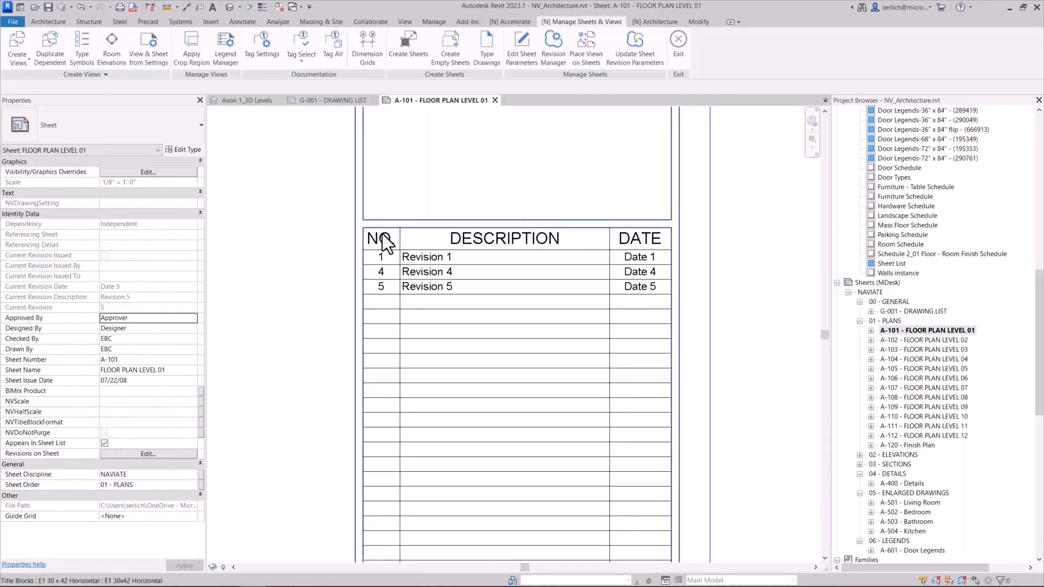
middle_click(727, 228)
middle_click(728, 228)
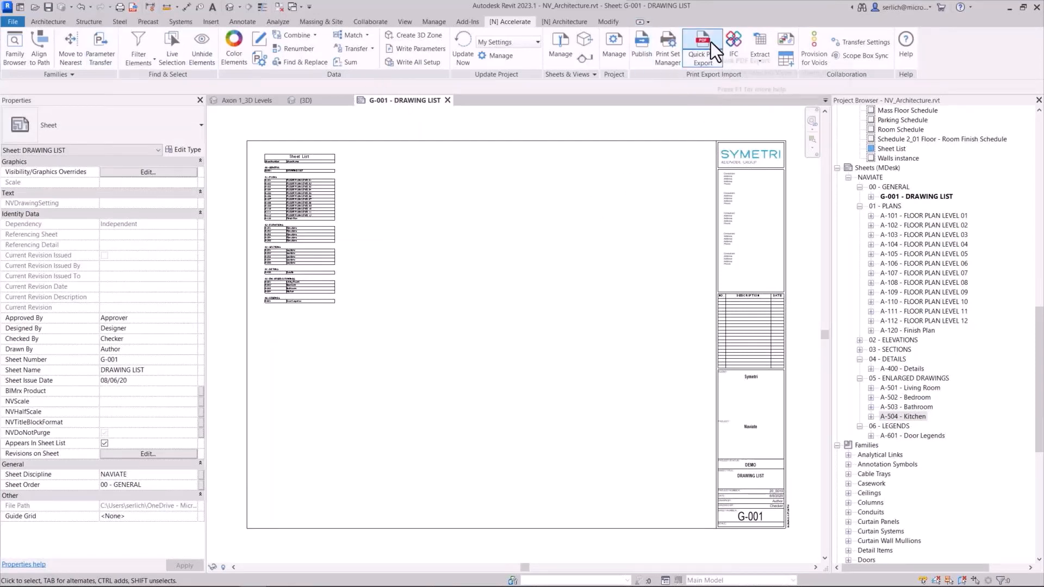
Export sheets A-501 to A-504 with Quick PDF Export as NV_Architecture to the Desktop's Naviate\Quick PDF folder, using the in-session export setup.
left_click(711, 62)
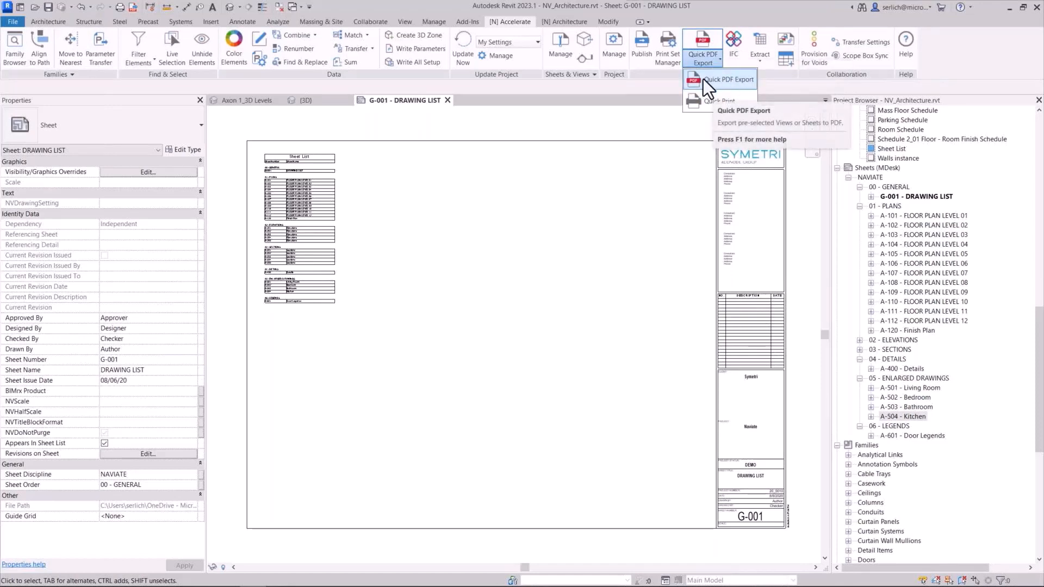
left_click(756, 263)
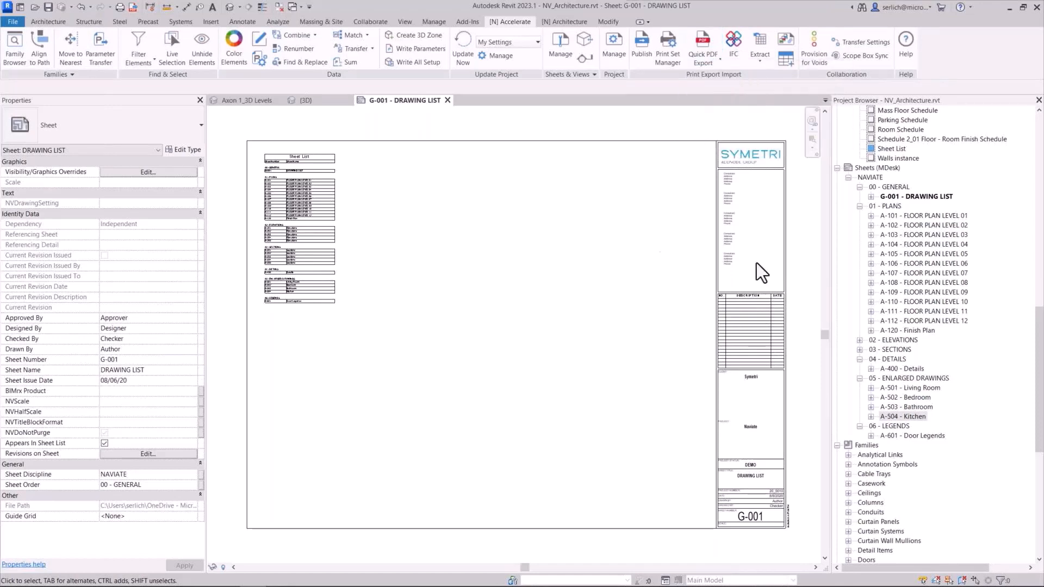
left_click(916, 389)
left_click(912, 413, "shift")
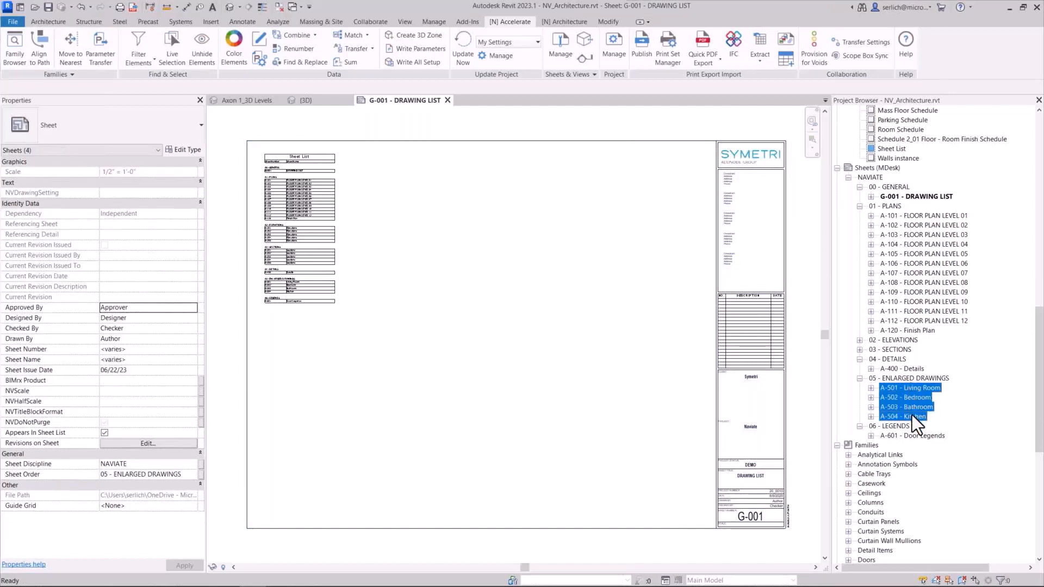
left_click(703, 41)
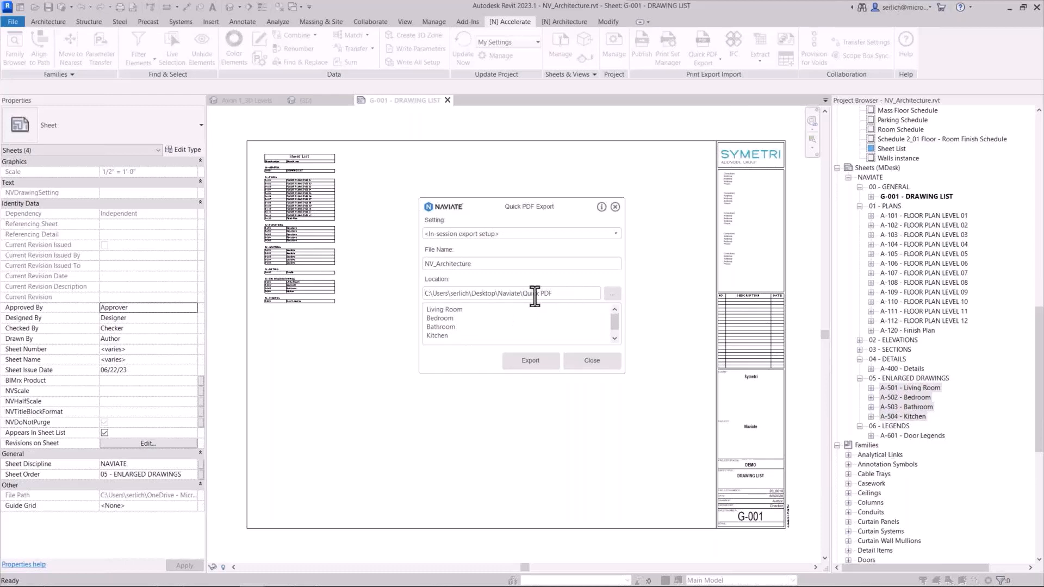
left_click(449, 233)
left_click(541, 363)
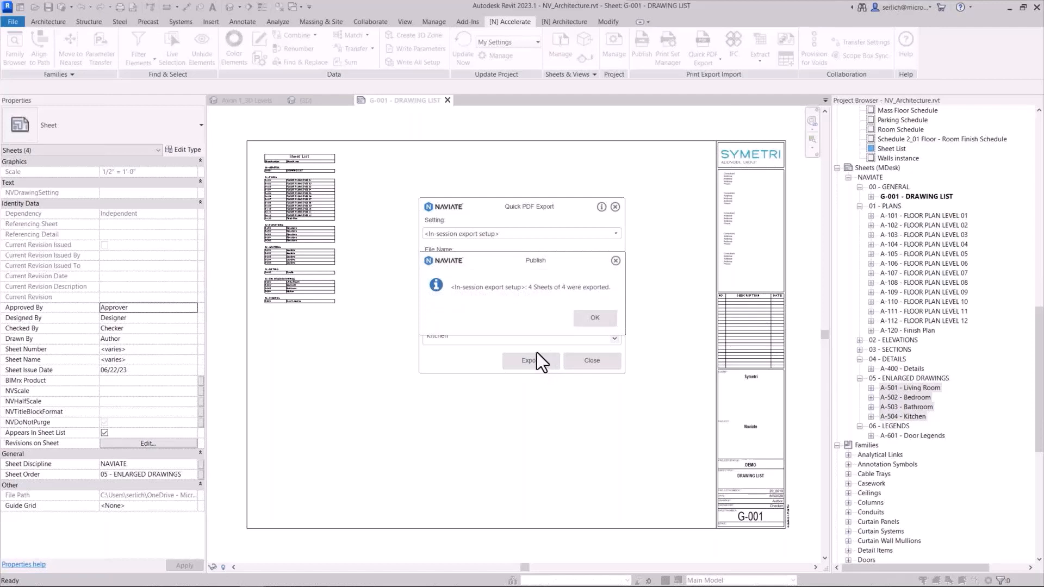
left_click(577, 318)
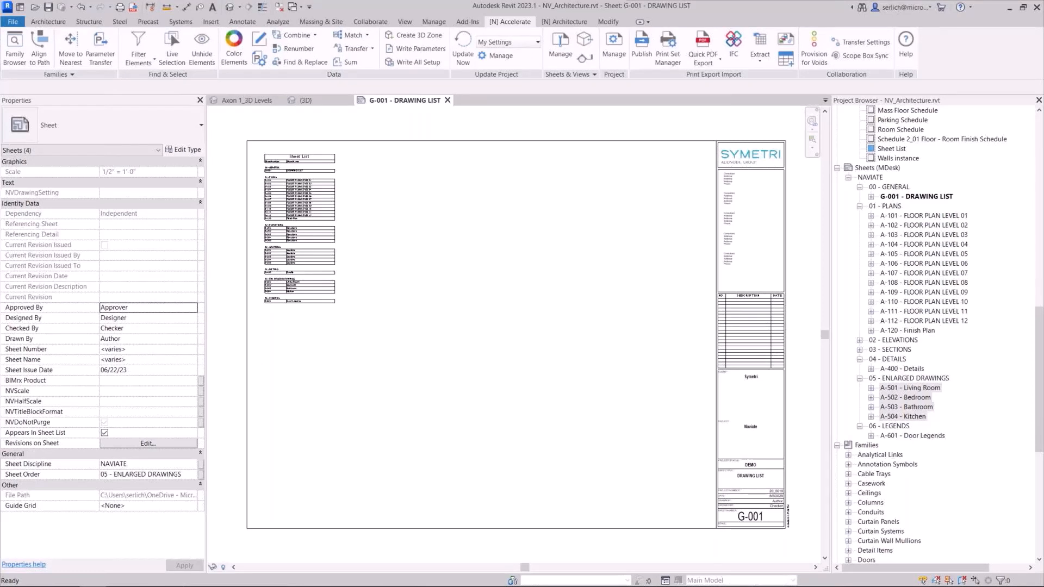
Open NV_Architecture.pdf from the Quick PDF folder, check its pages back to A-501 - Living Room, and return to the Revit sheet.
left_click_drag(0, 75, 441, 100)
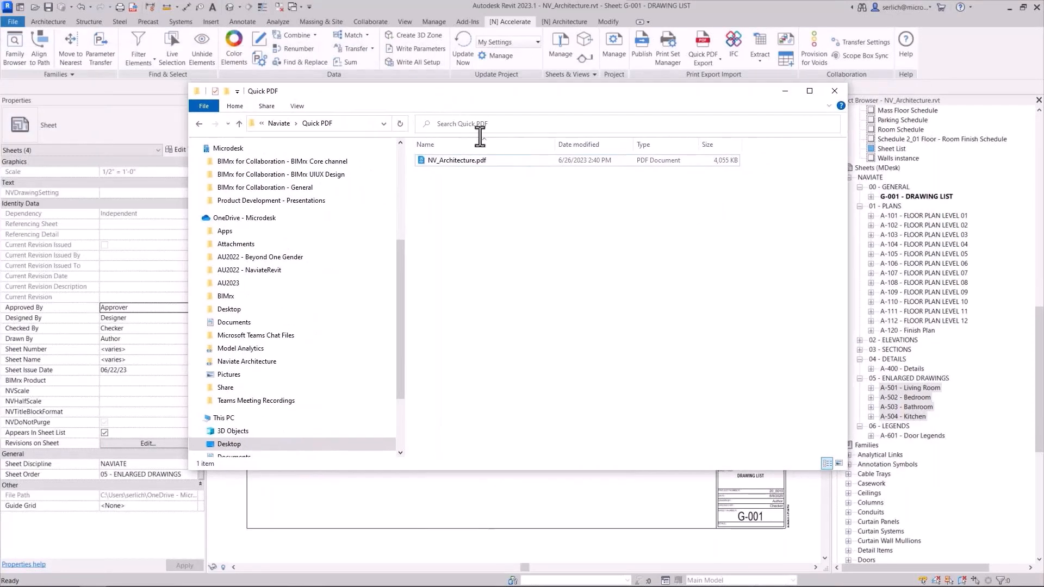
double_click(488, 161)
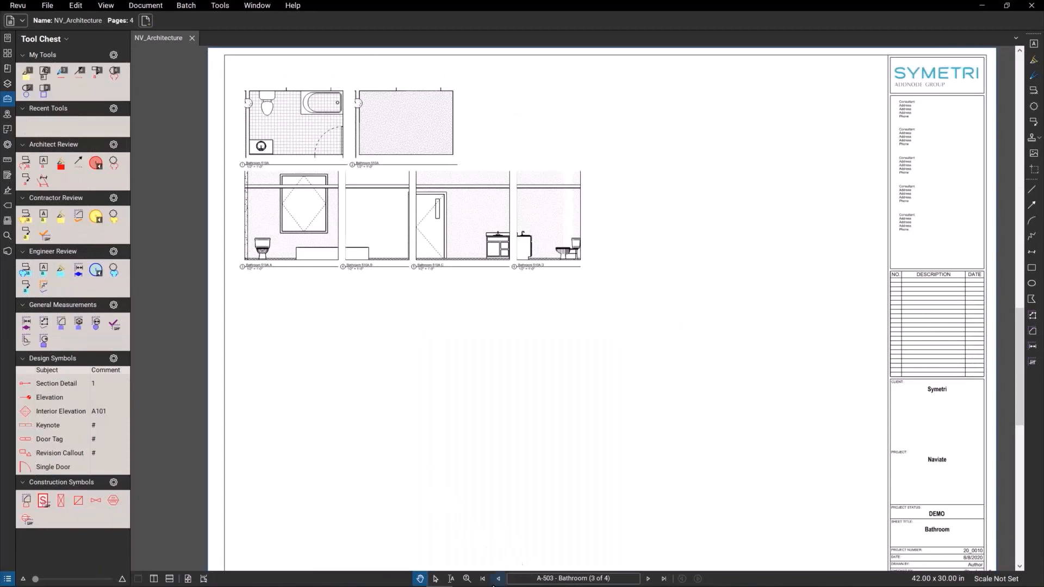
left_click(493, 582)
left_click(494, 582)
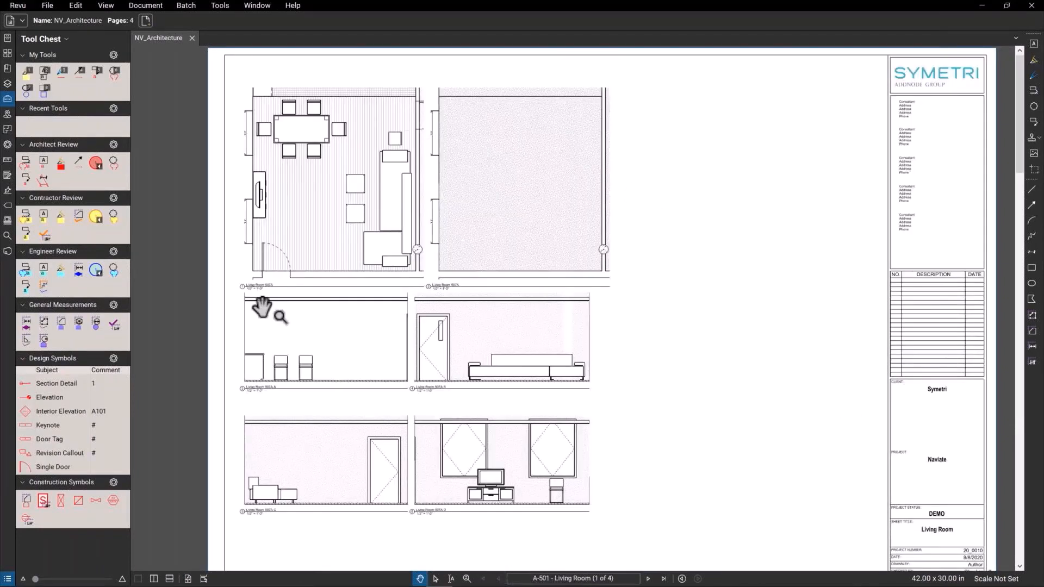
left_click(1032, 5)
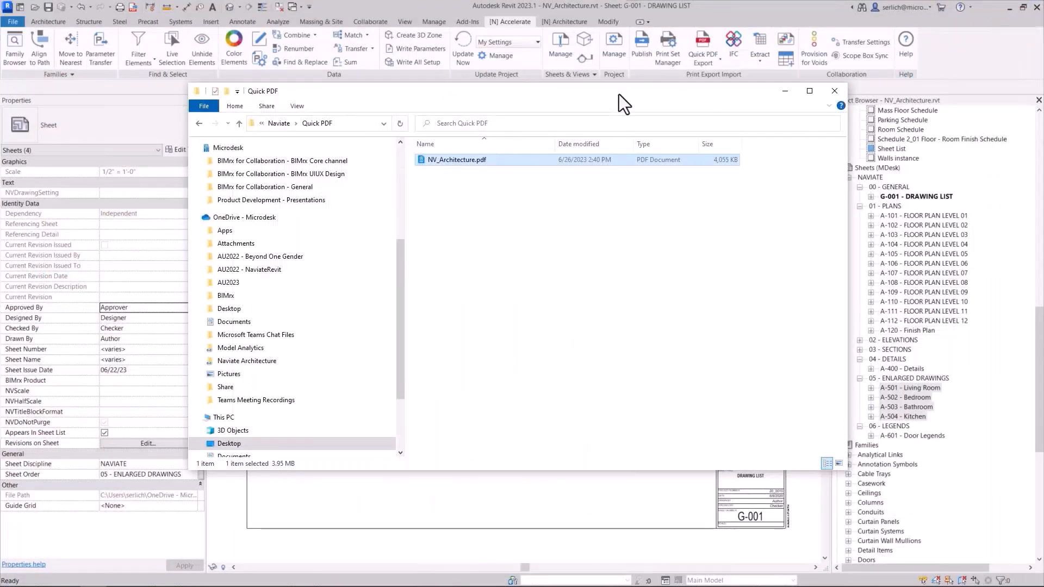
left_click_drag(623, 93, 0, 117)
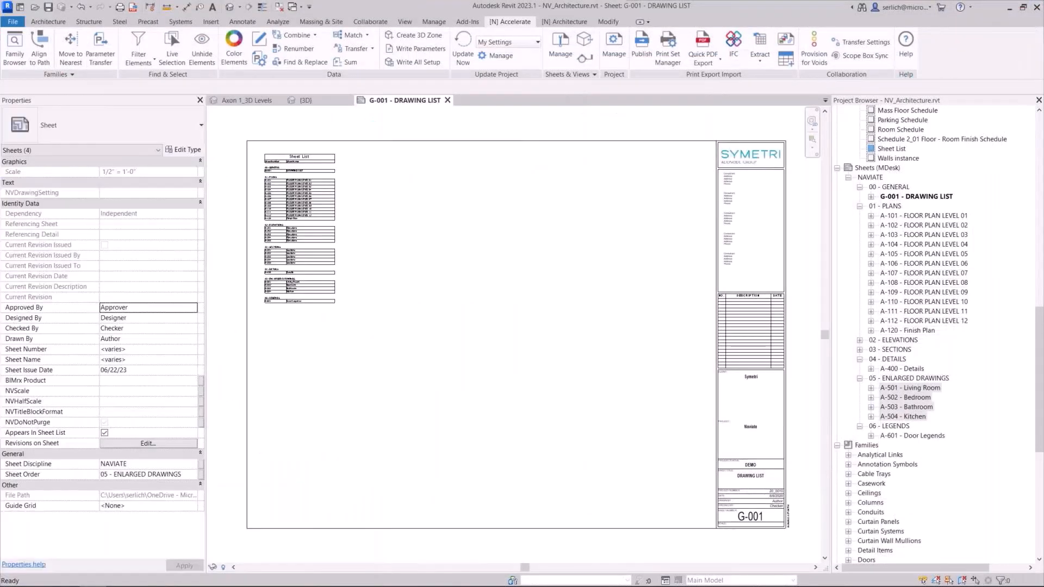
left_click(397, 226)
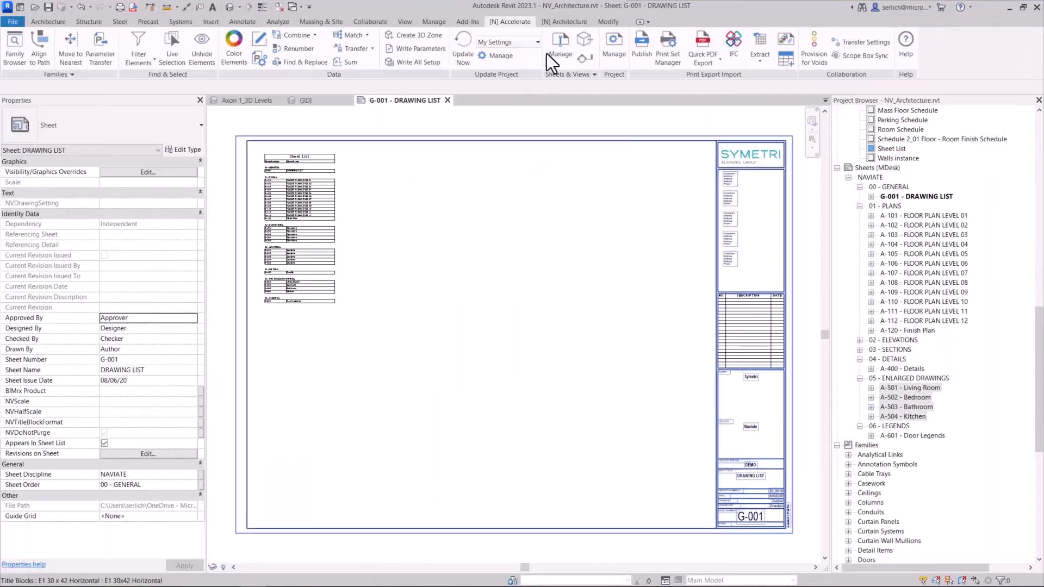
In Naviate Publish, name the print configuration "Print all Sheets" and the DWG export configuration "Export DWG all Sheets".
left_click(638, 44)
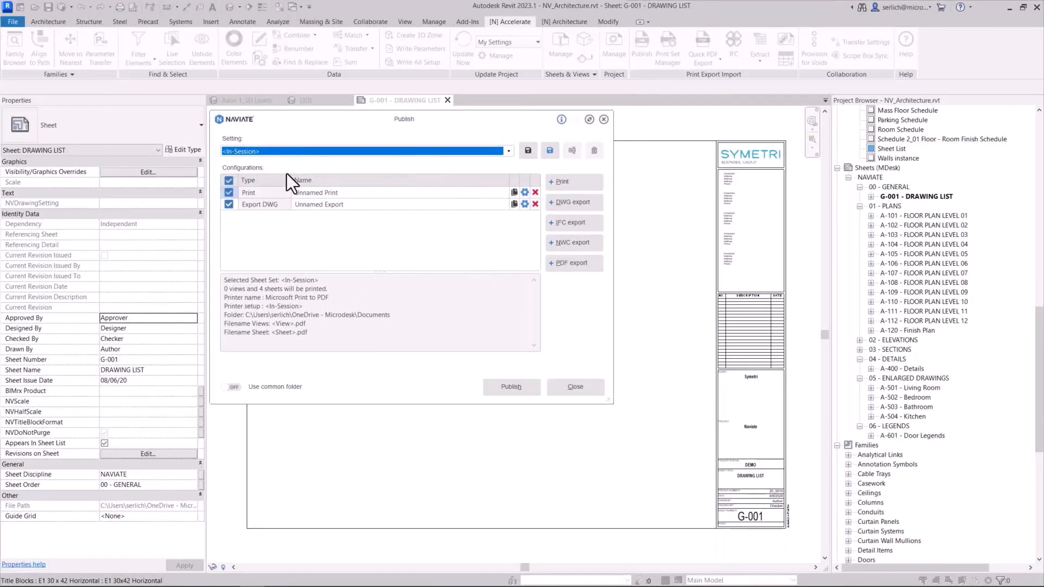
left_click(317, 194)
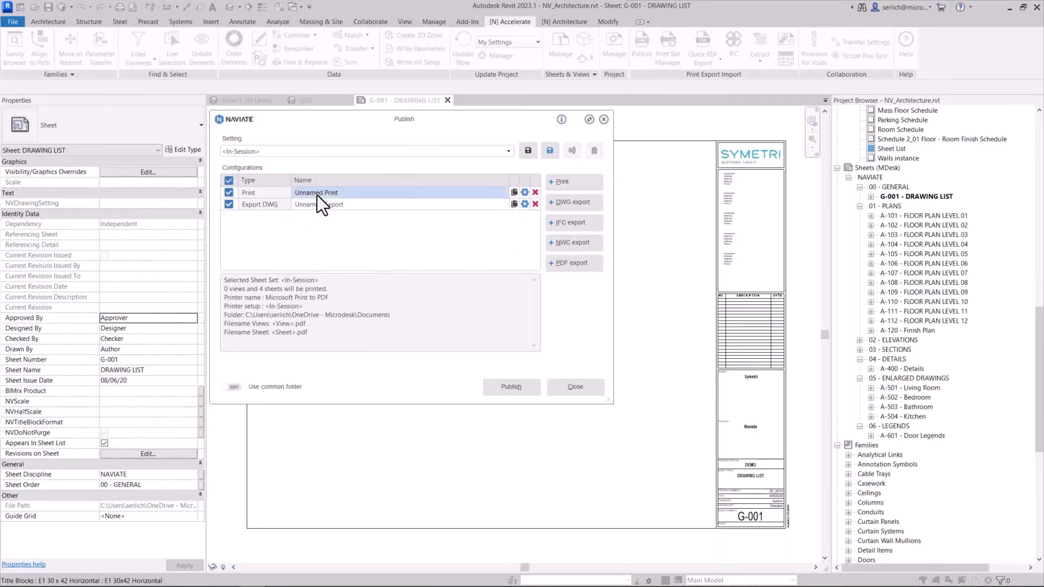
double_click(346, 195)
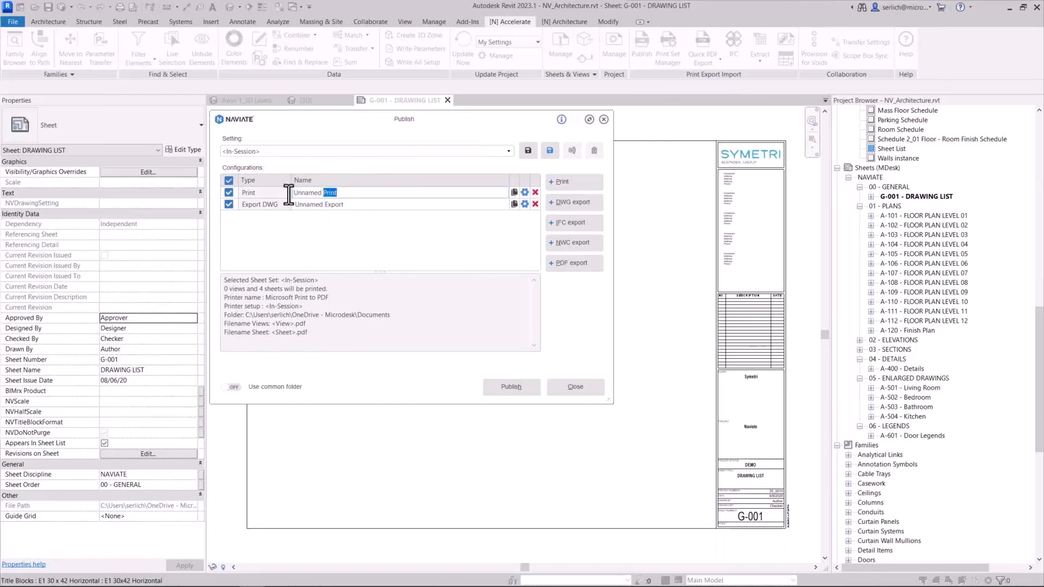
key("ctrl+a")
type("Print all Sheets")
left_click(348, 204)
type("Ex")
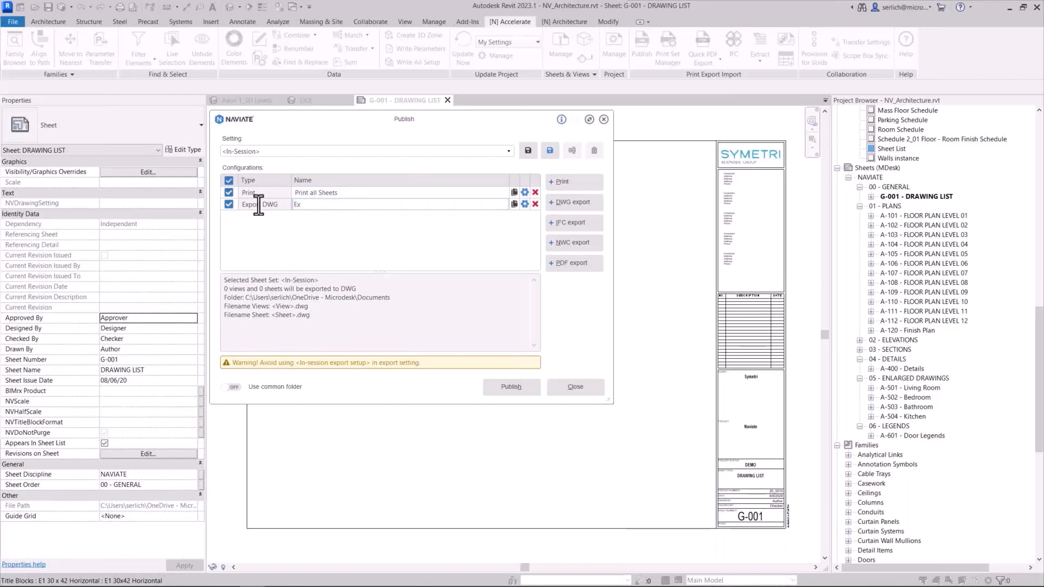
type("port DWG all Sheets")
left_click(376, 192)
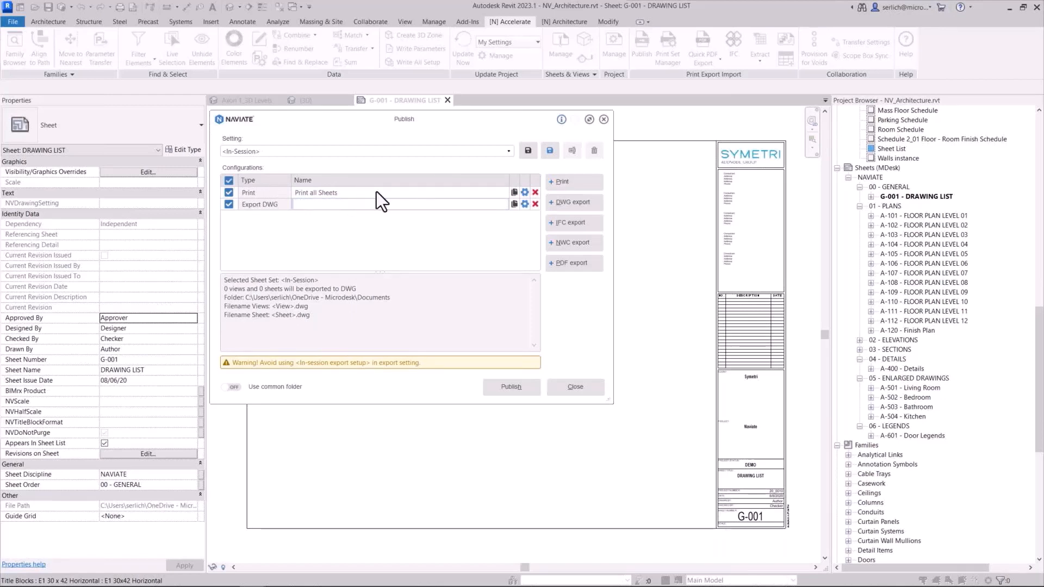
Configure Print all Sheets with the Bluebeam PDF printer and the CD sheet set, and check which sheets the set includes.
left_click(523, 193)
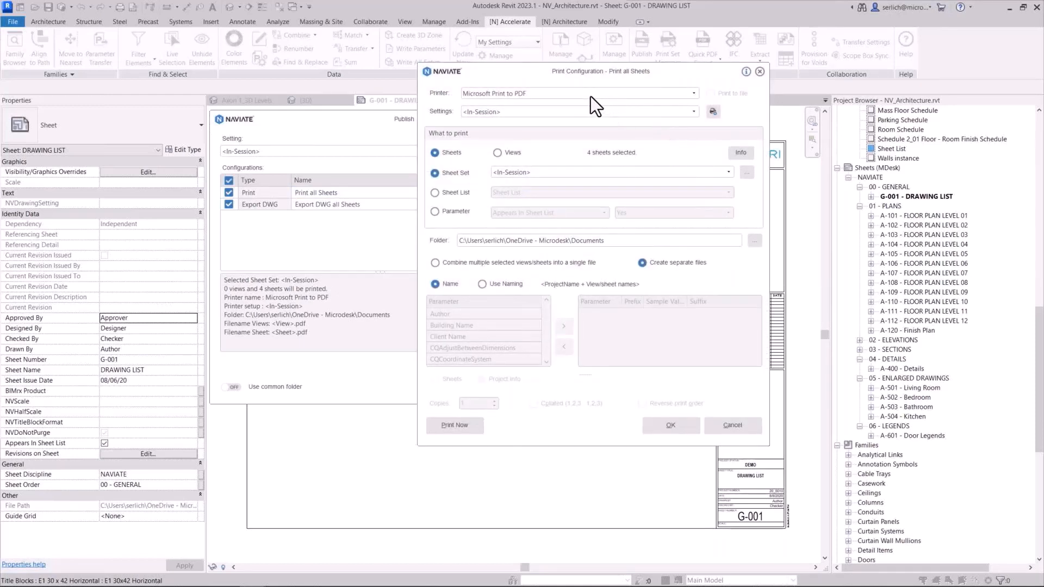
left_click(591, 96)
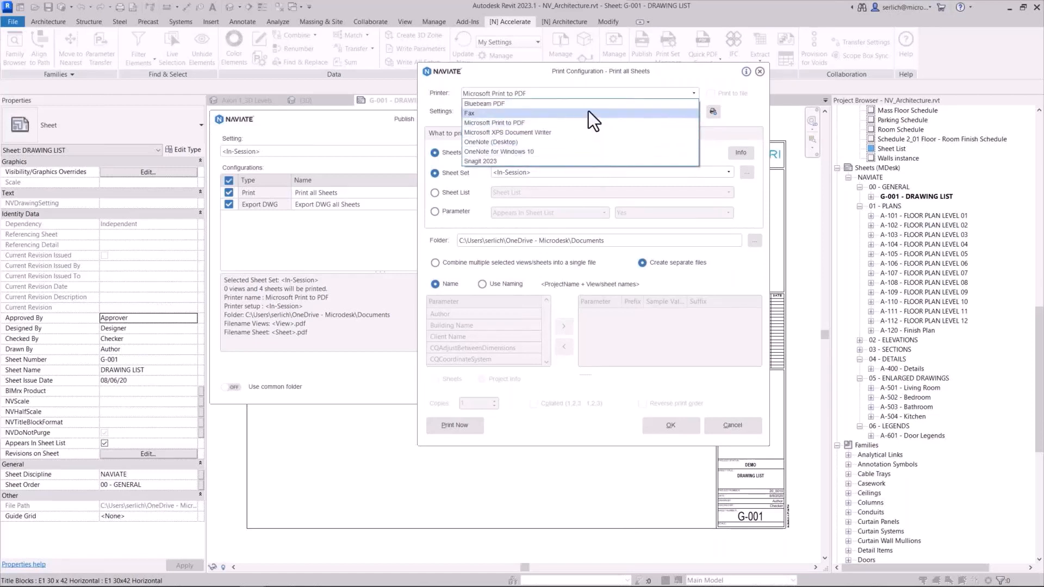
left_click(590, 103)
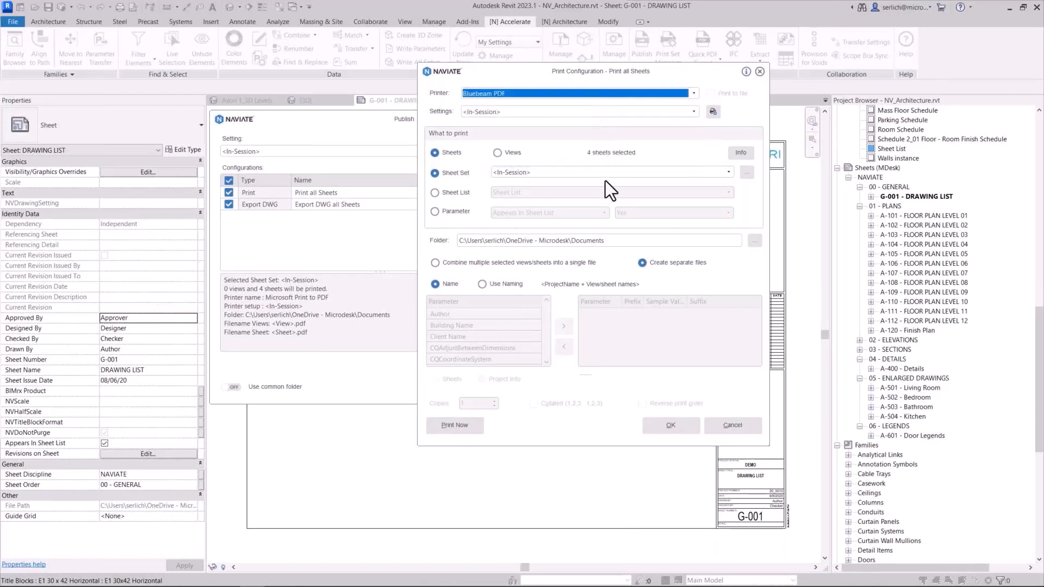
left_click(519, 173)
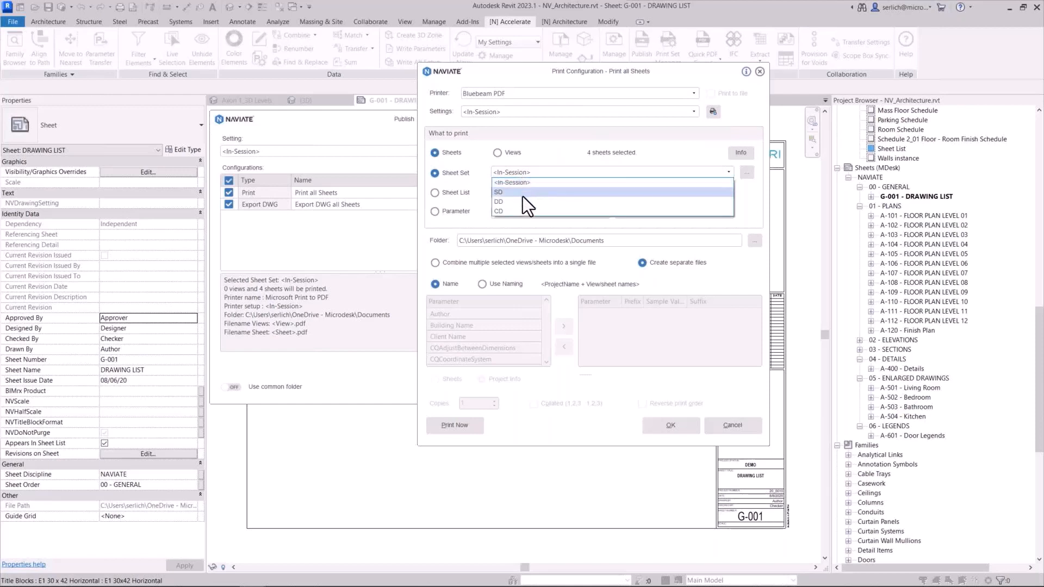
left_click(533, 211)
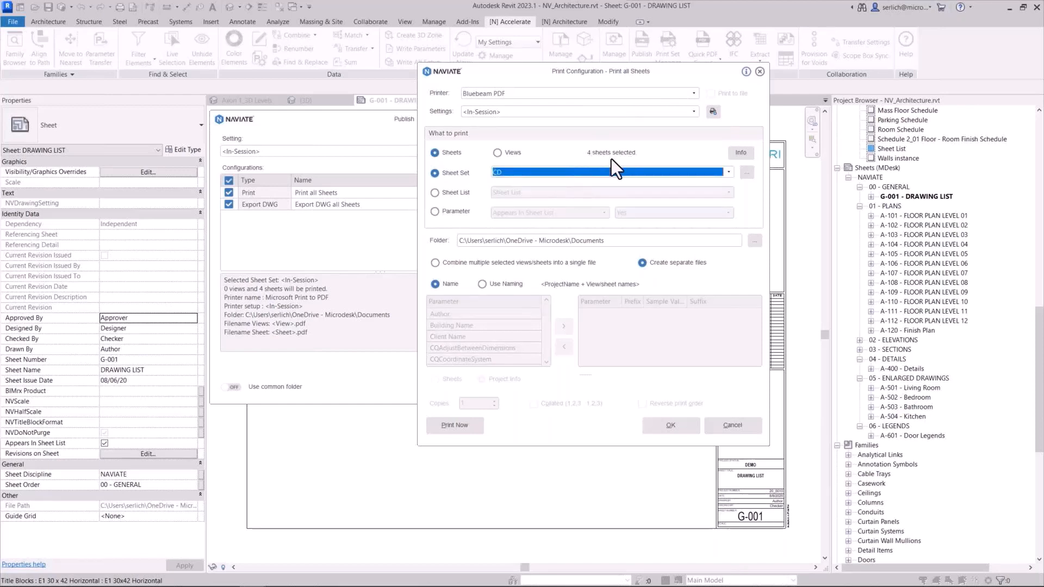
left_click(738, 155)
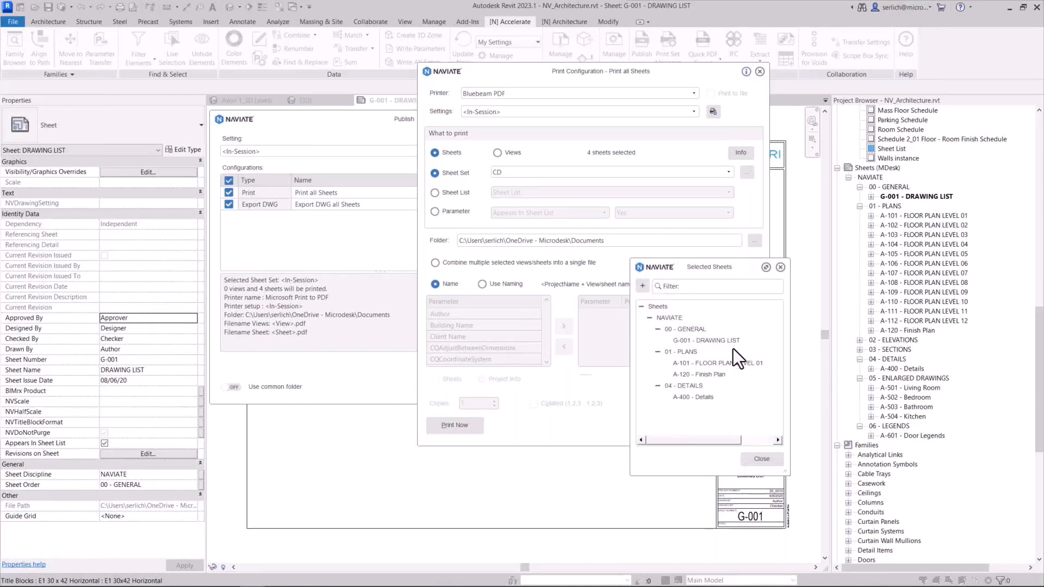
left_click(779, 267)
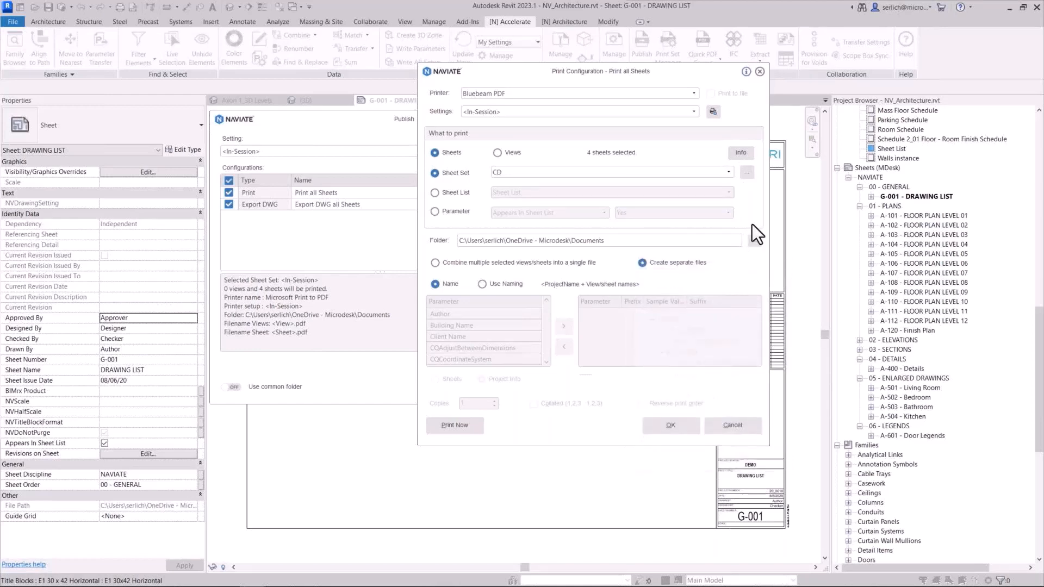
Set Print all Sheets to print the sheets in the Sheet List schedule and check which sheets it includes.
left_click(456, 192)
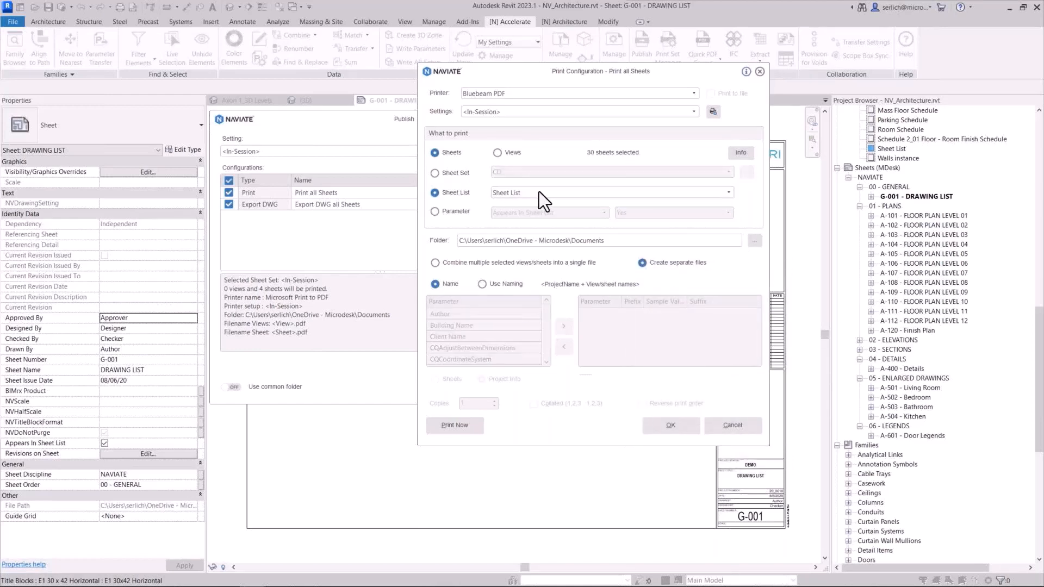
left_click(554, 192)
left_click(554, 191)
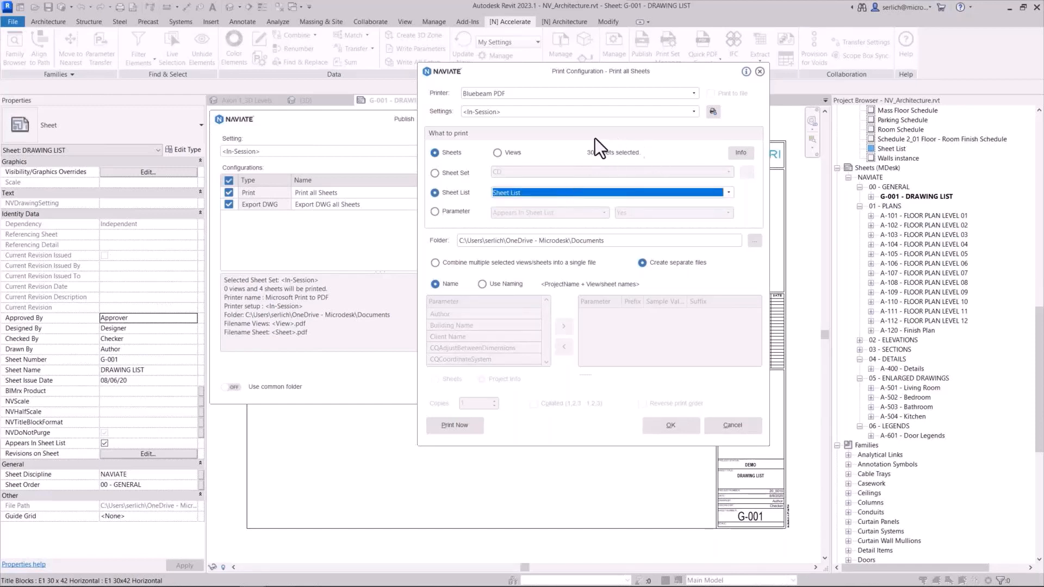
left_click(732, 154)
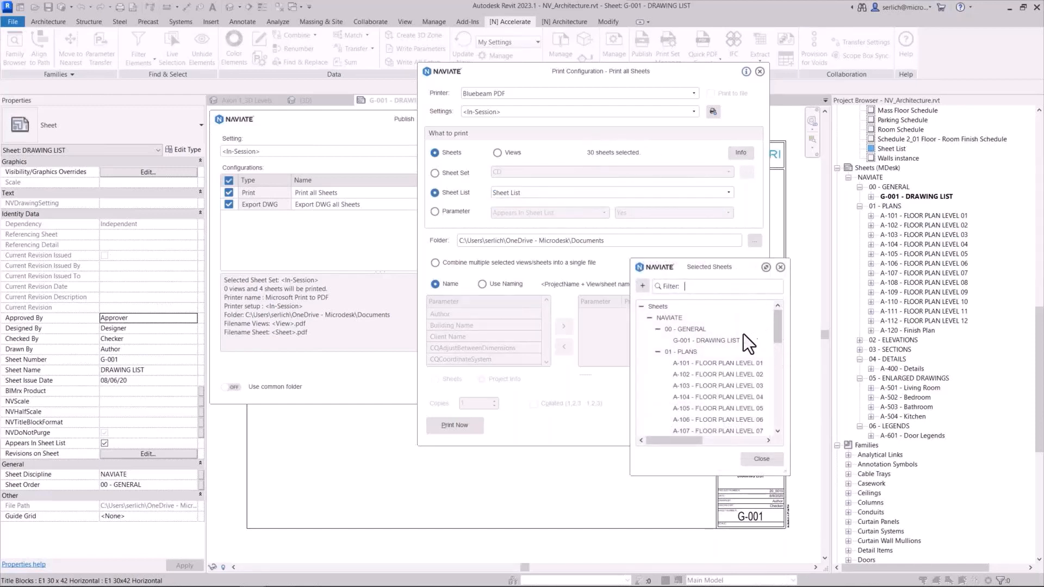
scroll(741, 335, "down", 6)
scroll(742, 335, "up", 6)
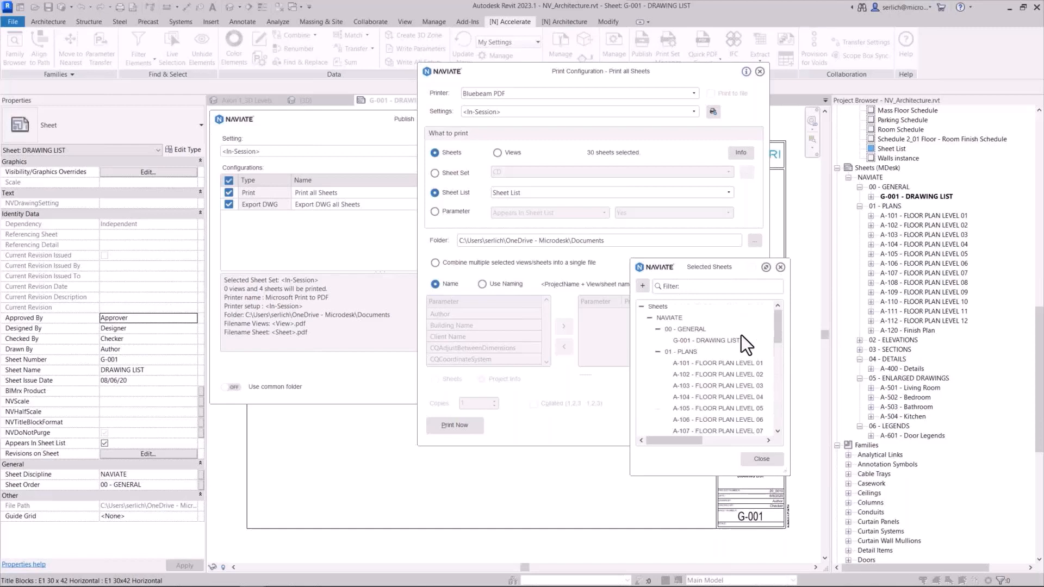
left_click(780, 267)
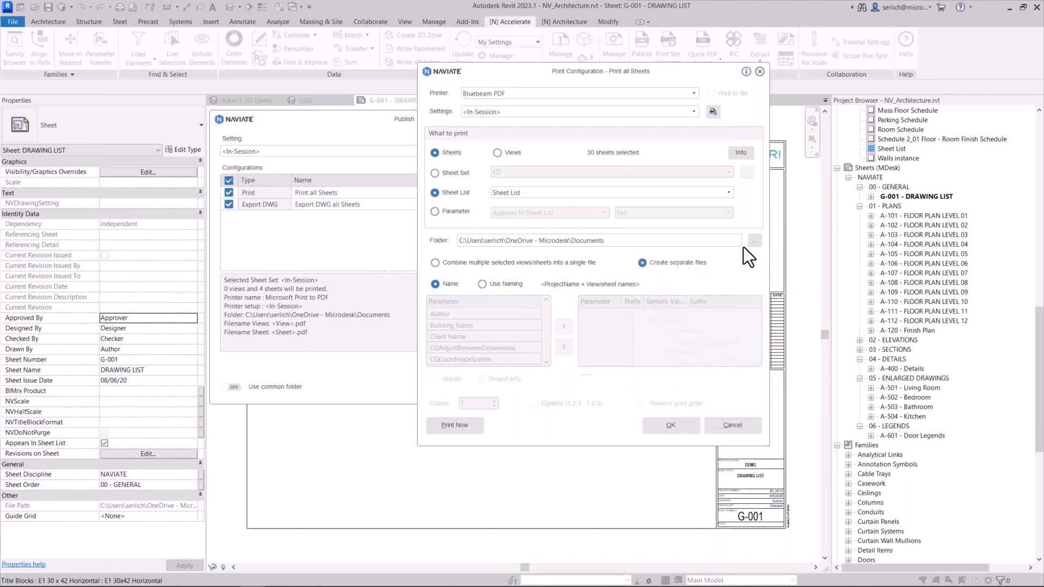
Set the print output folder to a new folder named Publish inside the Desktop's Naviate folder.
left_click(755, 240)
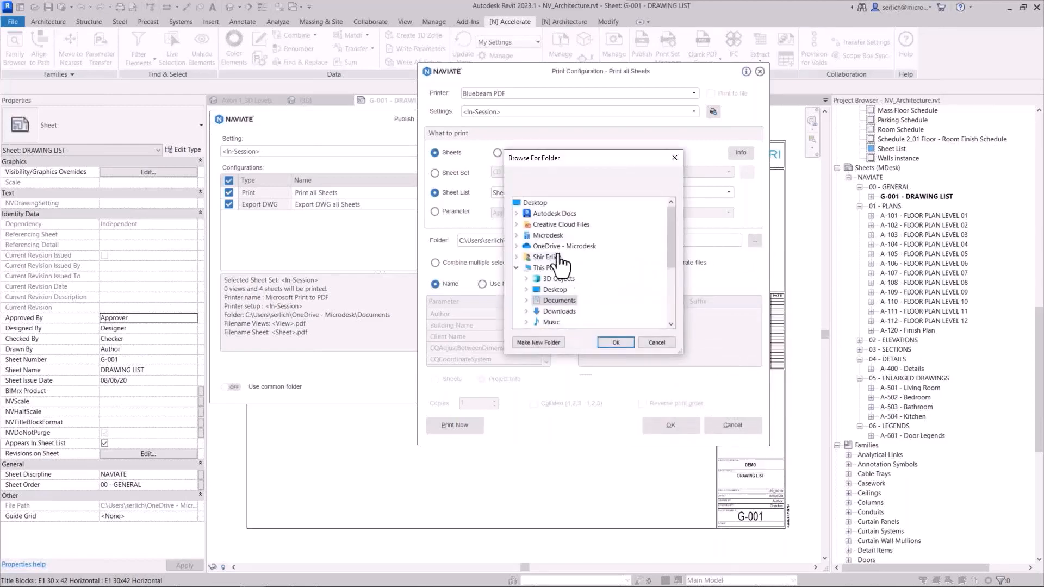
scroll(529, 216, "down", 3)
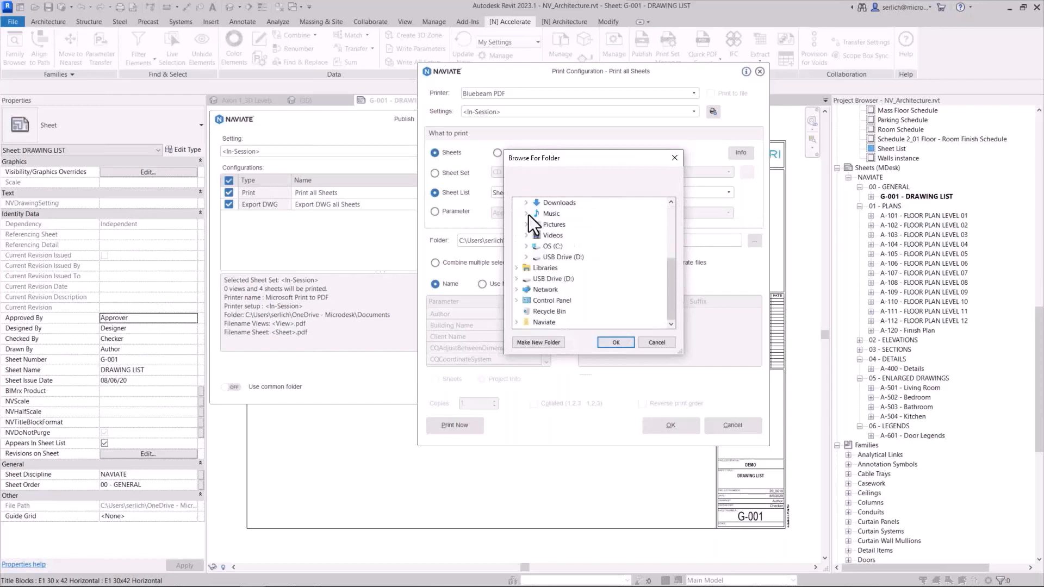
scroll(541, 269, "up", 4)
left_click(559, 290)
scroll(559, 290, "down", 2)
left_click(560, 237)
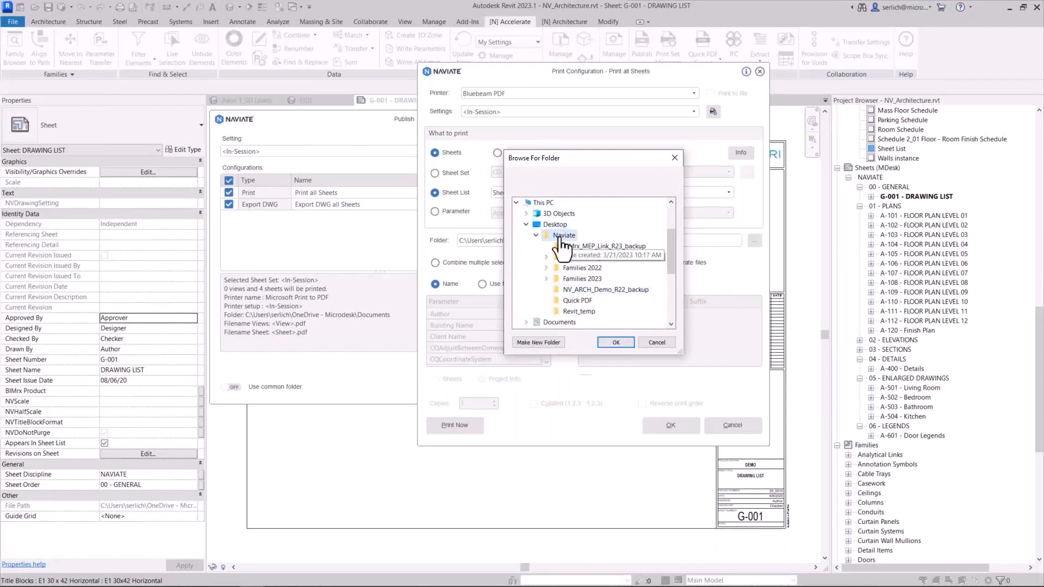
left_click(549, 342)
key("BackSpace")
type("P")
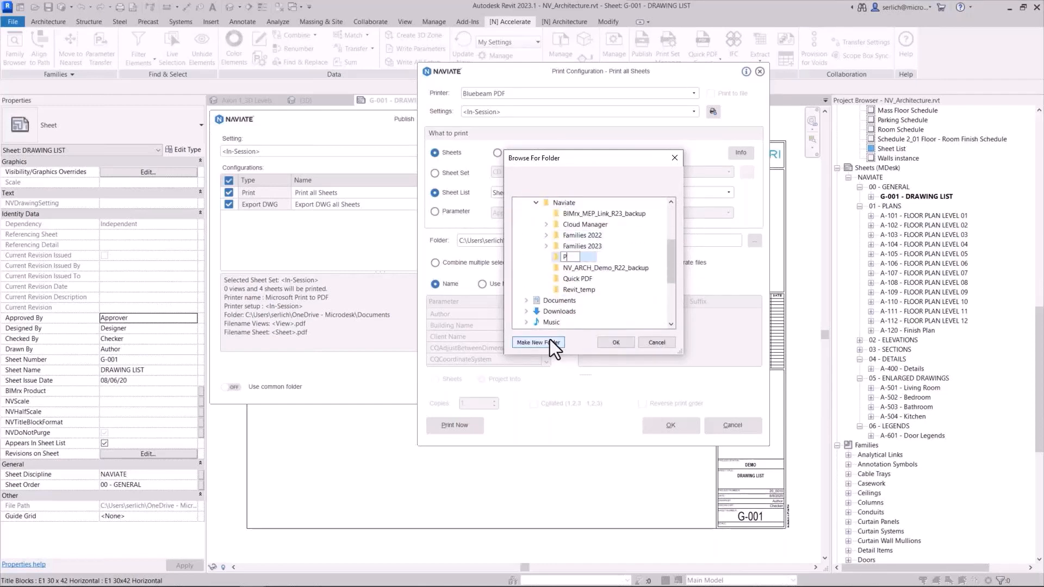
type("ublish")
left_click(612, 343)
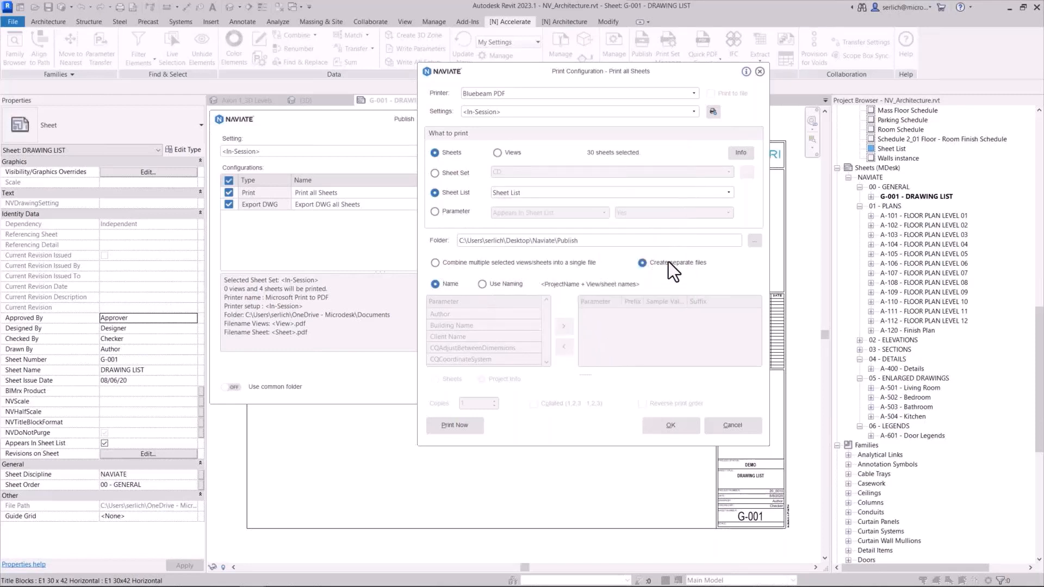
Use custom naming for the printed files, built from Building Name, Sheet Number and Sheet Name.
left_click(482, 284)
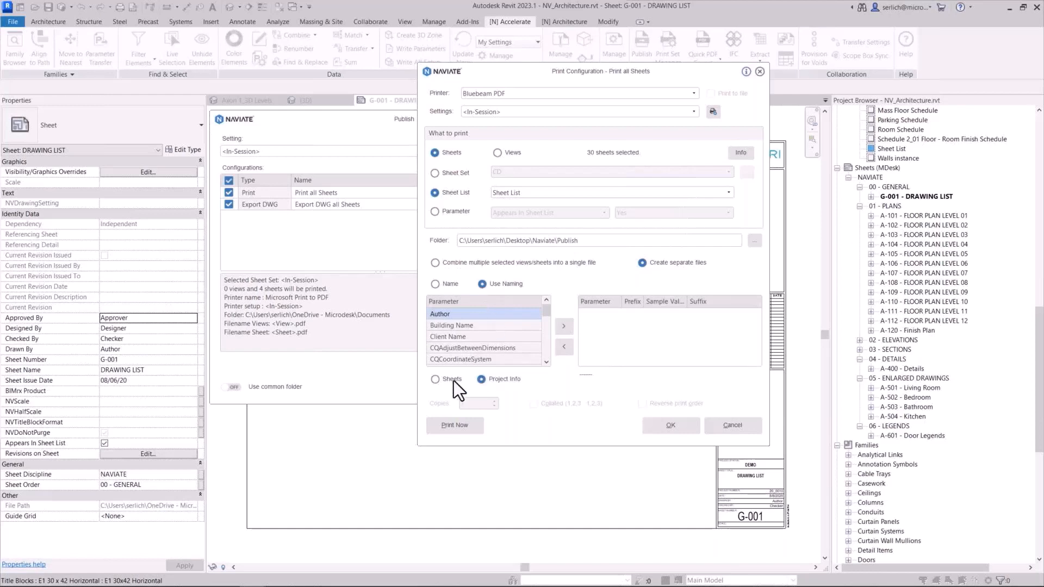
scroll(473, 339, "down", 3)
left_click(482, 379)
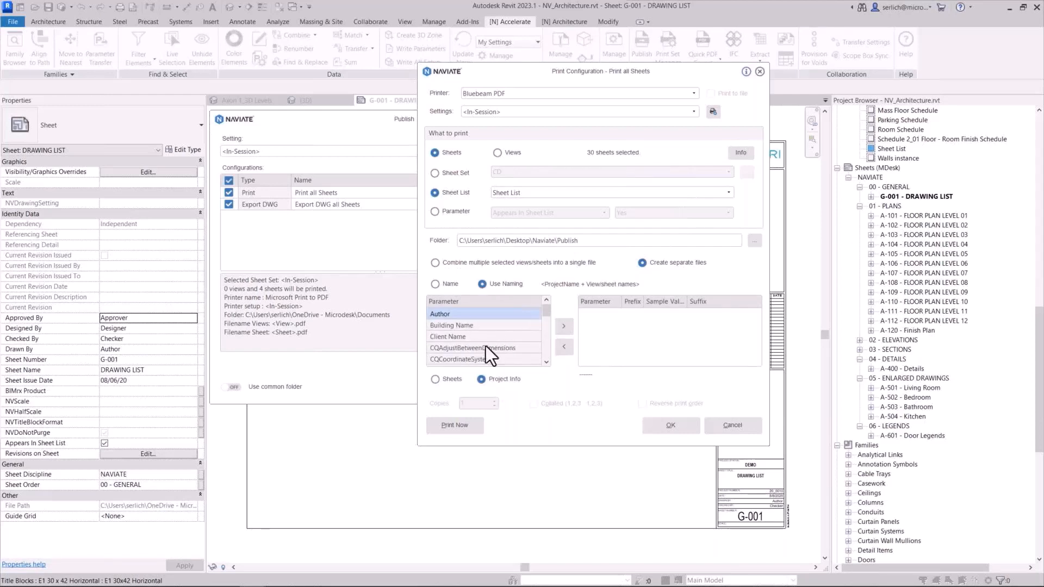
left_click(481, 325)
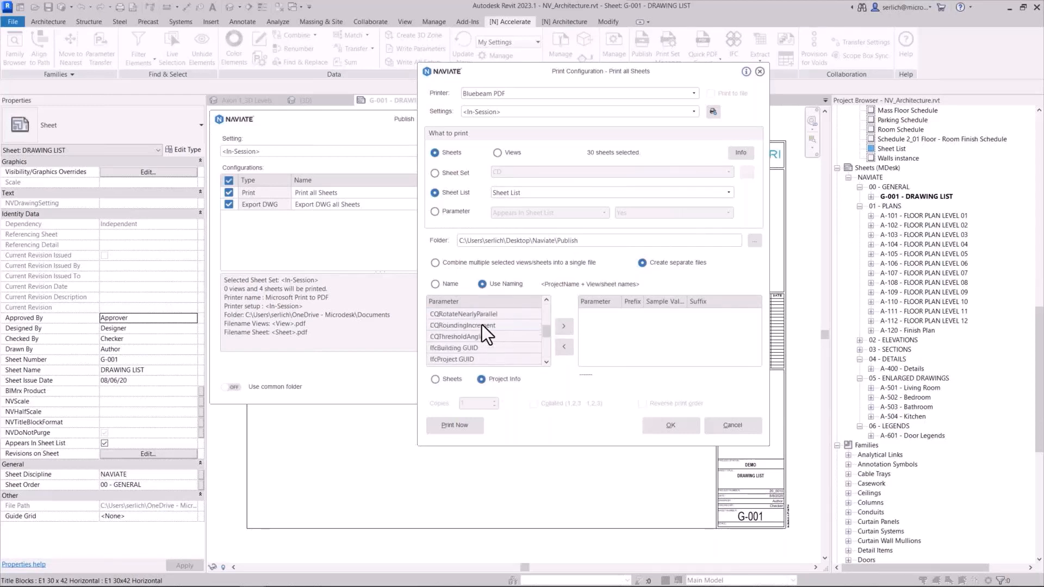
double_click(482, 325)
left_click(445, 380)
scroll(484, 325, "down", 7)
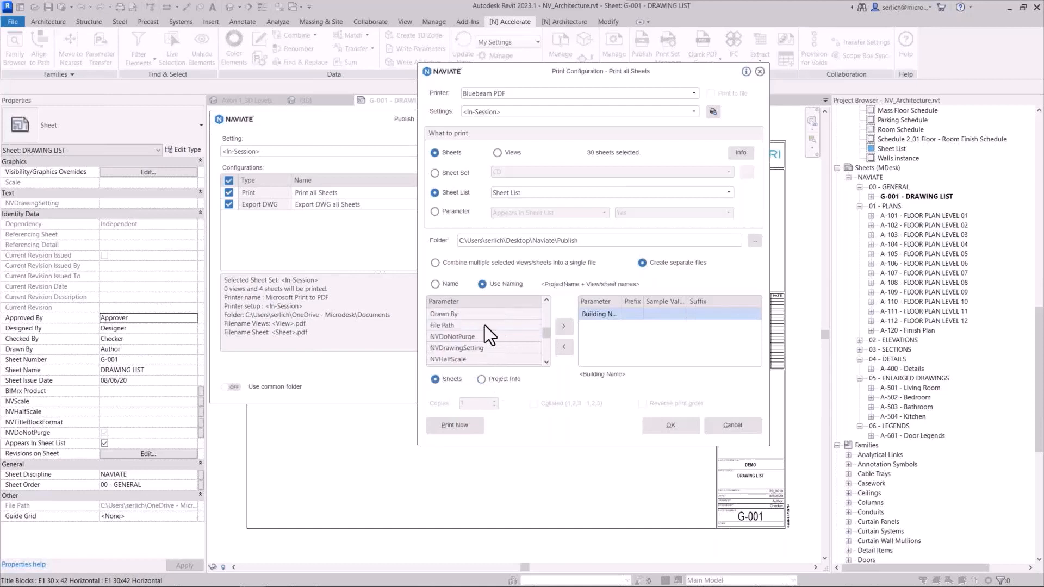
left_click(563, 329)
left_click(447, 336)
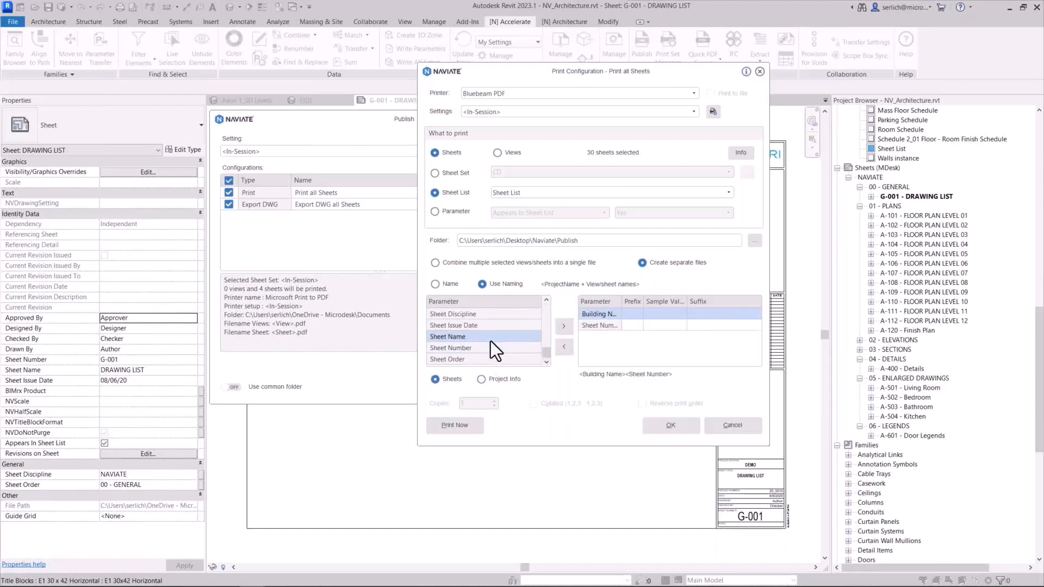
left_click(563, 326)
Add an underscore suffix to Building Name and Sheet Number in the print naming, and accept the print configuration.
left_click(710, 316)
left_click(712, 317)
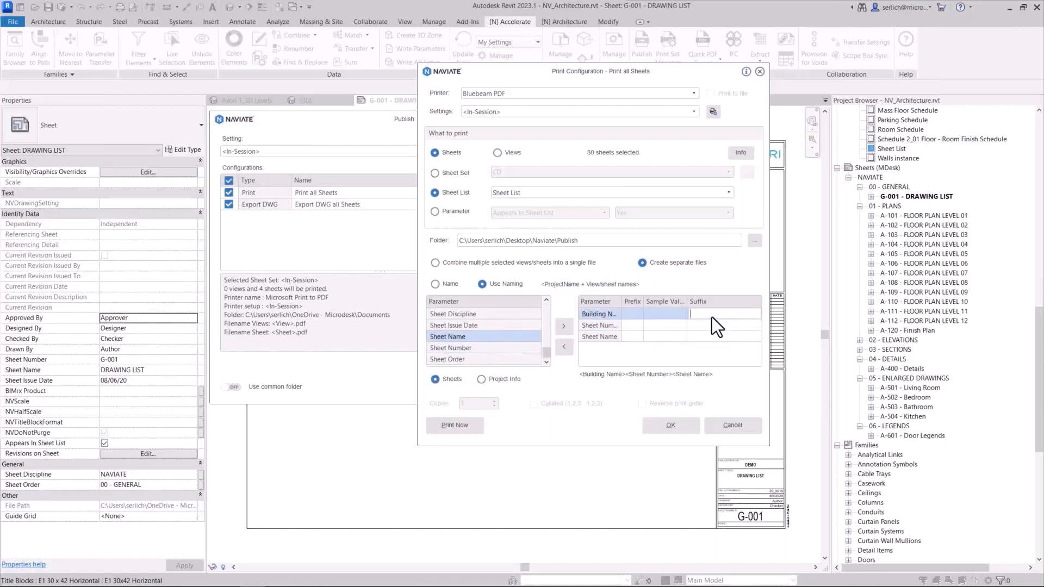
type("_")
left_click(707, 324)
type("_")
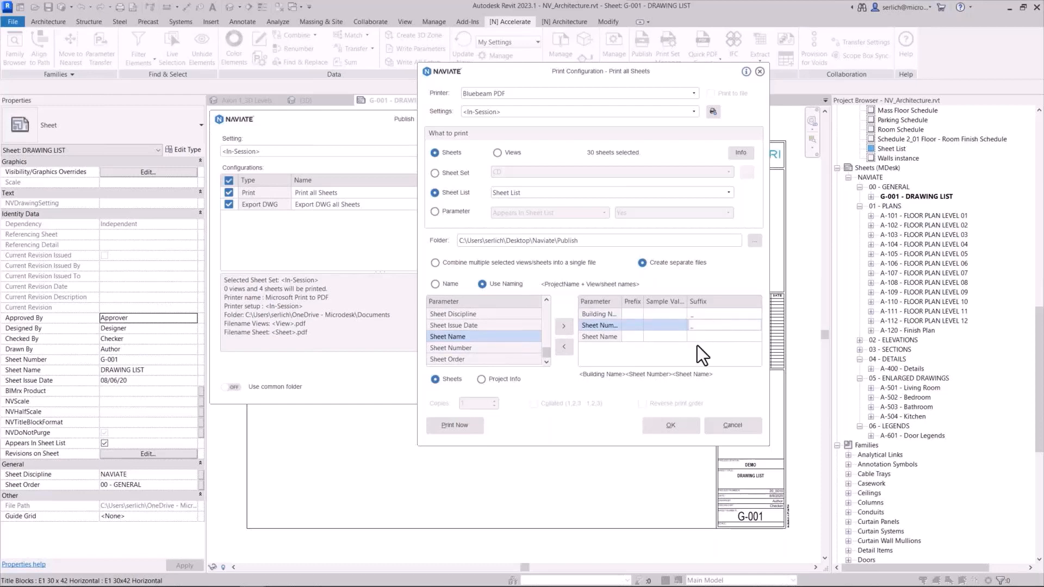
left_click(668, 336)
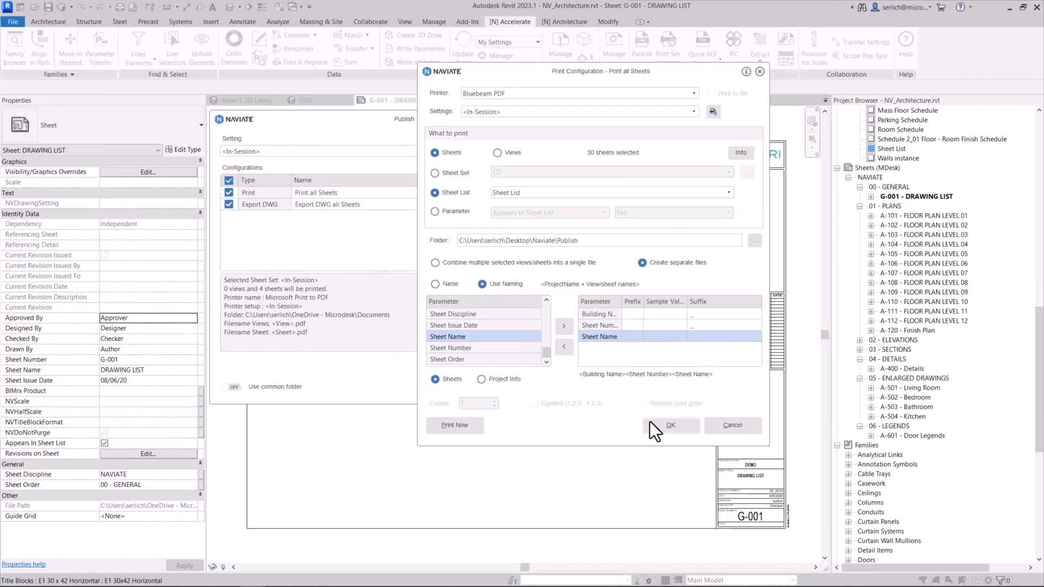
left_click(667, 428)
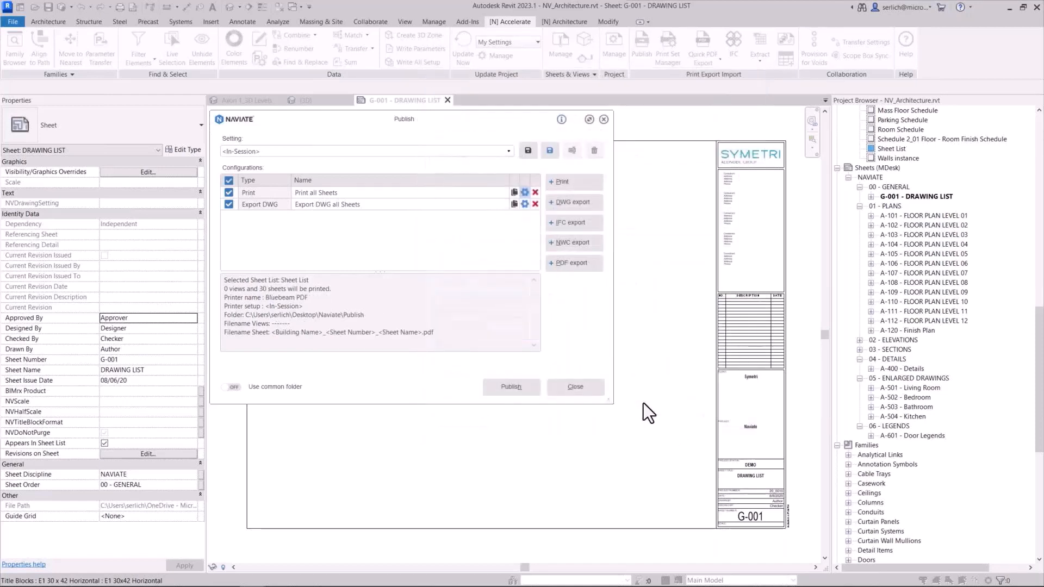
Configure Export DWG all Sheets to export sheets from Sheet List, naming files by Building Name, Sheet Number and Sheet Name.
left_click(524, 204)
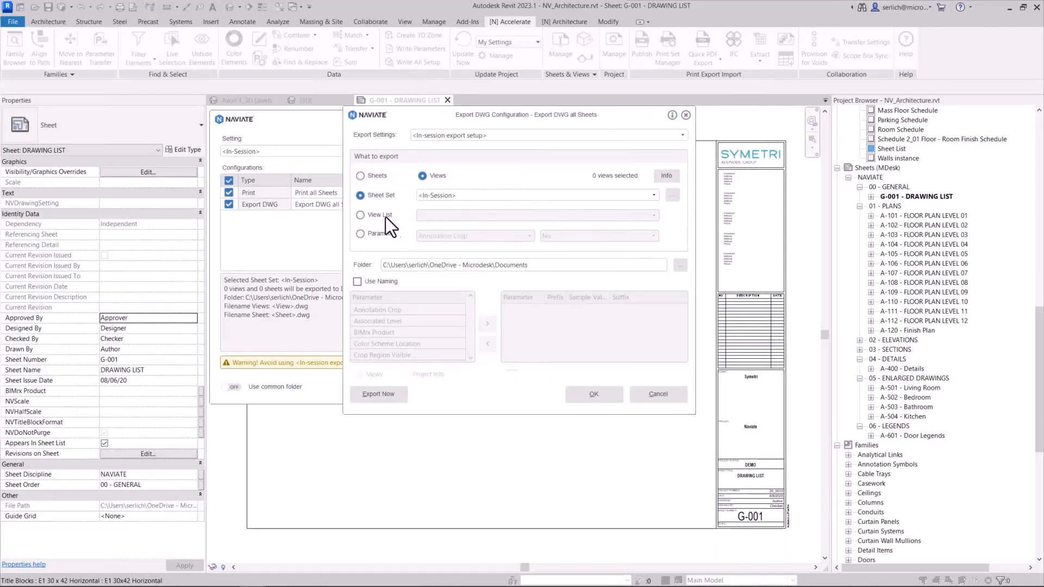
left_click(372, 177)
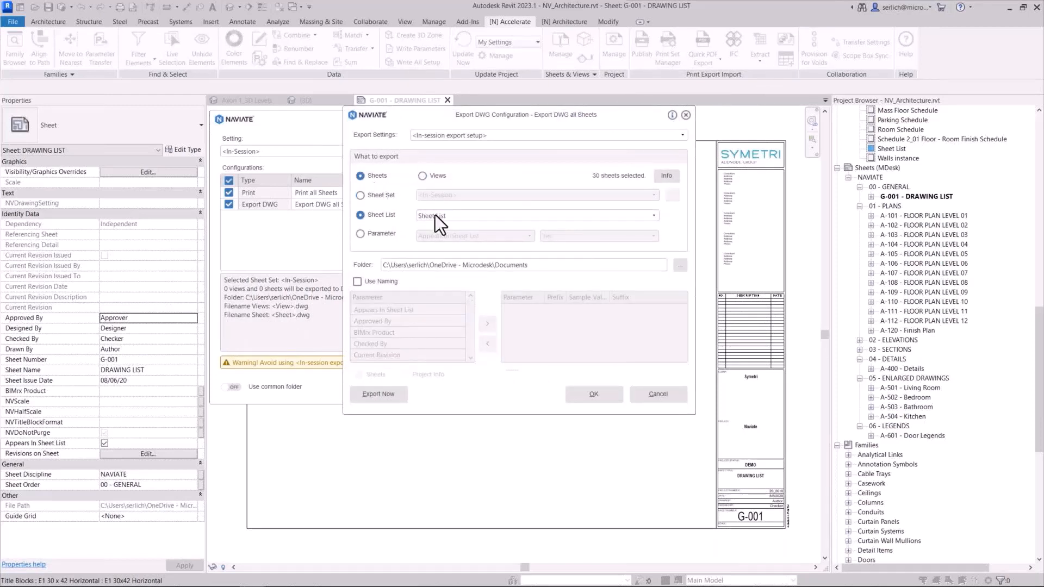
left_click(382, 281)
left_click(487, 323)
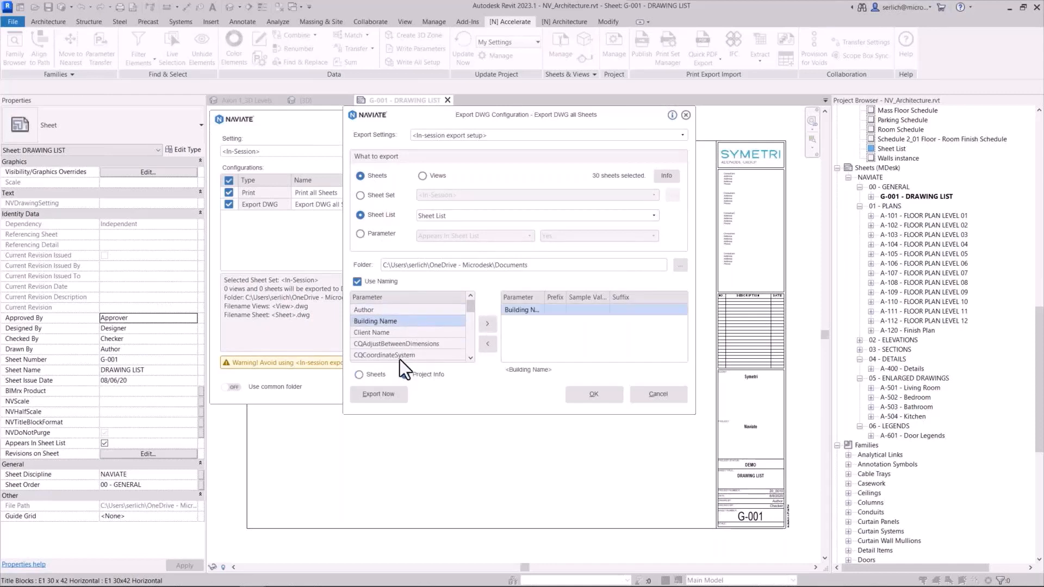
left_click(360, 375)
scroll(407, 337, "down", 3)
scroll(407, 331, "down", 3)
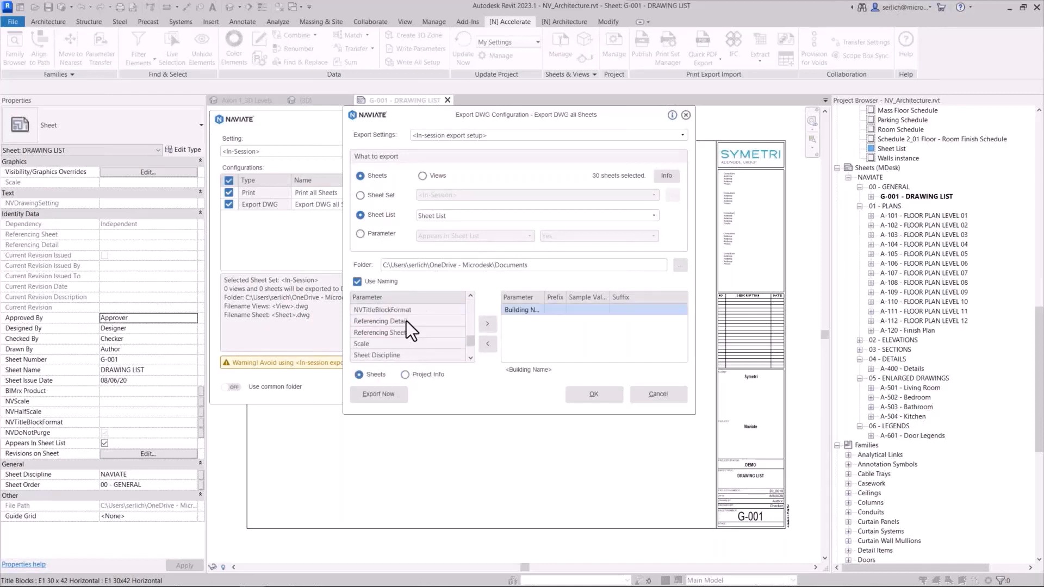
left_click(414, 355)
left_click(487, 323)
left_click(392, 343)
left_click(487, 323)
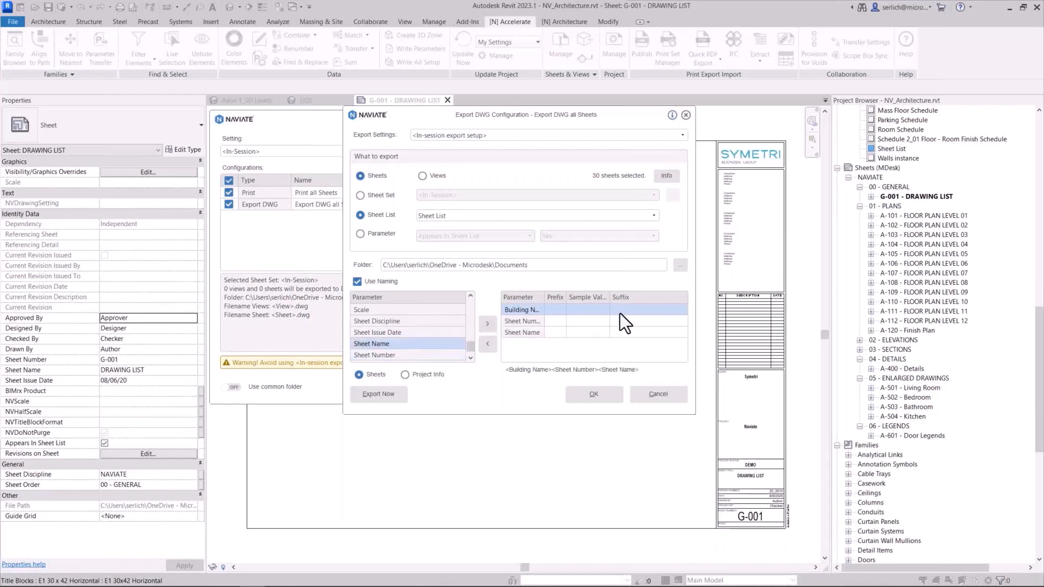
Add an underscore suffix to Building Name and Sheet Number in the DWG naming, and accept the export configuration.
left_click(654, 310)
left_click(642, 324)
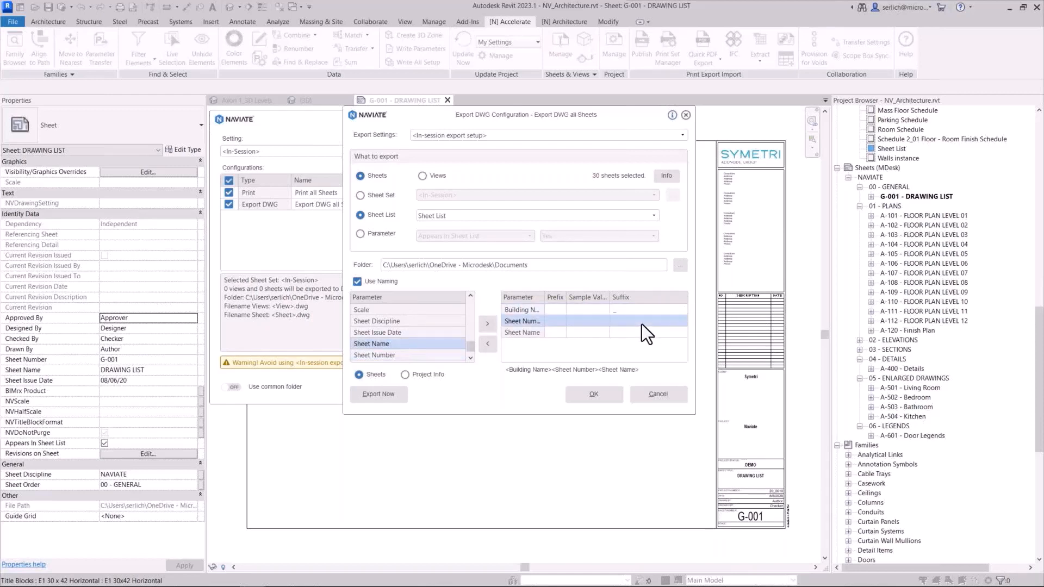
type("_")
left_click(600, 395)
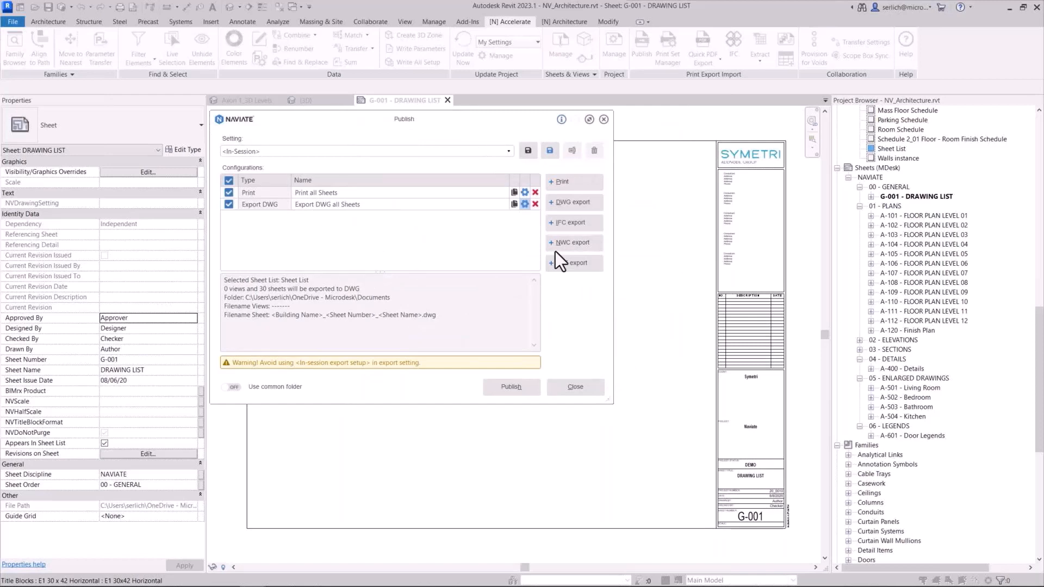
Add an IFC, an NWC and a PDF export configuration to the publish list.
left_click(585, 227)
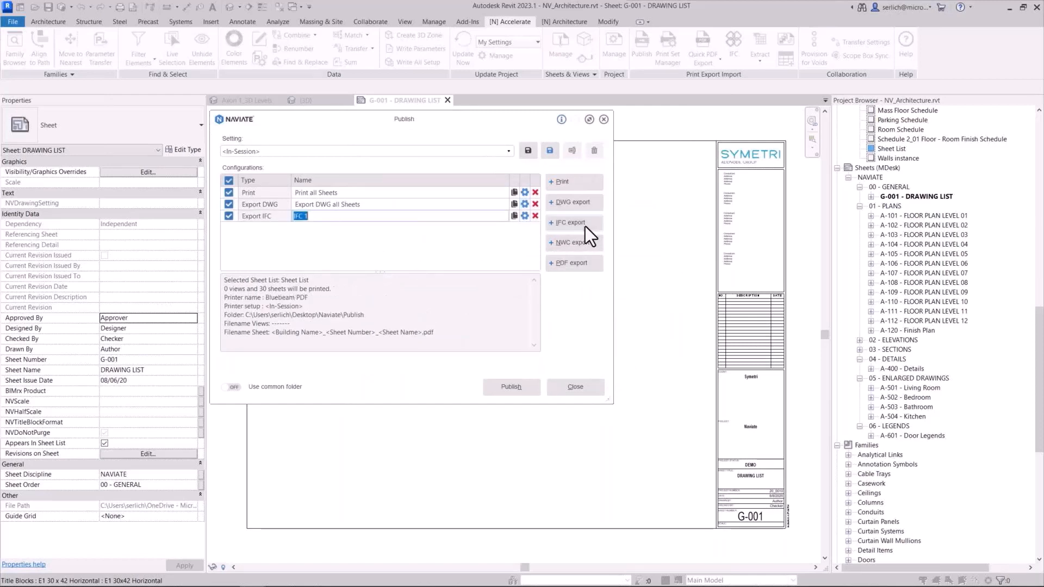
left_click(579, 244)
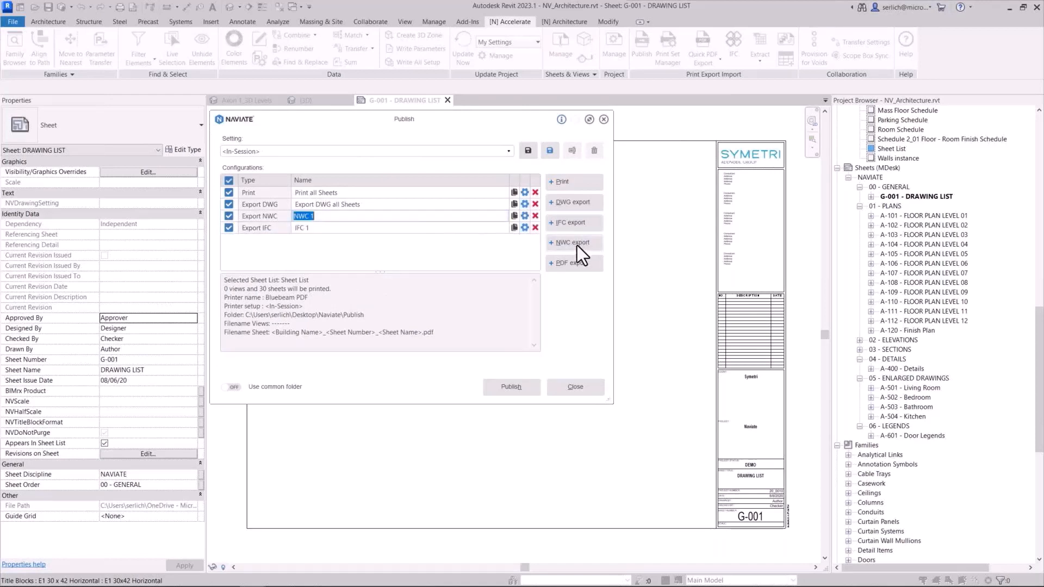
left_click(569, 265)
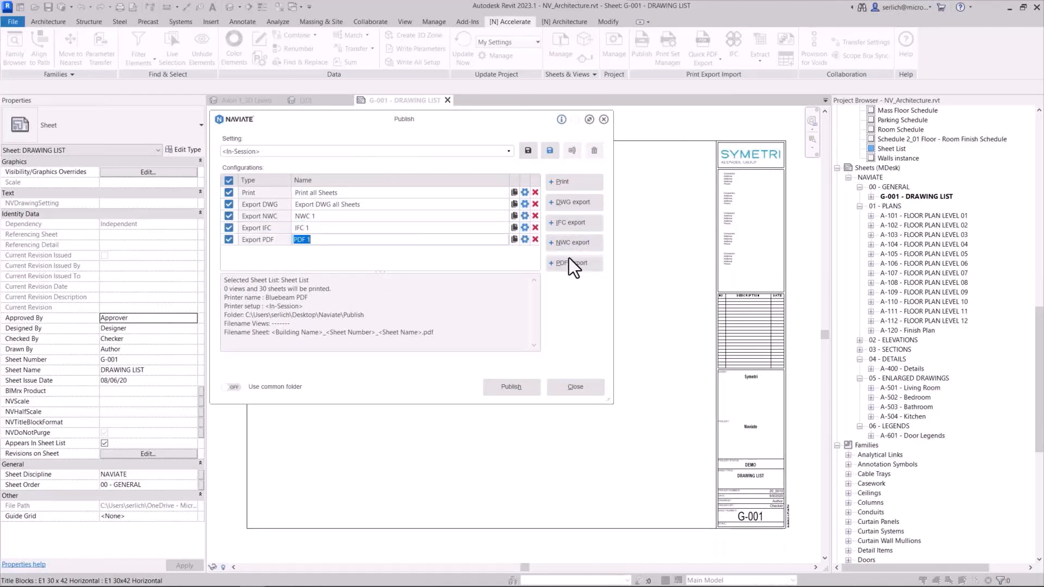
left_click(525, 151)
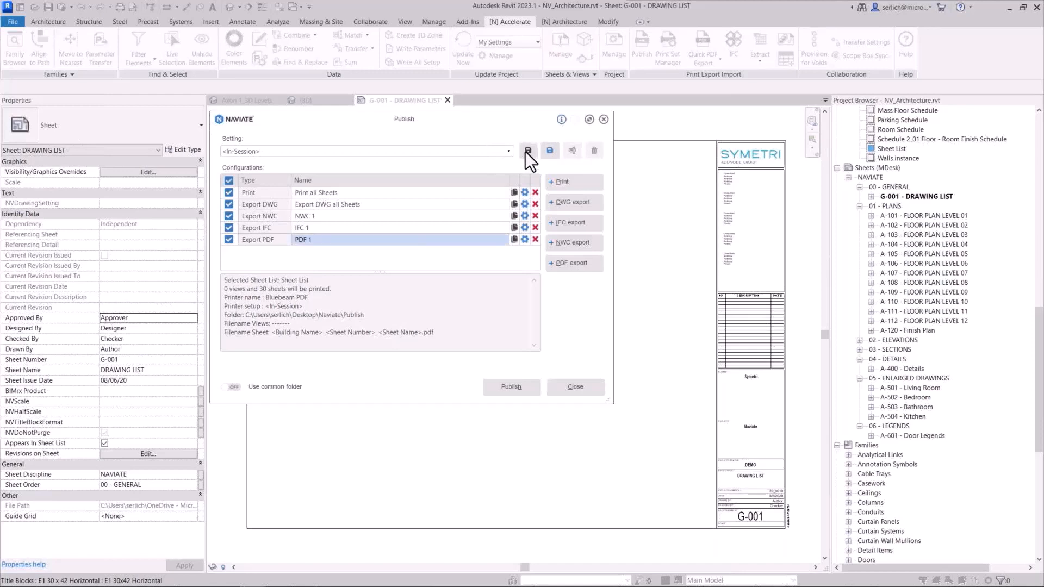
Exclude the PDF, IFC and NWC export configurations from publishing, leaving only the print and DWG ones selected.
left_click(232, 242)
left_click(231, 230)
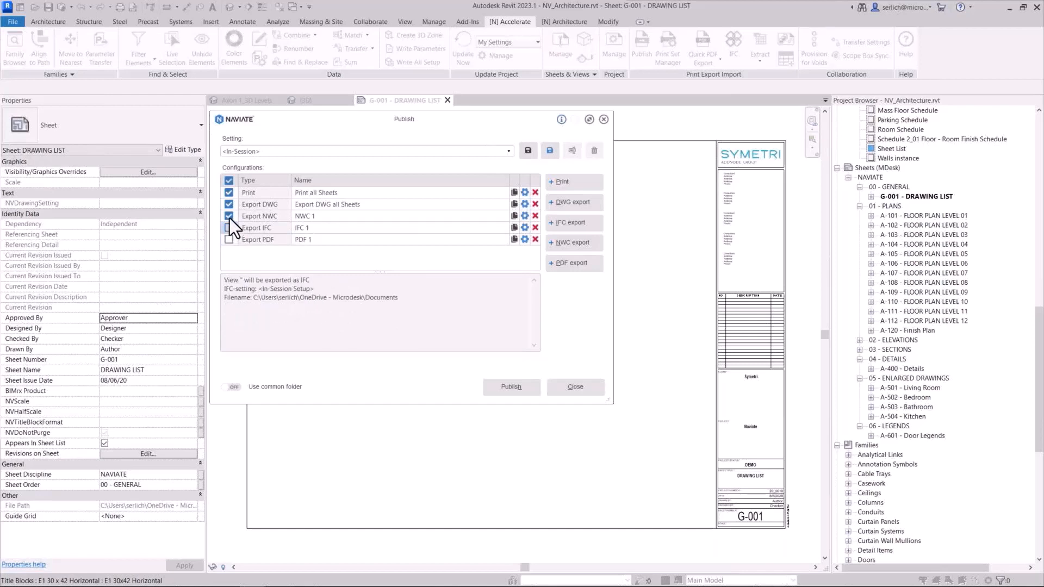
left_click(229, 217)
Save the current publish configurations as a setting named Print and DWG Export.
left_click(550, 151)
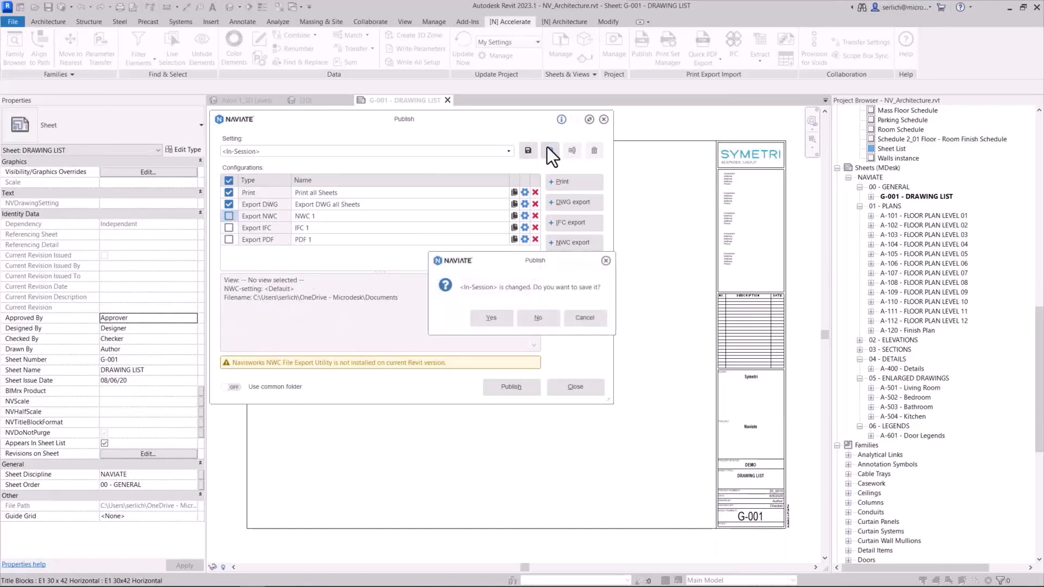
left_click(549, 317)
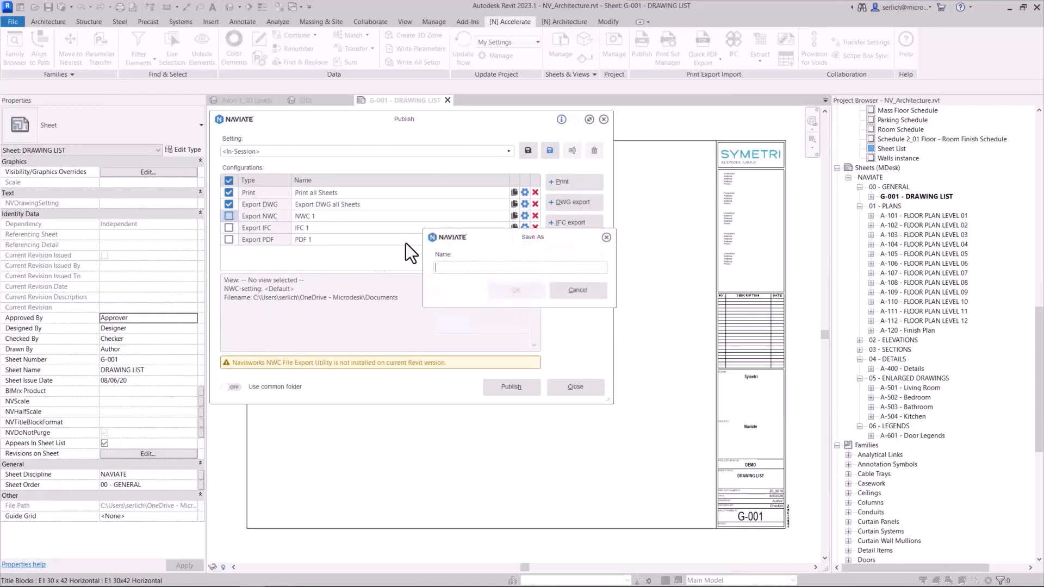
type("Exp")
key("BackSpace")
key("BackSpace")
key("BackSpace")
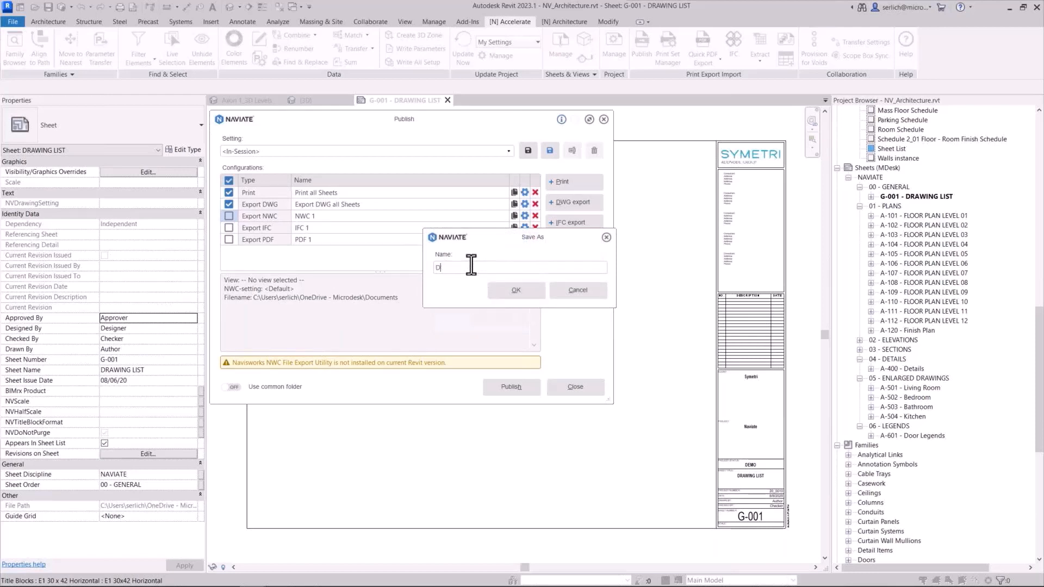
type("Printa")
key("BackSpace")
type("and DWG Exc")
key("BackSpace")
type("port")
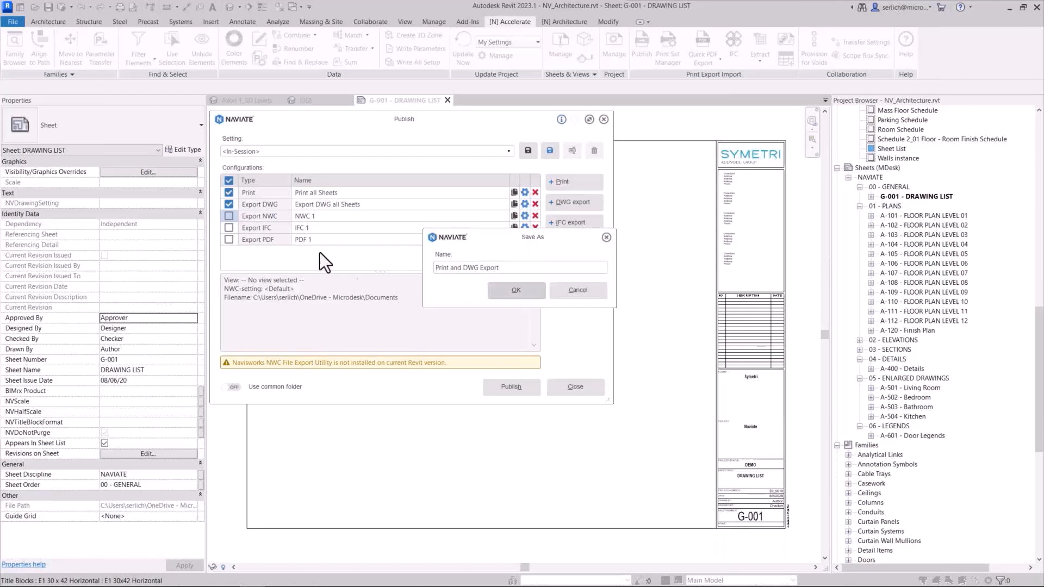
left_click(516, 289)
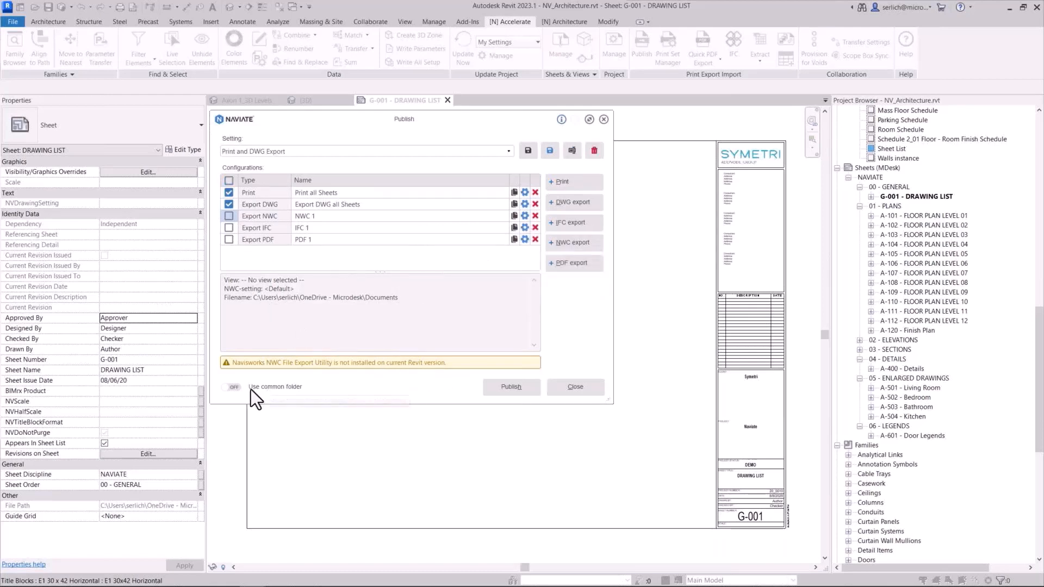
Turn on the common folder option and set it to the Publish folder inside Naviate on the Desktop.
left_click(231, 388)
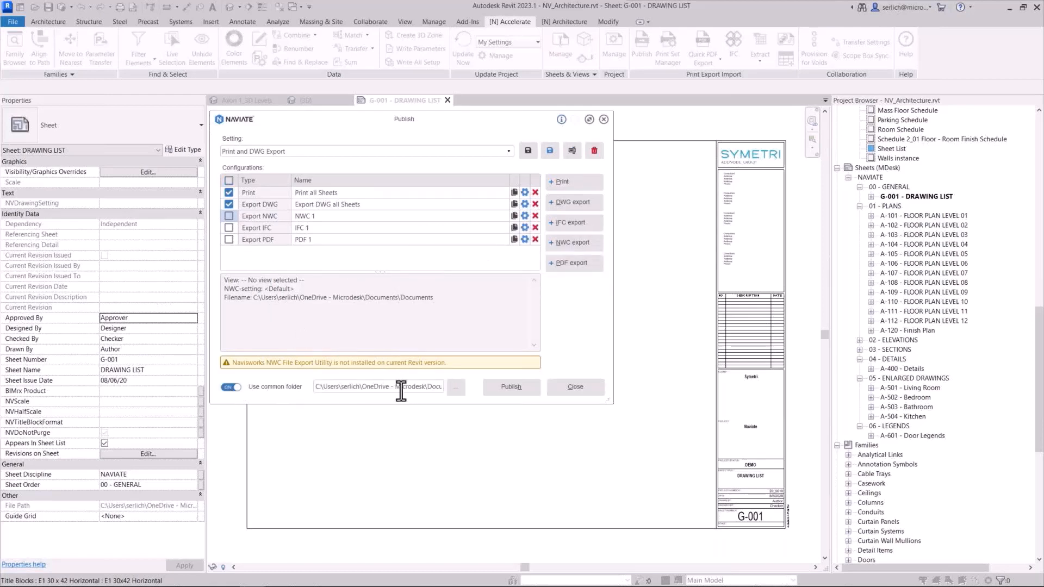
left_click(460, 388)
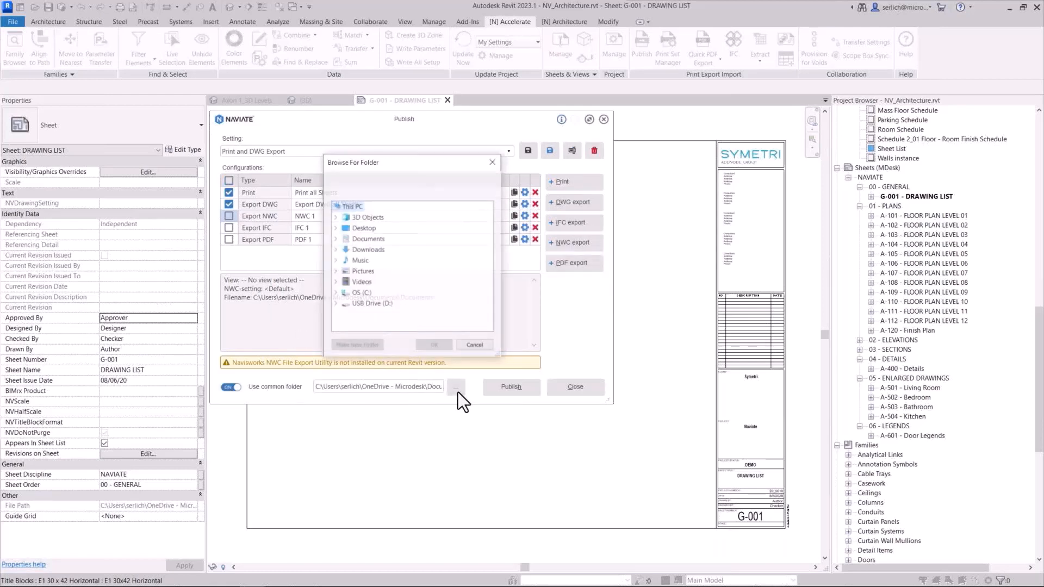
left_click(335, 227)
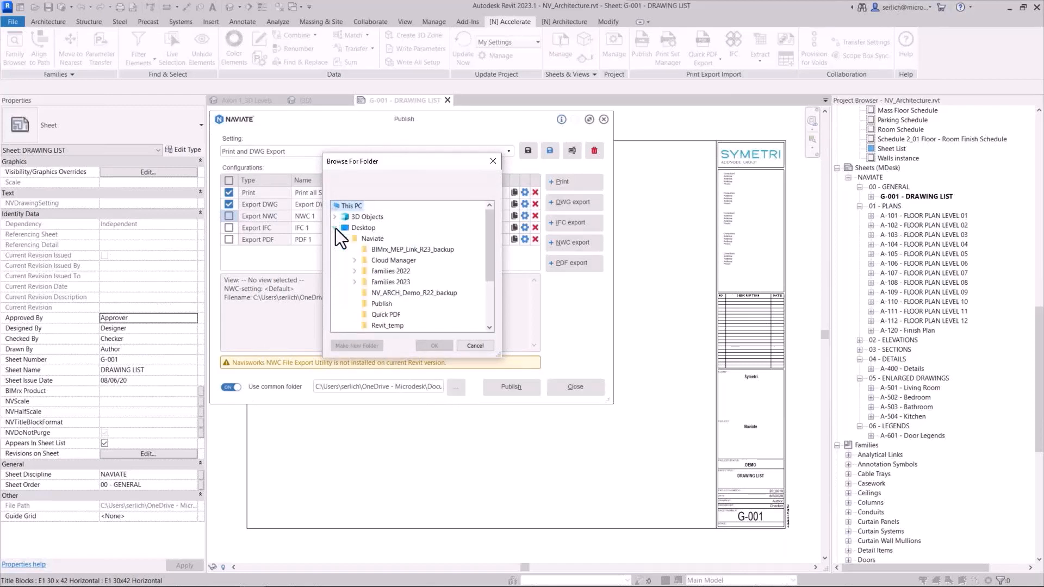
left_click(399, 304)
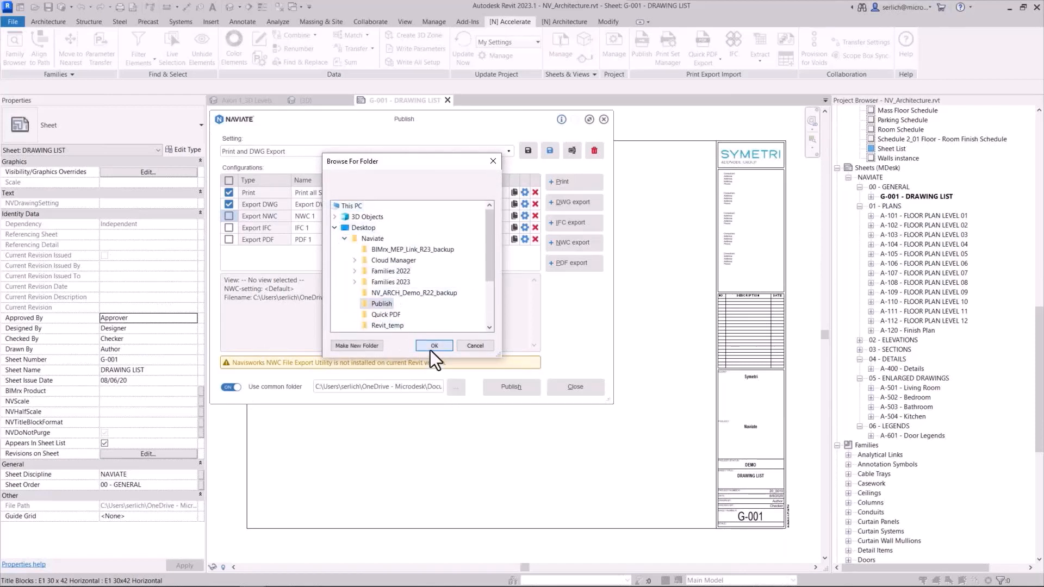
left_click(431, 346)
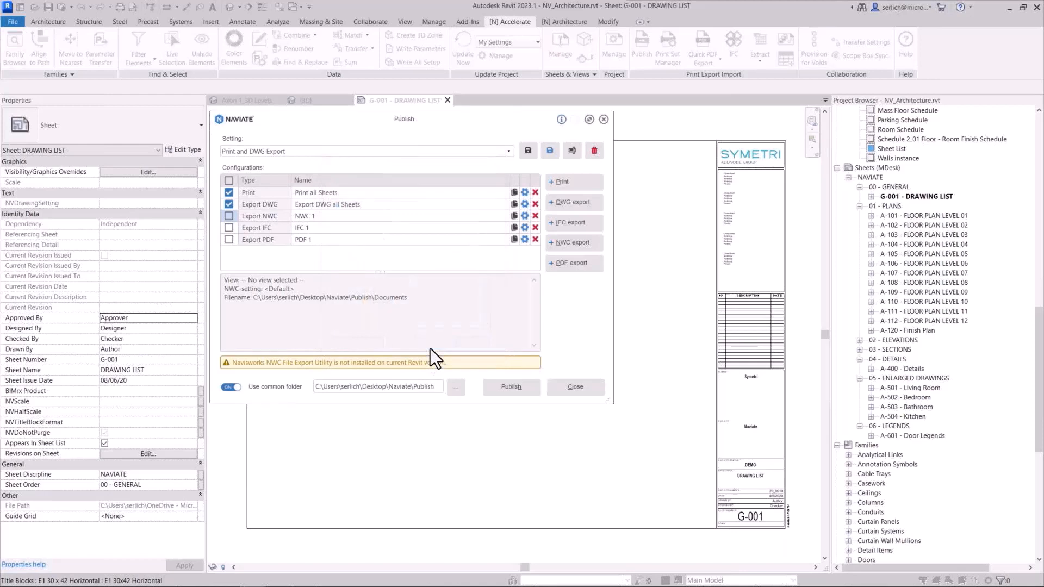
Publish the selected print and DWG configurations, saving the common folder setting, and review the exported files in the Publish folder.
left_click(502, 386)
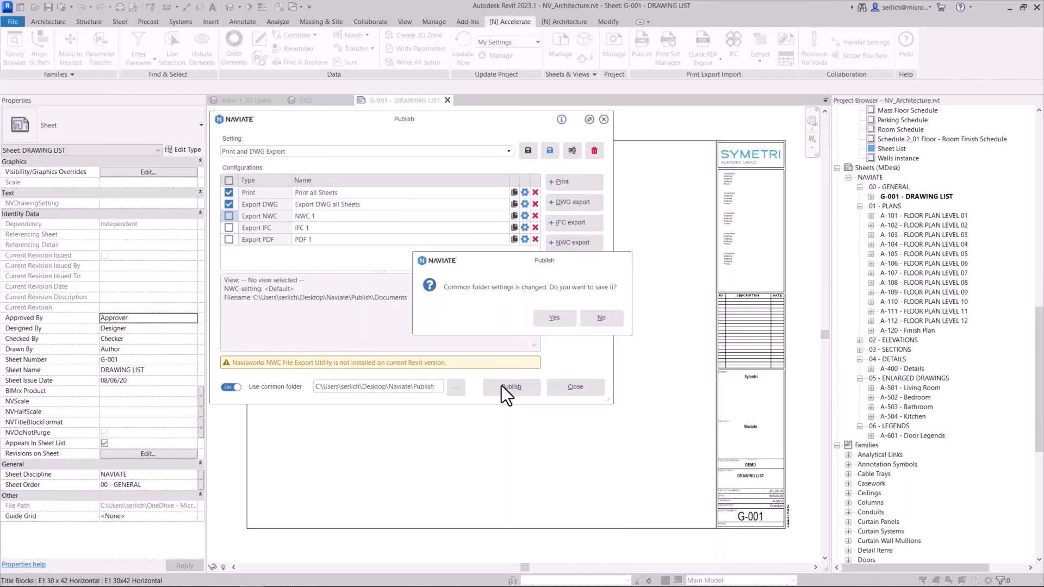
left_click(555, 318)
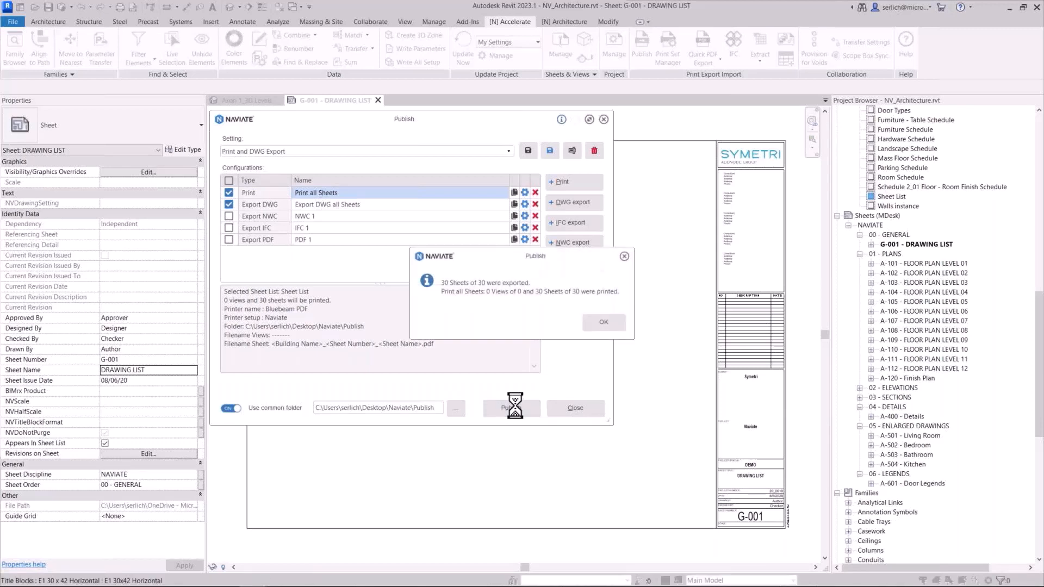
left_click(598, 322)
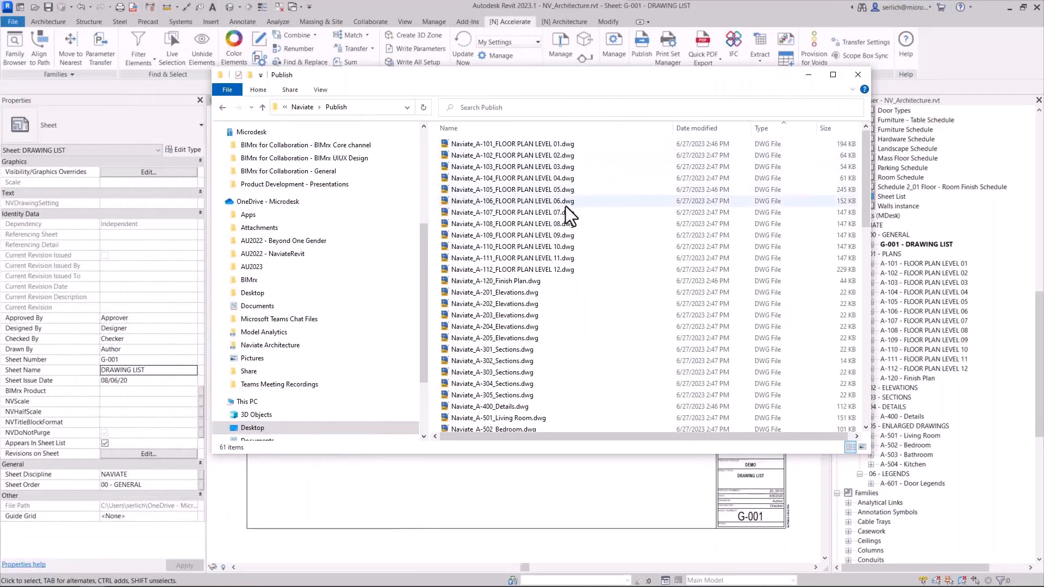
scroll(570, 296, "down", 5)
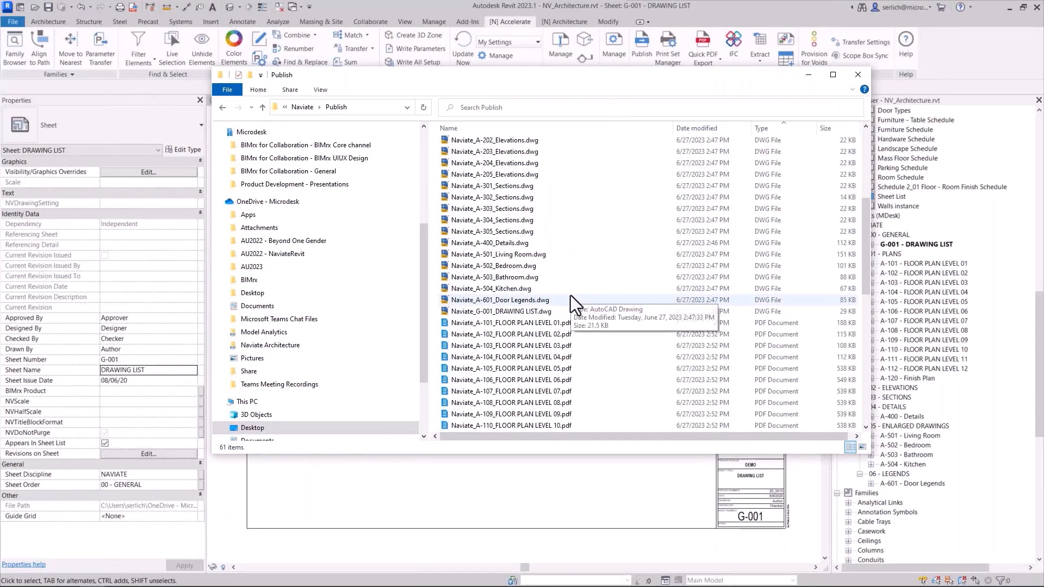
scroll(570, 295, "down", 7)
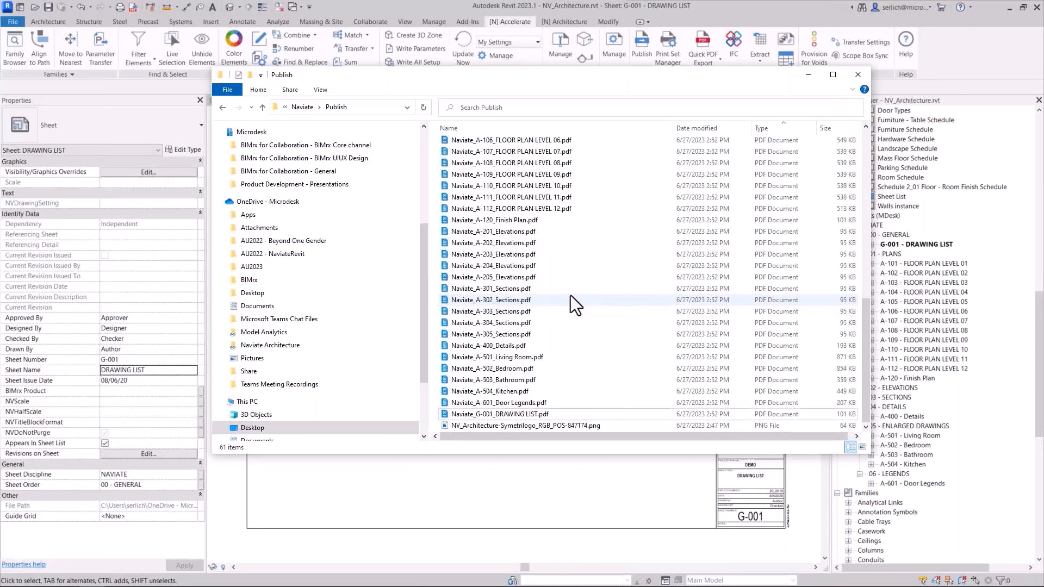
scroll(570, 296, "up", 12)
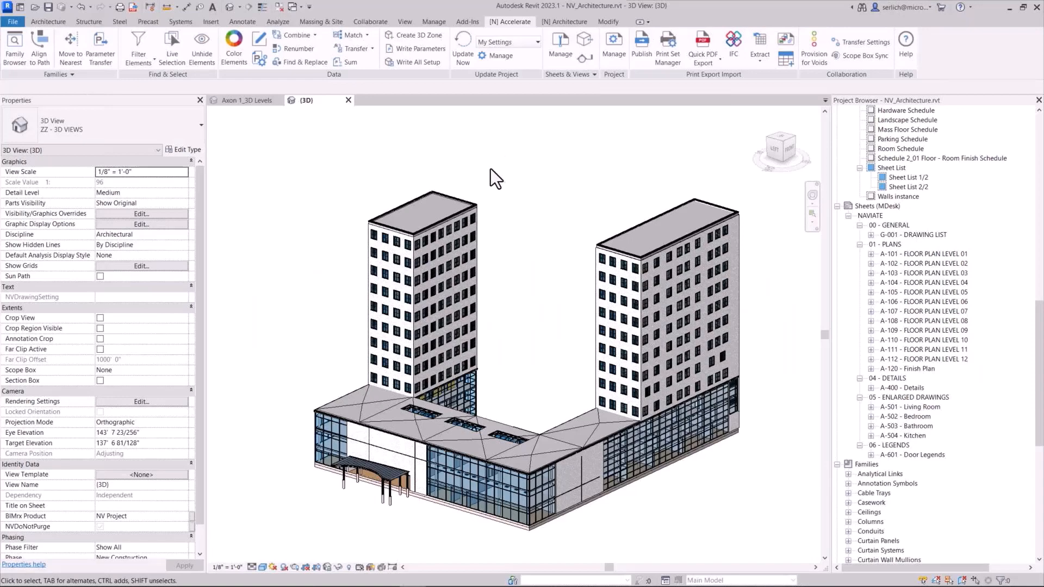
Start Project Cleanup and set its output copy to overwrite Cleaned Up.rvt in the Desktop's Naviate folder.
left_click(617, 53)
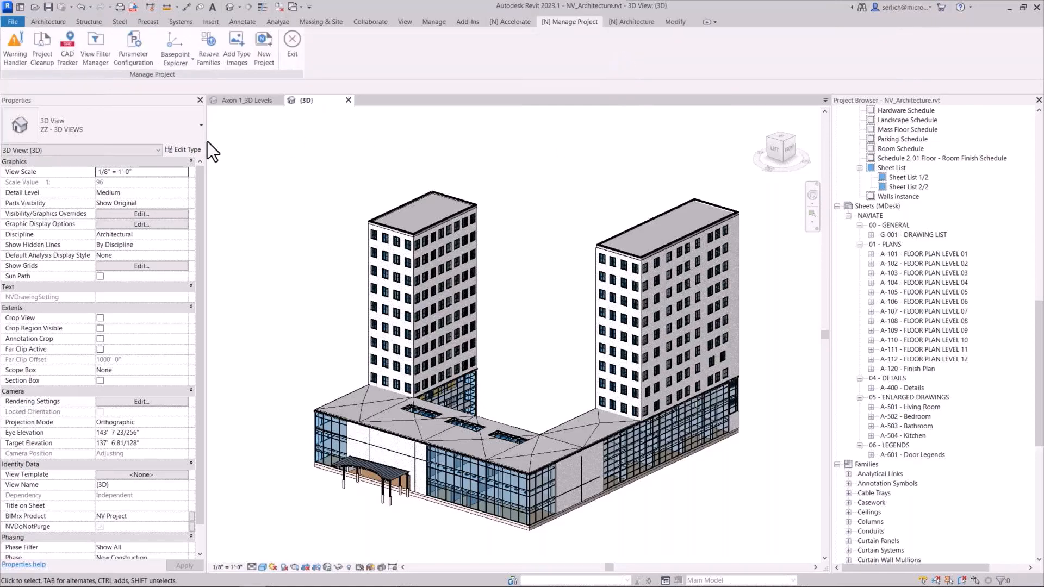
left_click(43, 54)
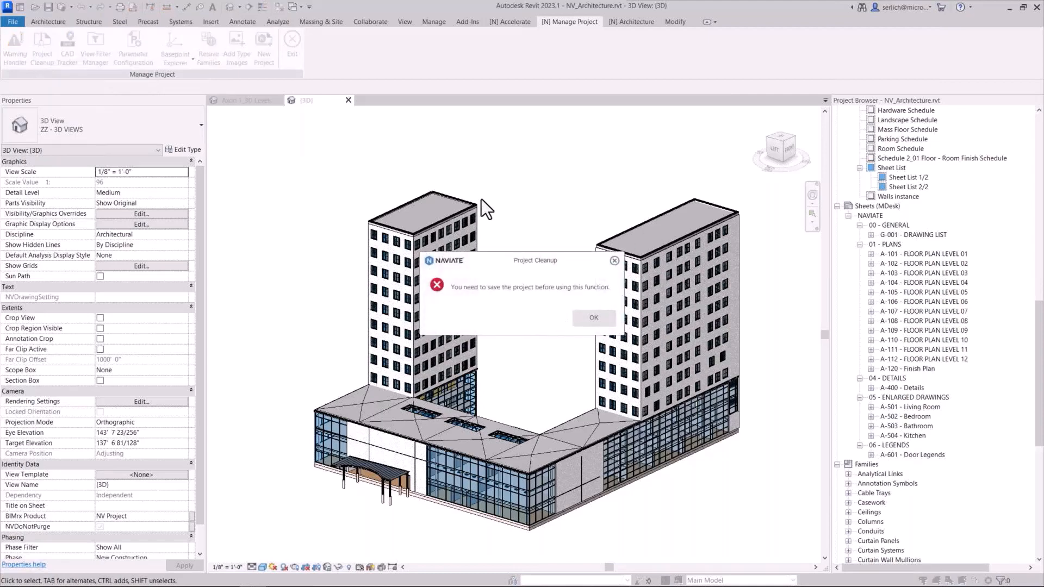
left_click(598, 319)
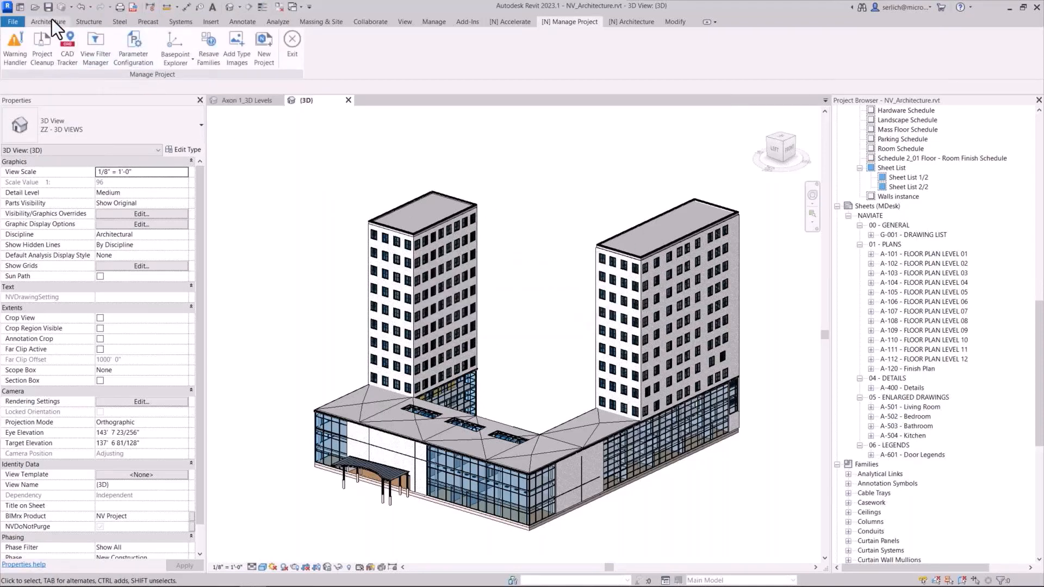
left_click(45, 48)
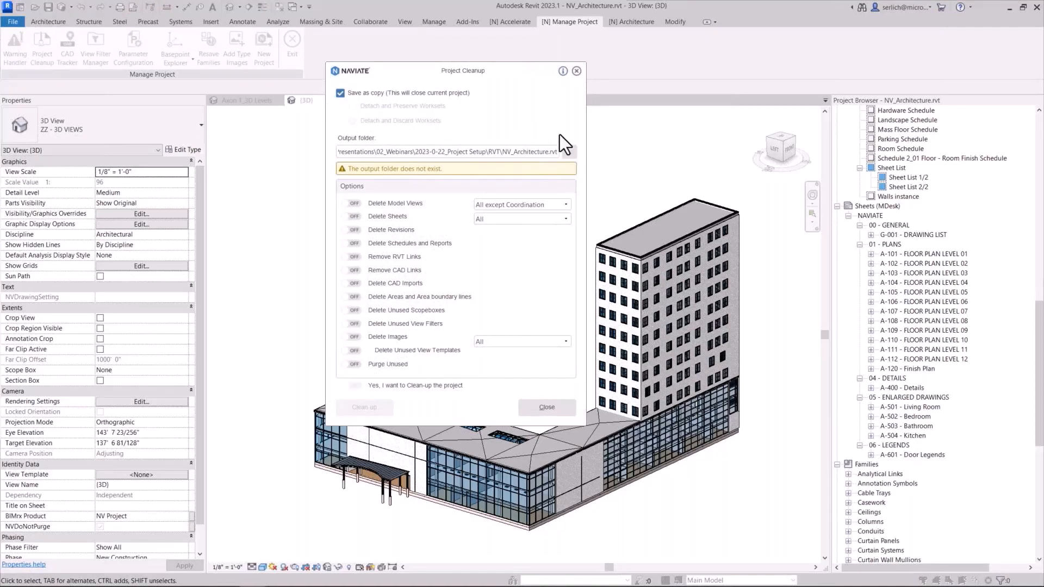
left_click(570, 151)
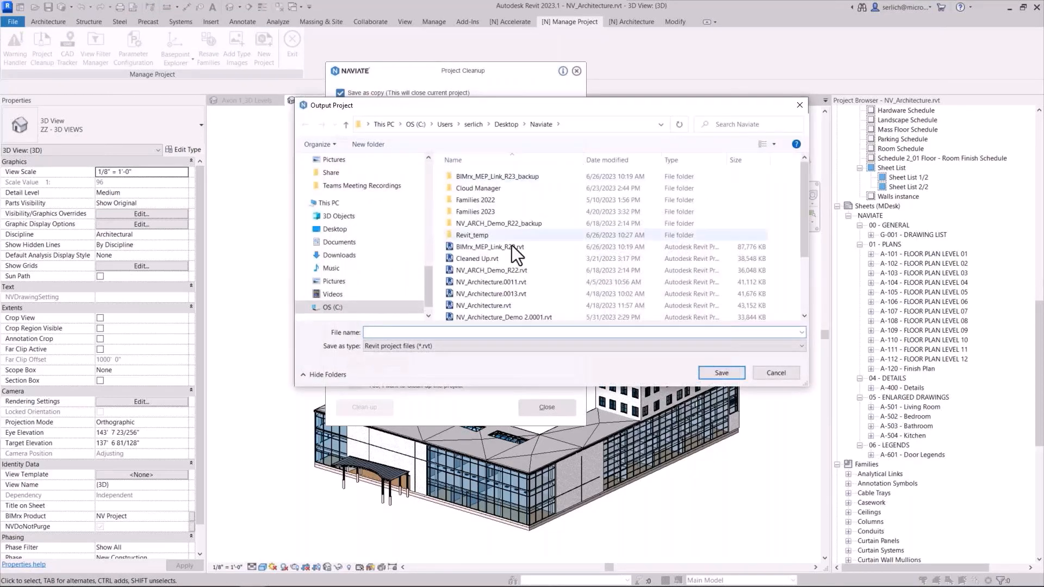
left_click(508, 258)
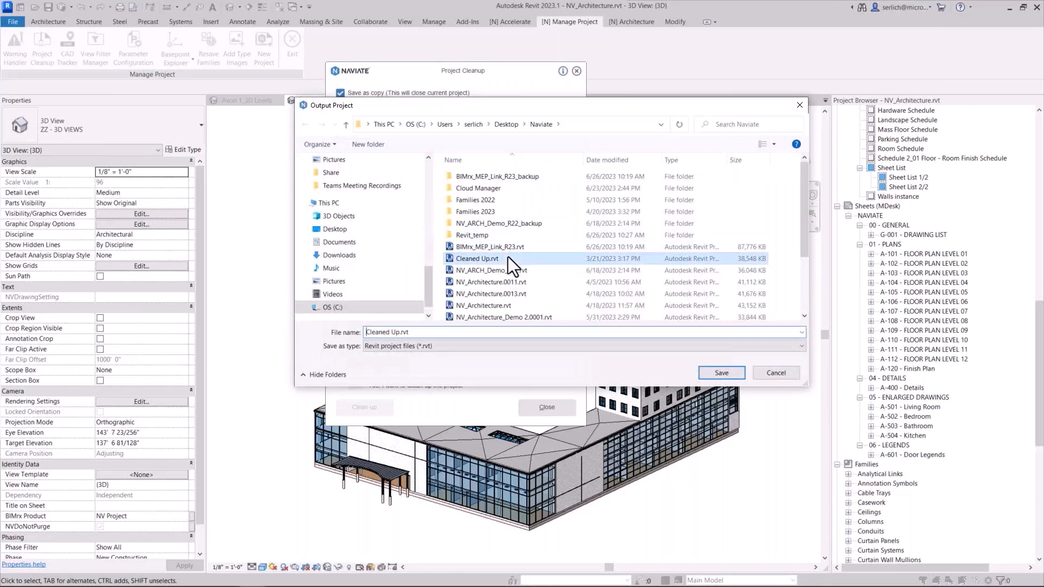
left_click(716, 372)
left_click(550, 301)
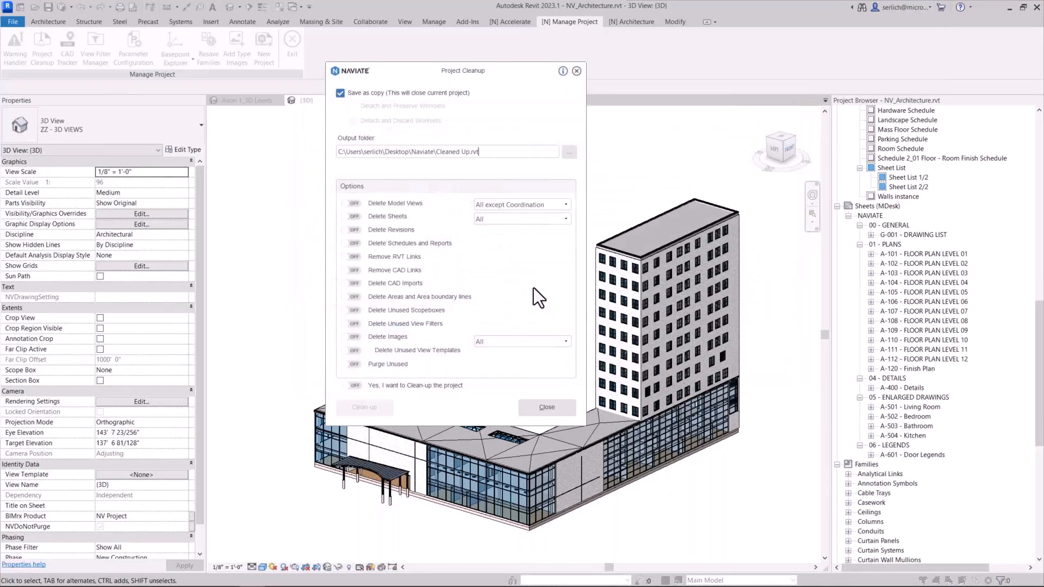
Set the cleanup to delete model views with All except Coordination, and to delete sheets with All.
left_click(496, 204)
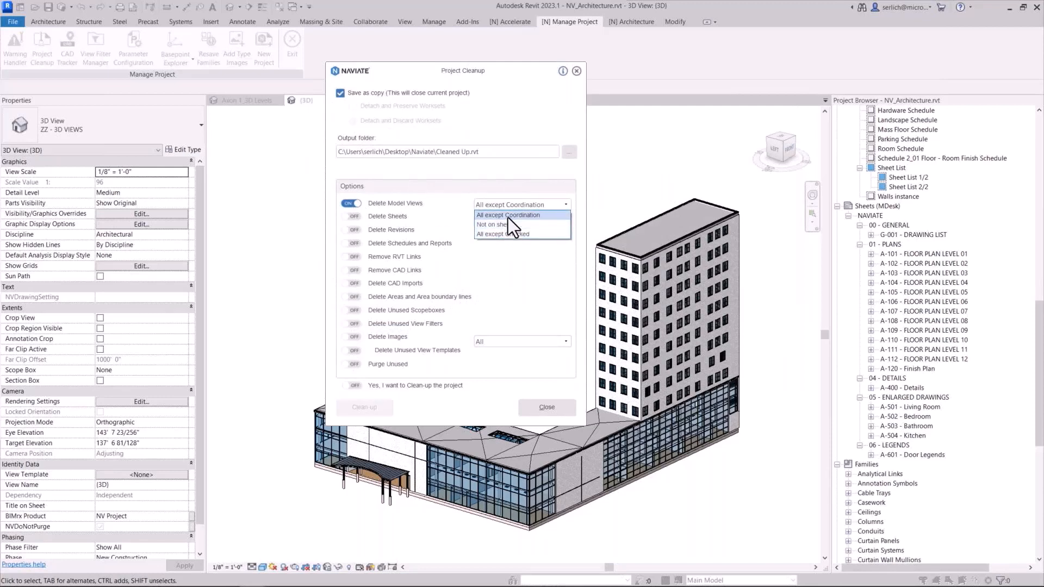
left_click(508, 215)
left_click(353, 216)
left_click(504, 219)
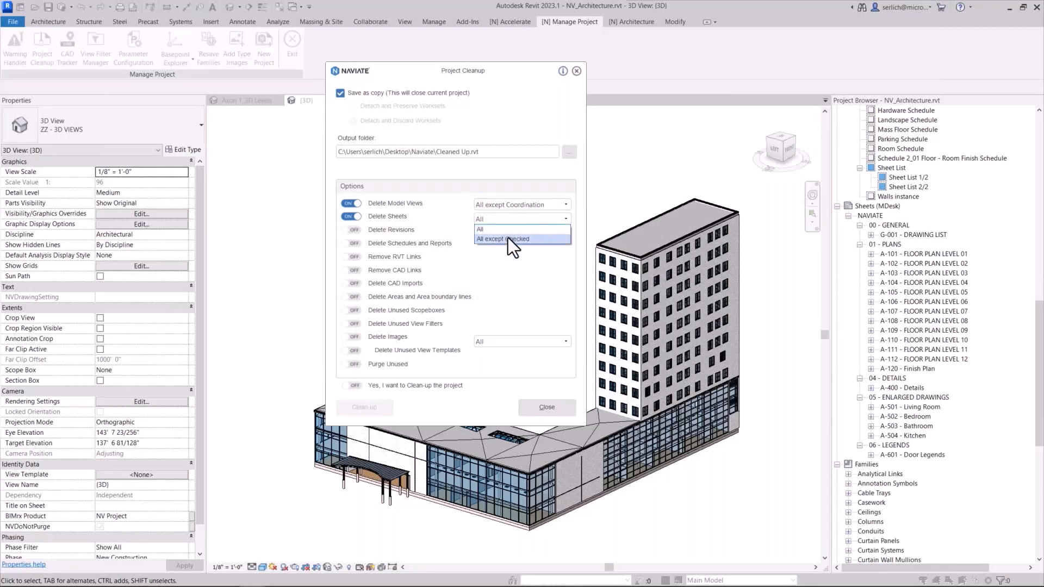
left_click(508, 230)
Enable all remaining cleanup options from Delete Revisions through Purge Unused, with Delete Images set to All.
left_click(351, 230)
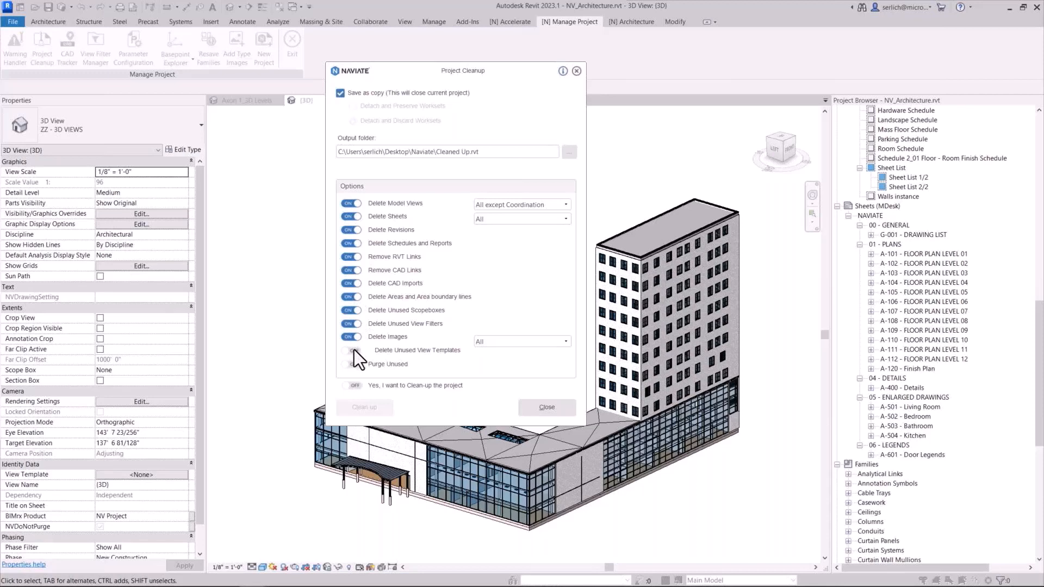
left_click(479, 340)
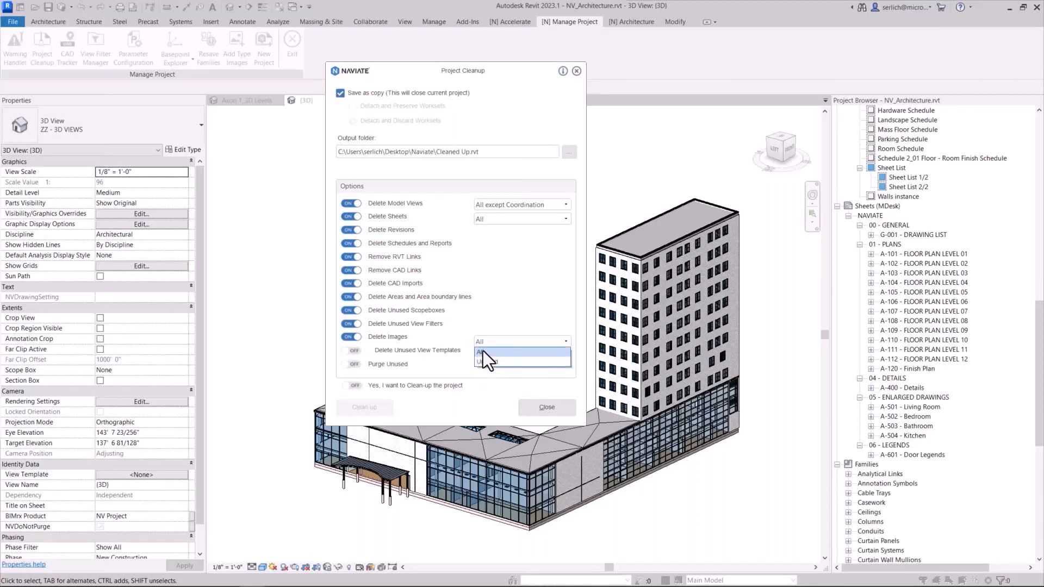
left_click(481, 351)
left_click(350, 351)
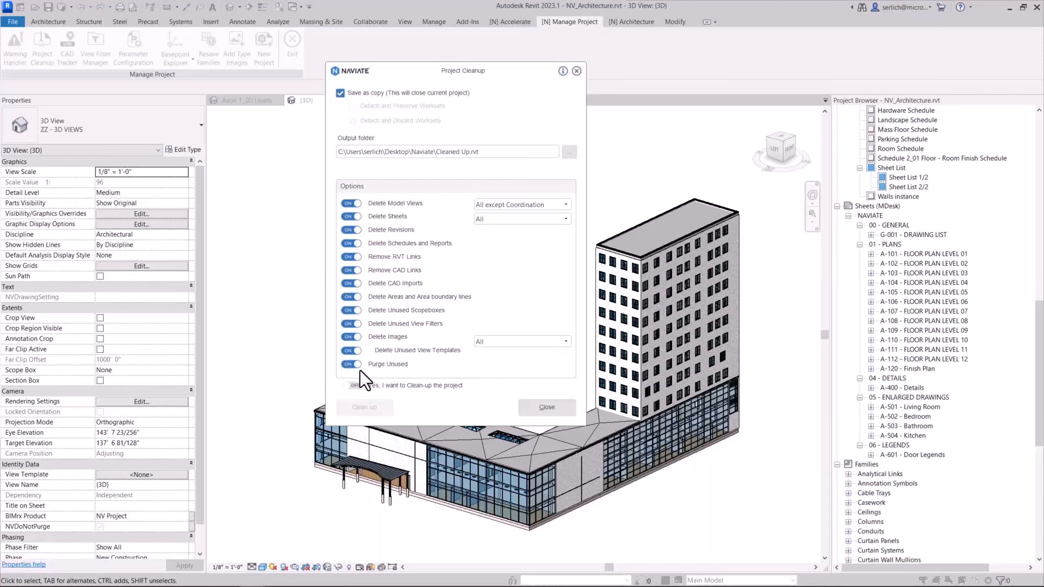
Confirm that the project should be cleaned up, run the cleanup and dismiss the completion message.
left_click(346, 388)
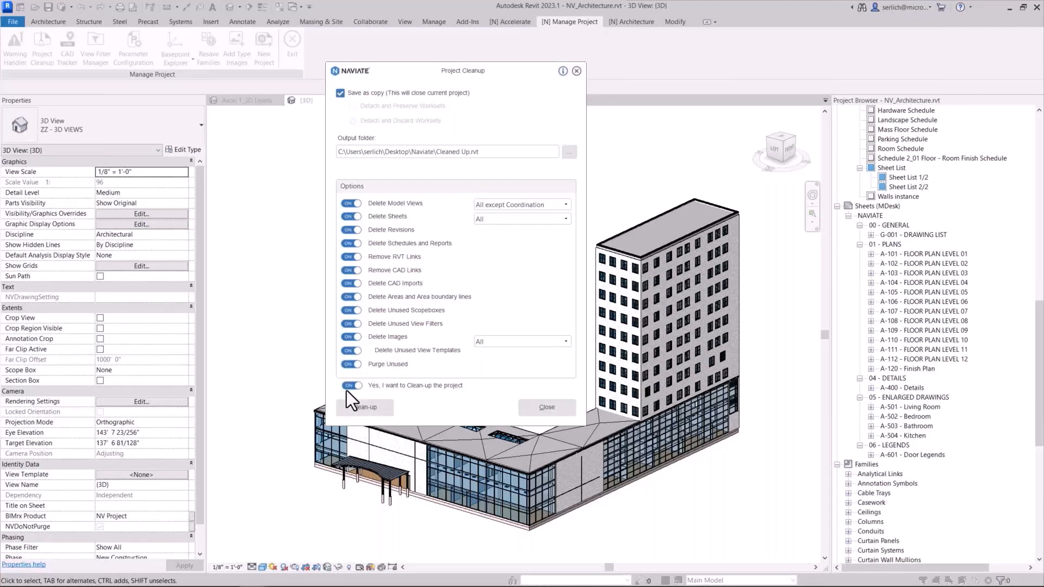
left_click(387, 413)
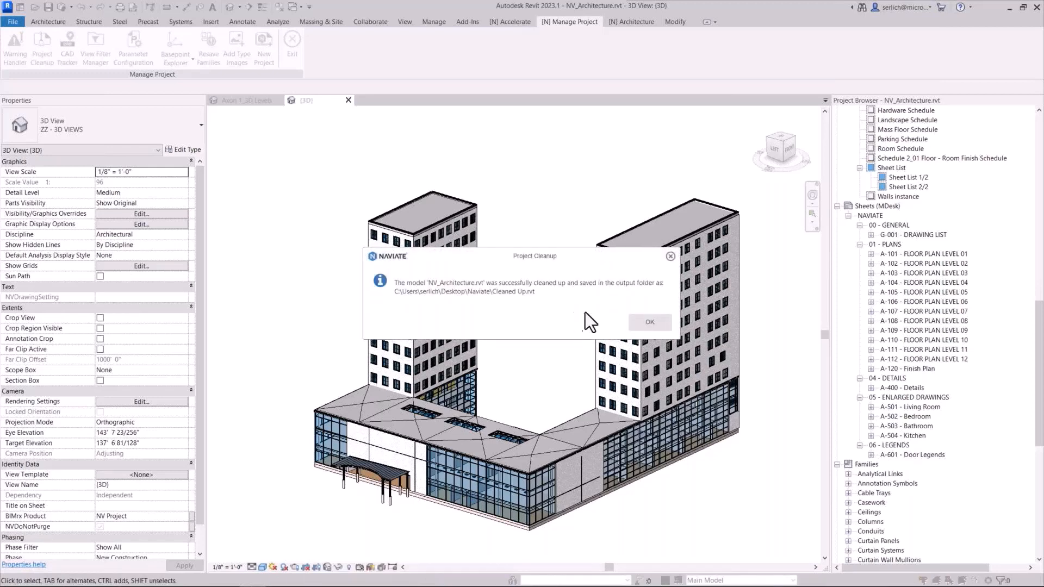
left_click(667, 322)
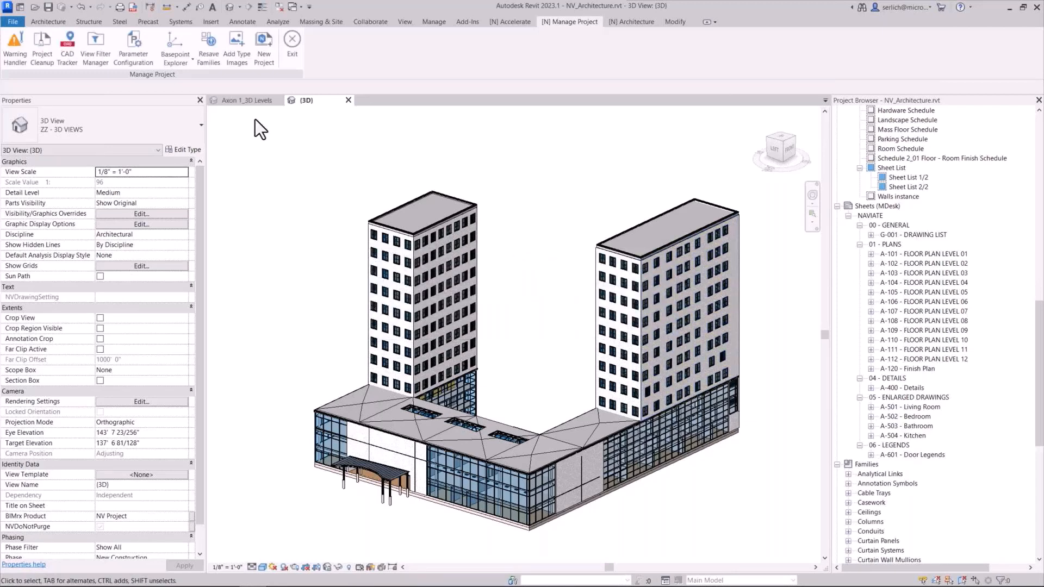
Open the cleaned project Cleaned Up.rvt from the Naviate folder on the Desktop.
left_click(32, 8)
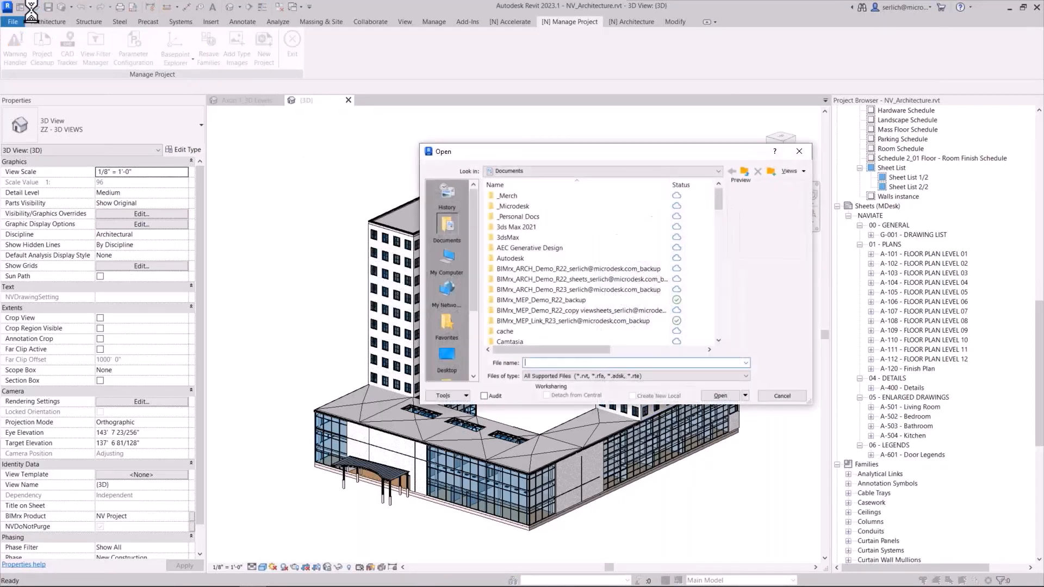
left_click(454, 351)
double_click(515, 289)
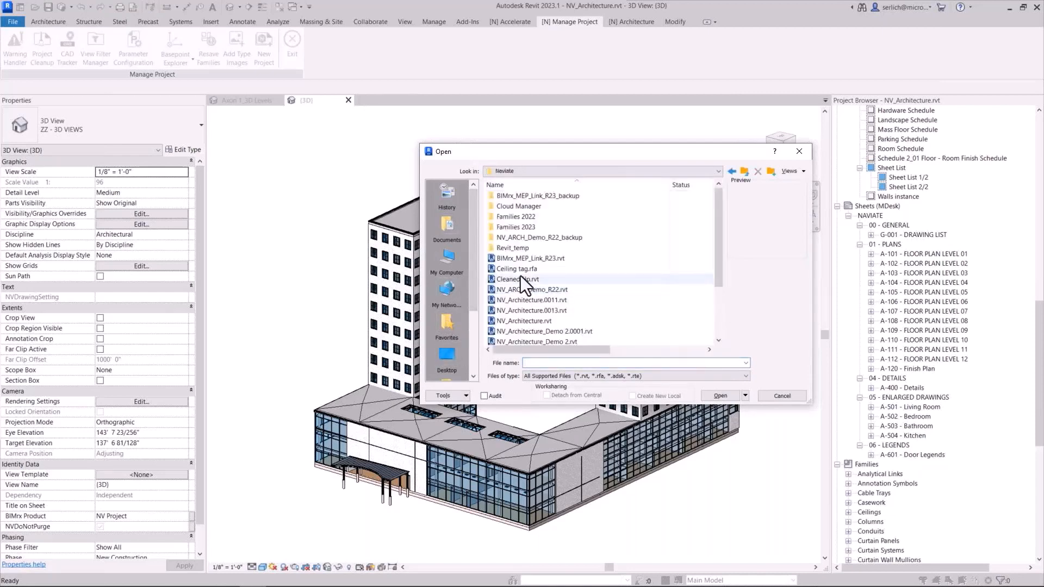
left_click(517, 280)
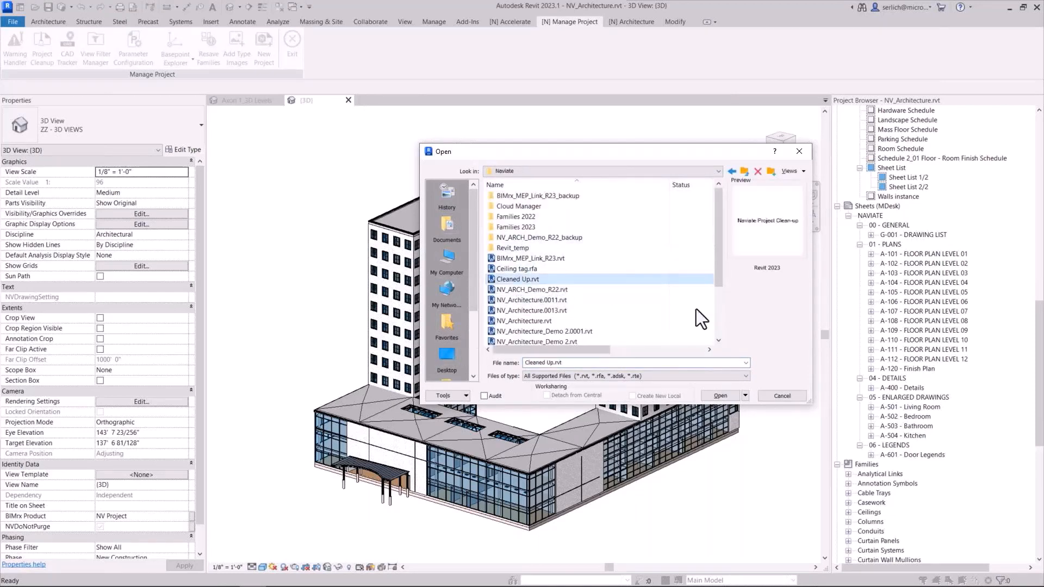
left_click(717, 396)
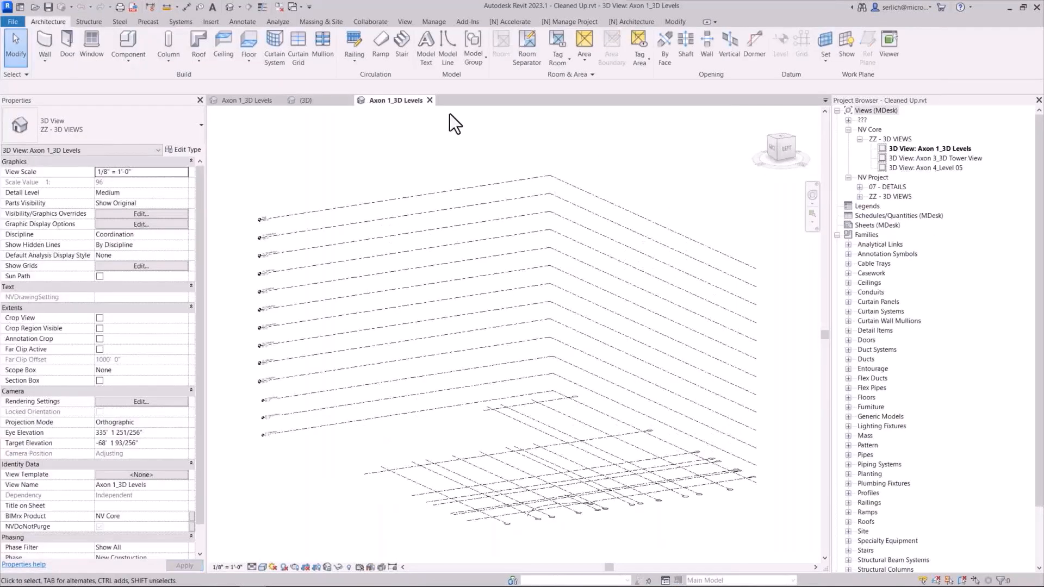
Examine the cleaned project's remaining views by expanding the ??? group and collapsing Families, and open the default {3D} view.
left_click(848, 120)
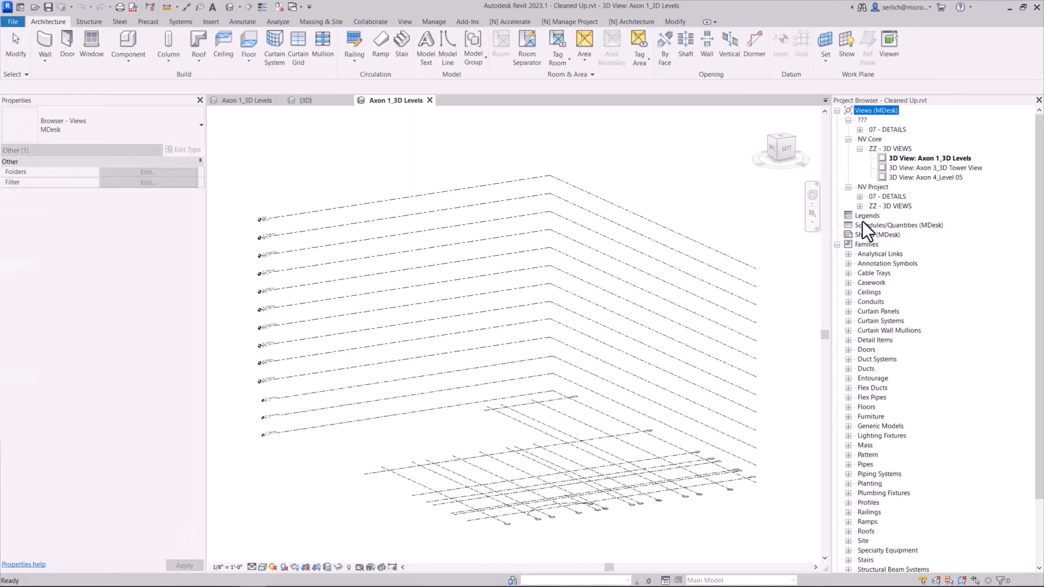
left_click(838, 245)
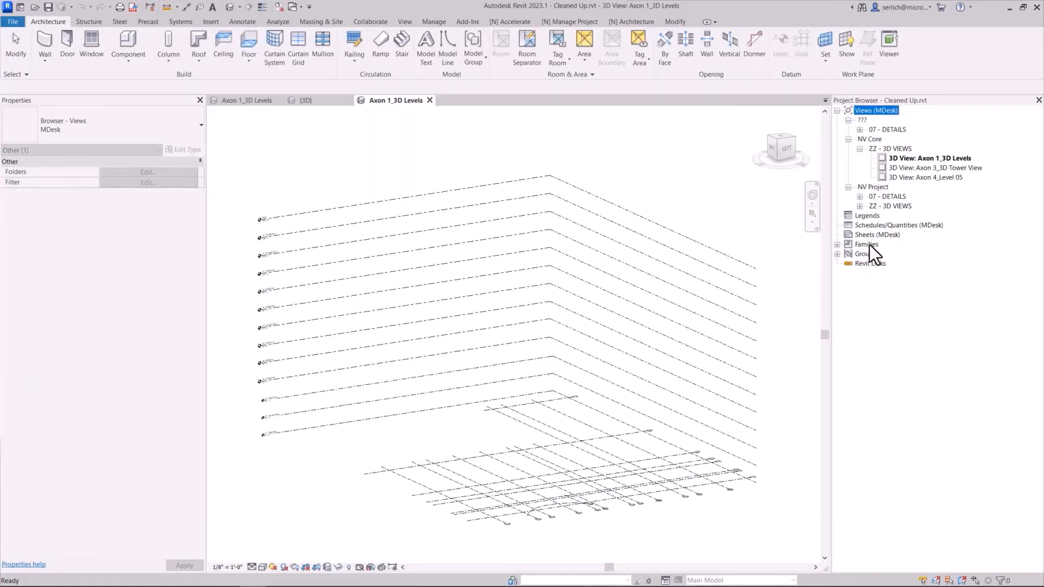
left_click(663, 159)
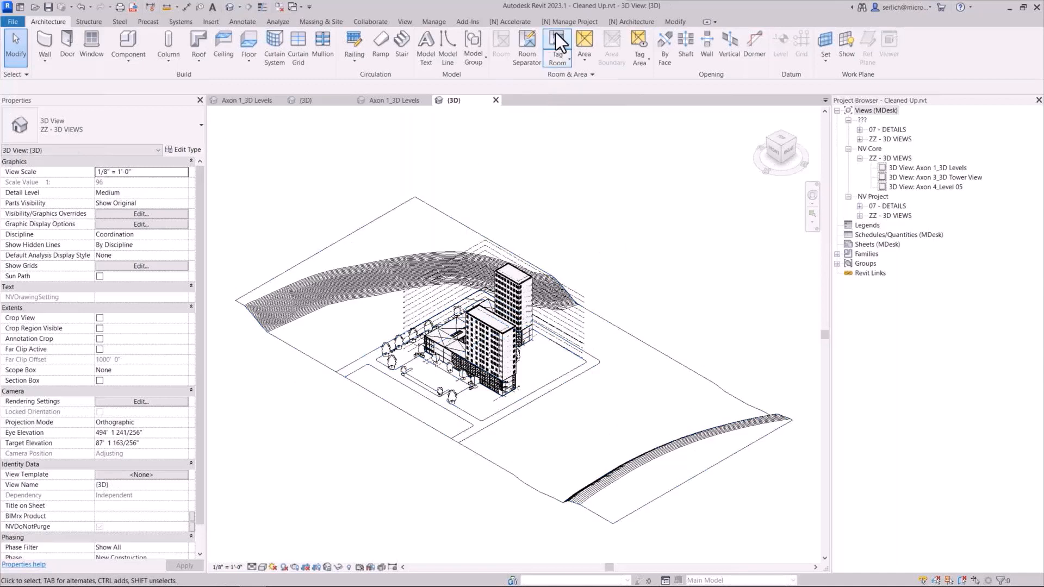
Check the cleaned project for remaining CAD files with CAD Tracker, close it and exit the Manage Project tools.
left_click(598, 22)
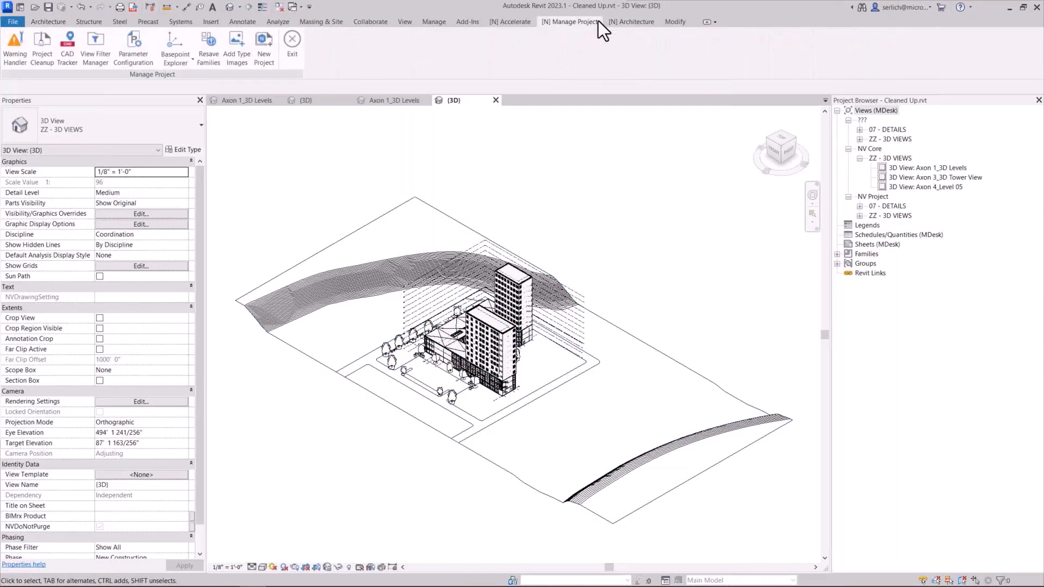
left_click(67, 49)
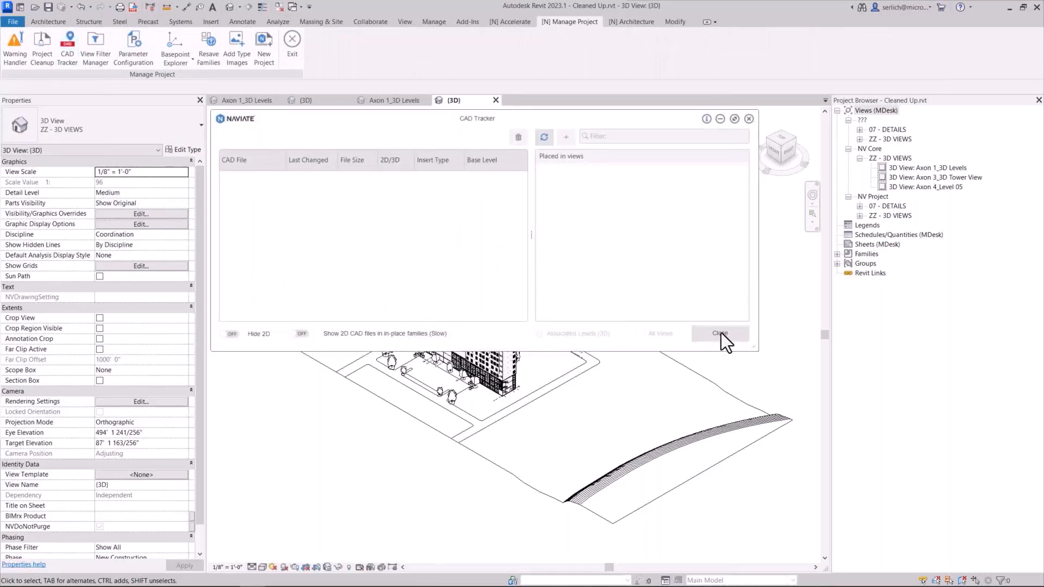
left_click(721, 333)
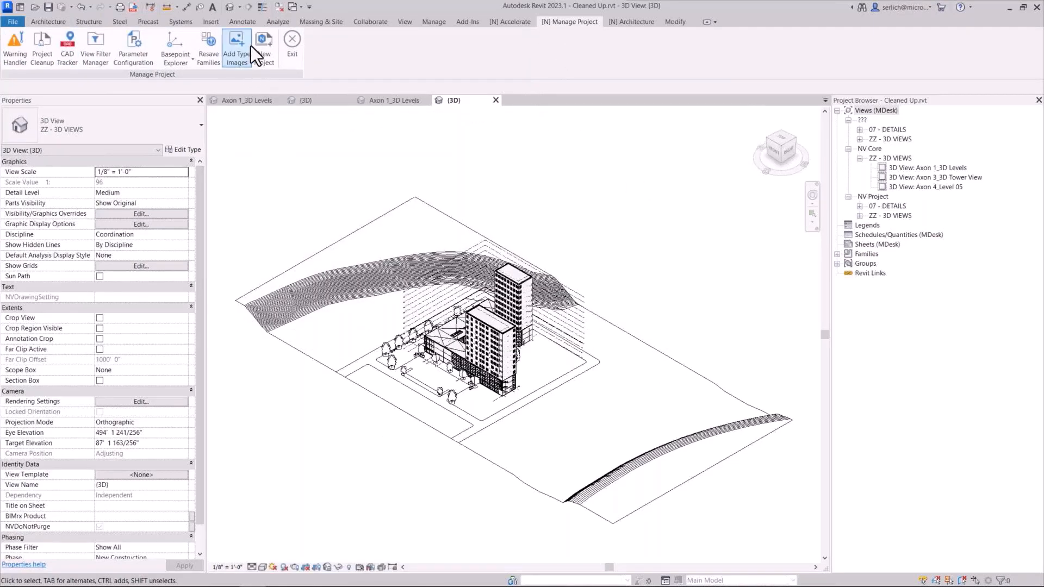
left_click(292, 46)
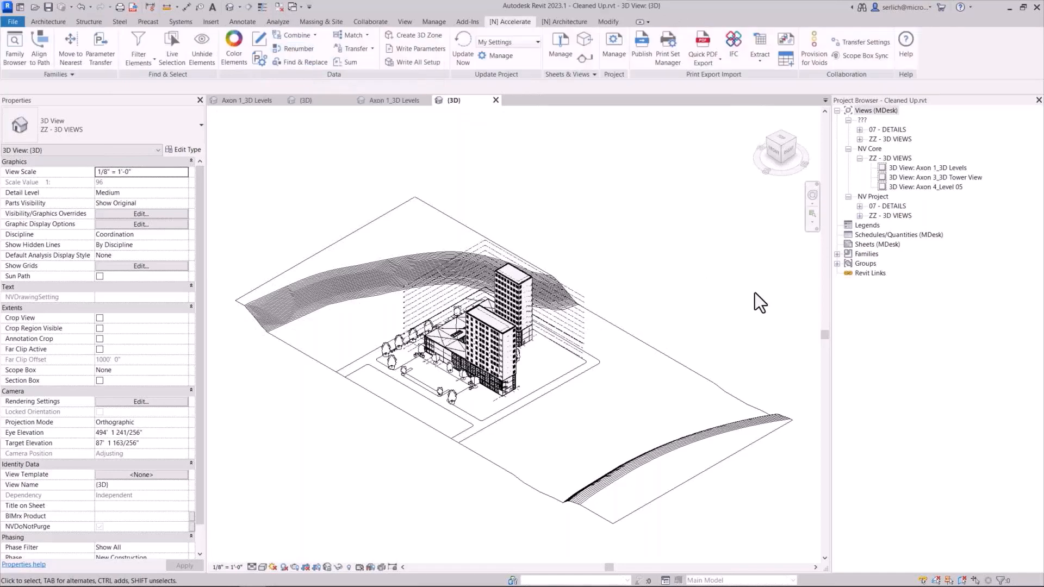